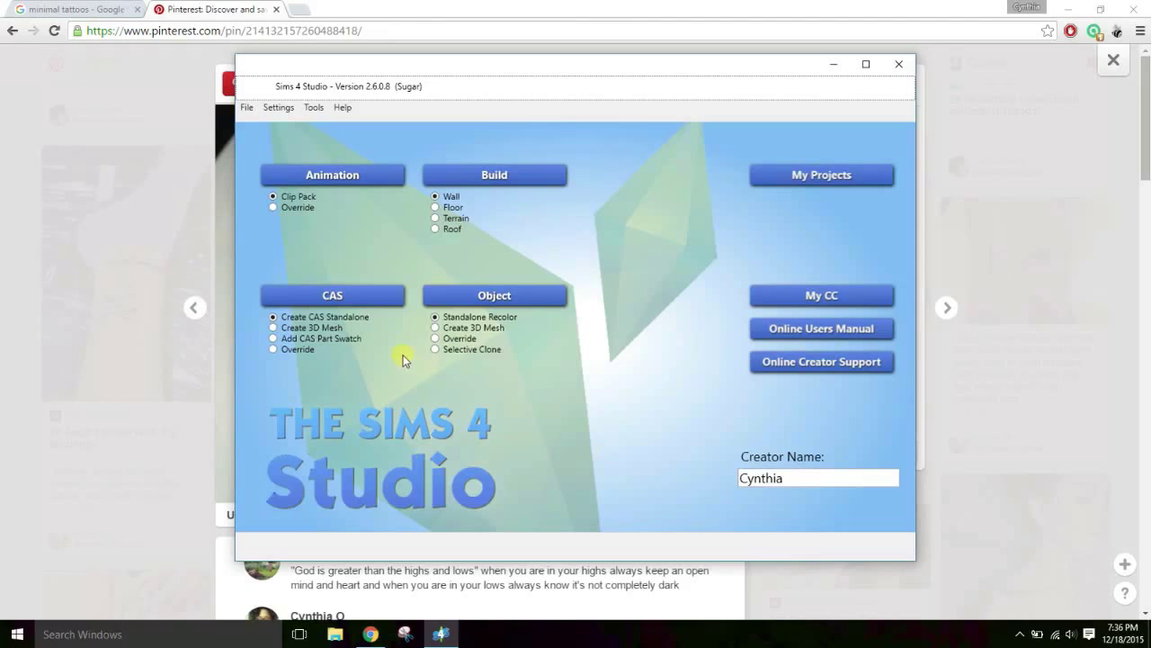
# Start a Create CAS Standalone project and list the parts of type Tattoo.
pyautogui.click(367, 300)
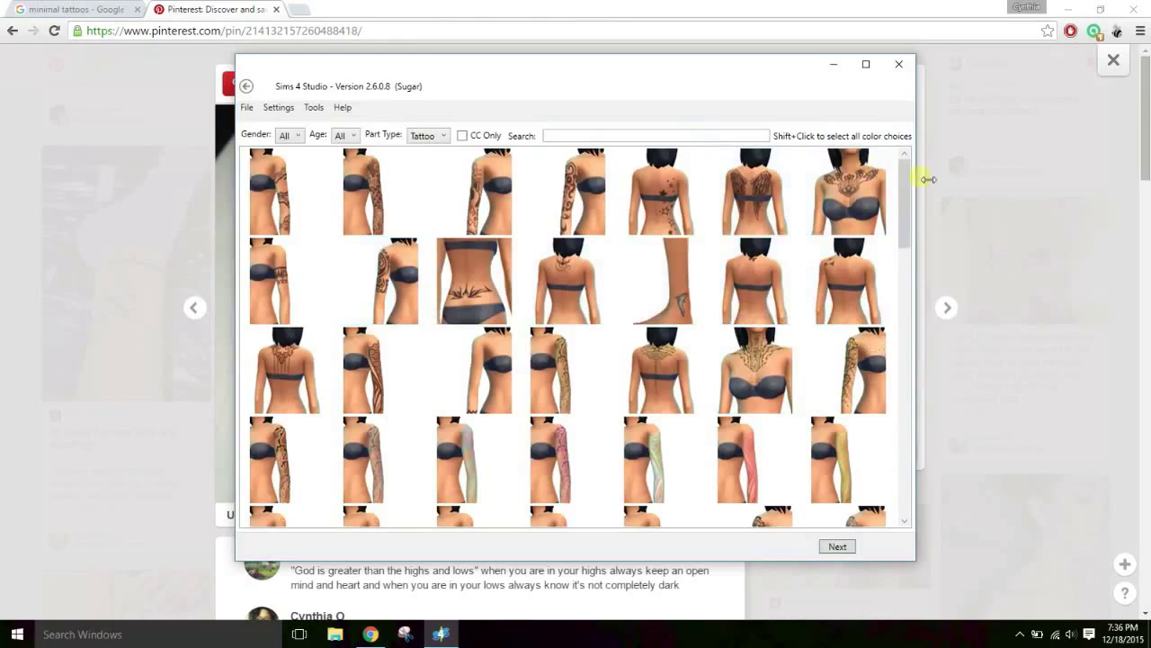
pyautogui.moveTo(900, 183)
pyautogui.mouseDown()
pyautogui.moveTo(900, 209)
pyautogui.moveTo(906, 178)
pyautogui.mouseUp()
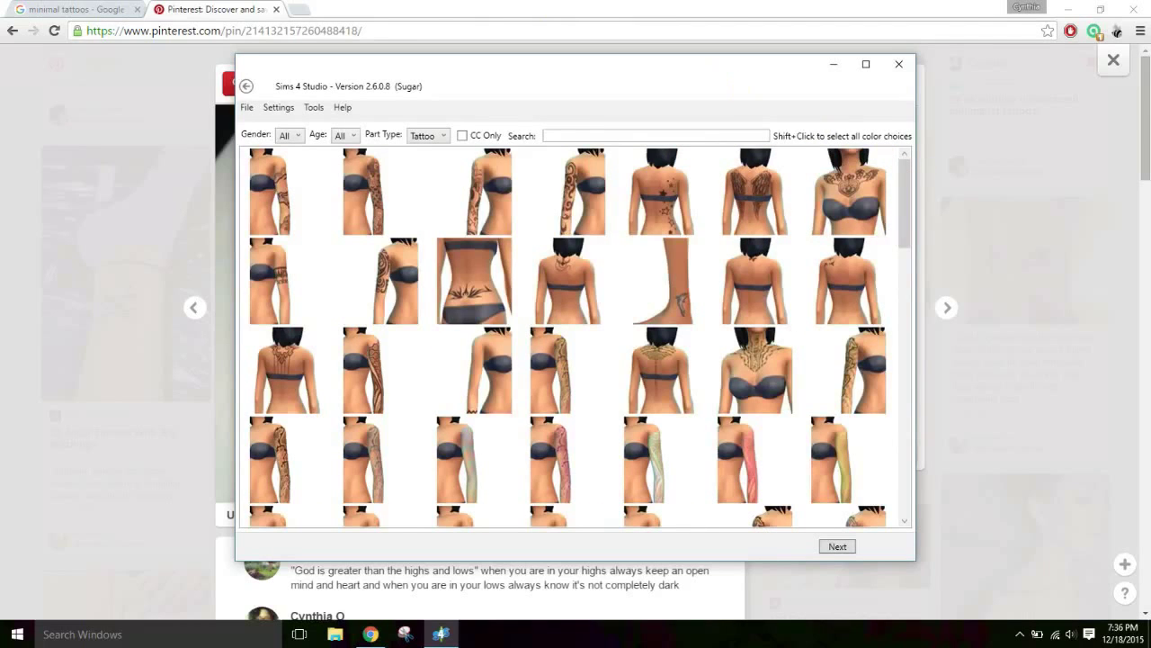
# Search Google Images for "solid black tattoo sleeve" and look through those results and the minimal tattoos results.
pyautogui.click(76, 9)
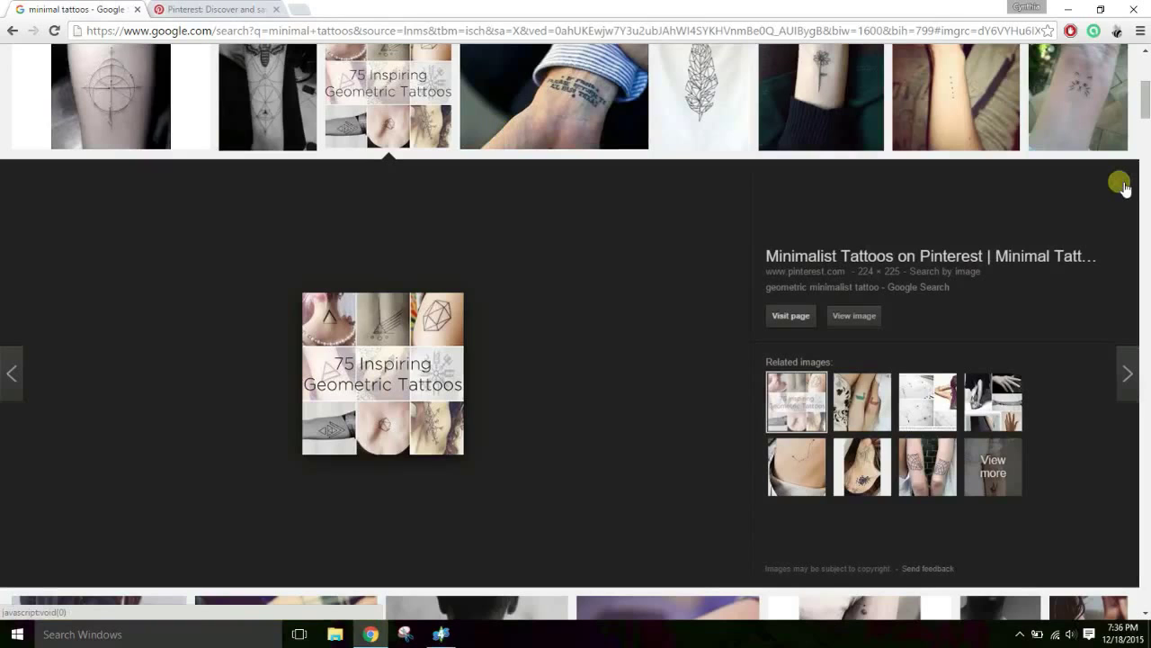
pyautogui.click(300, 9)
pyautogui.write('solid black tattoo sleeve')
pyautogui.press('Return')
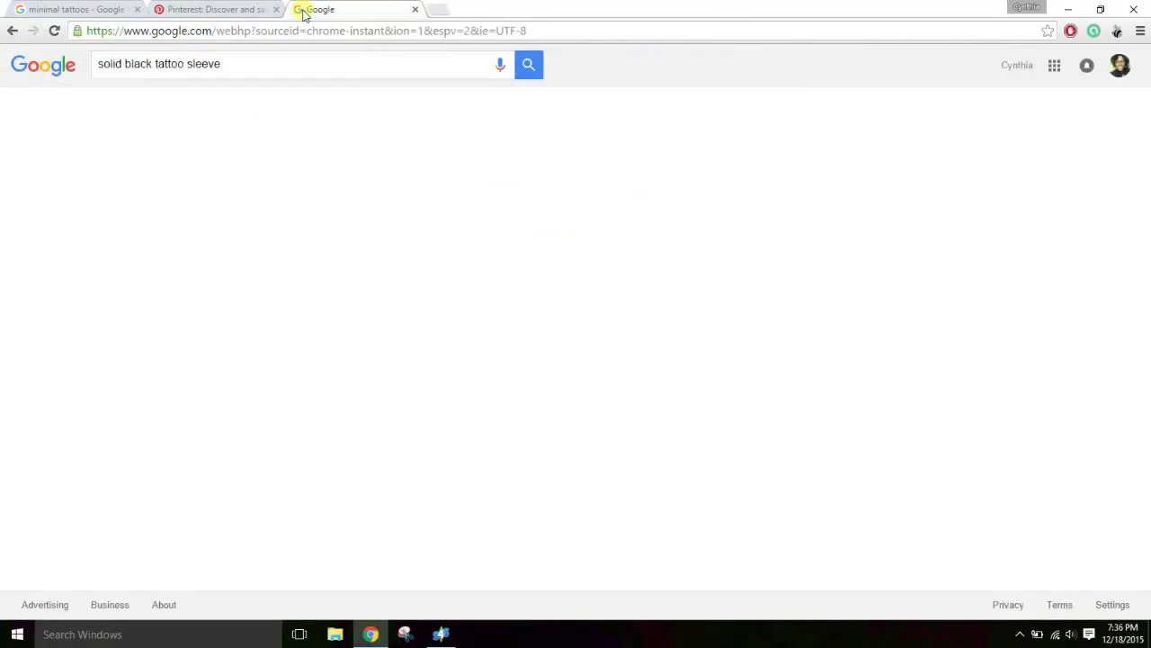
pyautogui.click(214, 107)
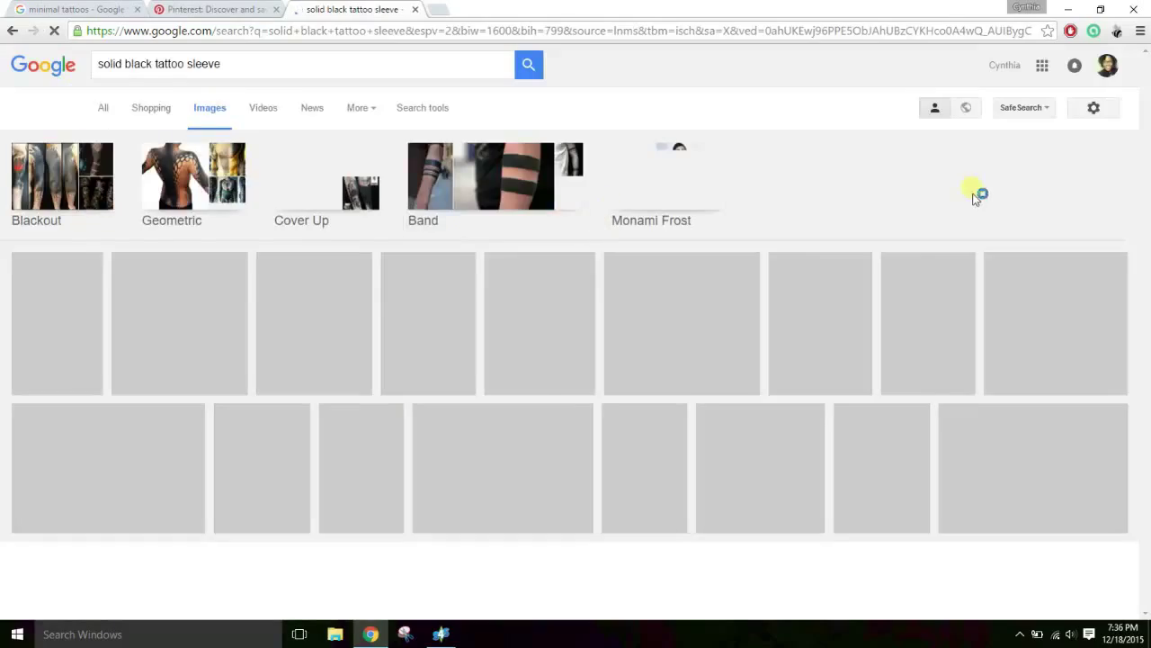
pyautogui.moveTo(1145, 93); pyautogui.dragTo(1146, 187)
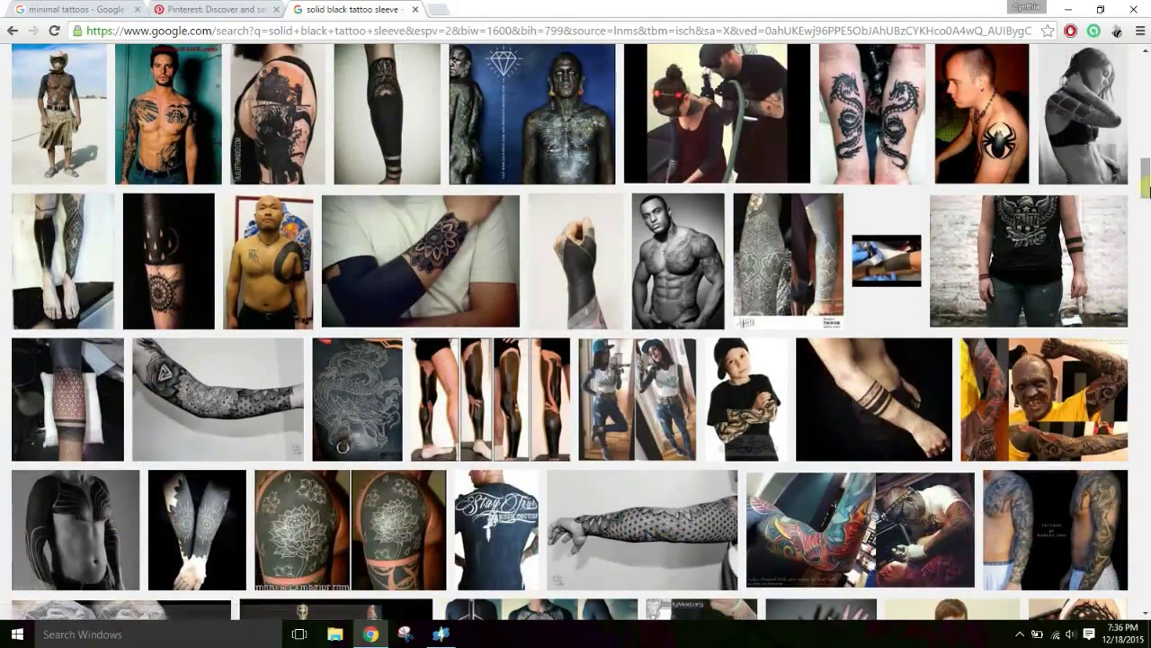
pyautogui.moveTo(1146, 185)
pyautogui.mouseDown()
pyautogui.moveTo(1146, 277)
pyautogui.moveTo(1146, 207)
pyautogui.mouseUp()
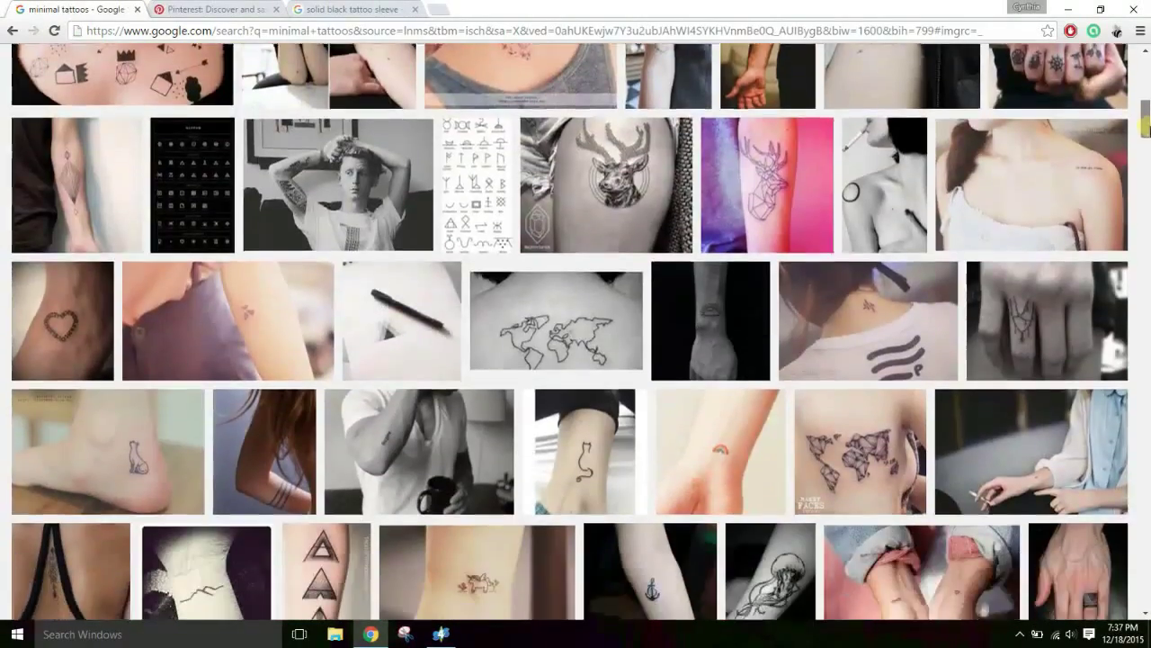
pyautogui.moveTo(1146, 126); pyautogui.dragTo(1145, 79)
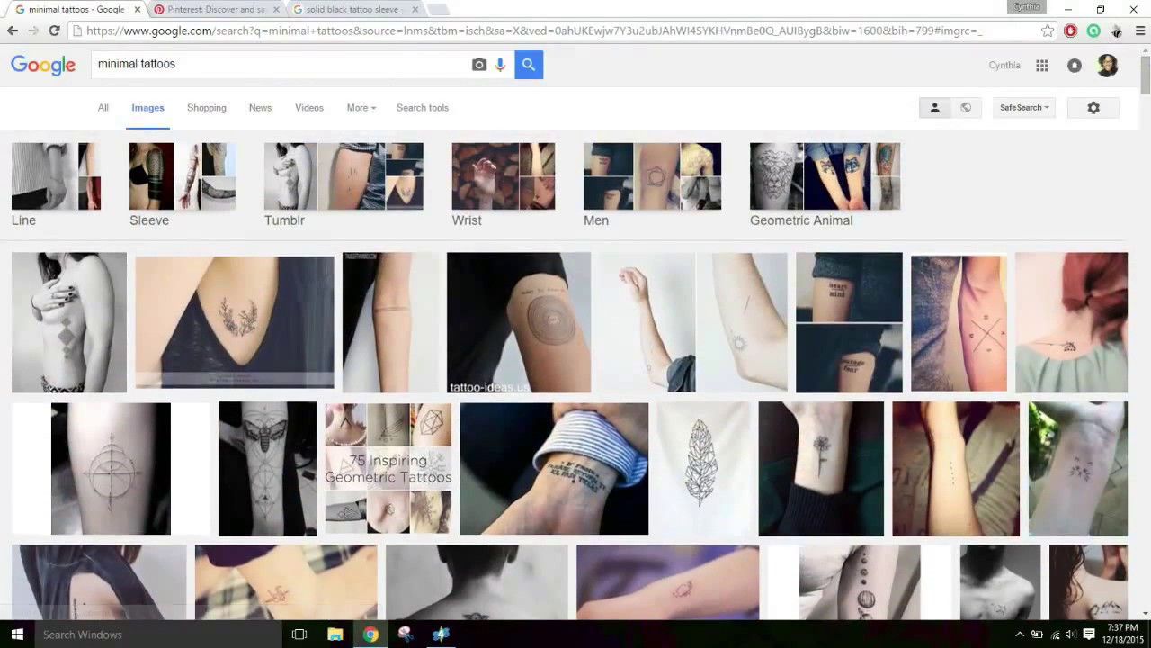
# Save the cross and triangle symbols tattoo photo from the Pinterest pin to the Desktop.
pyautogui.click(211, 11)
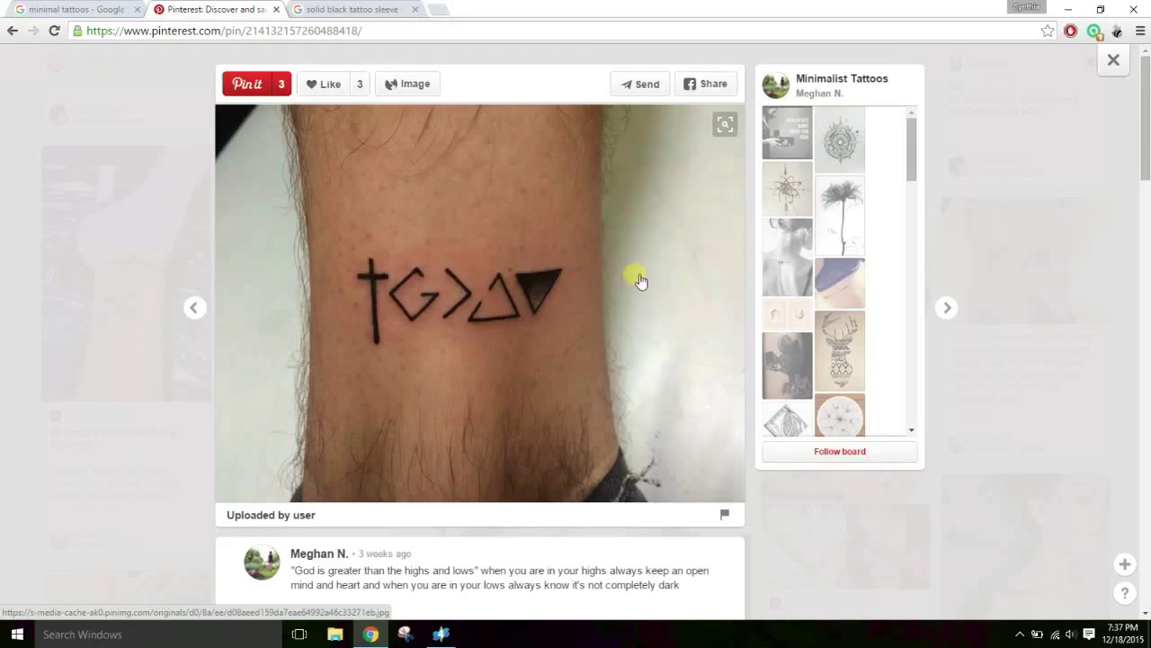
pyautogui.rightClick(435, 254)
pyautogui.click(528, 368)
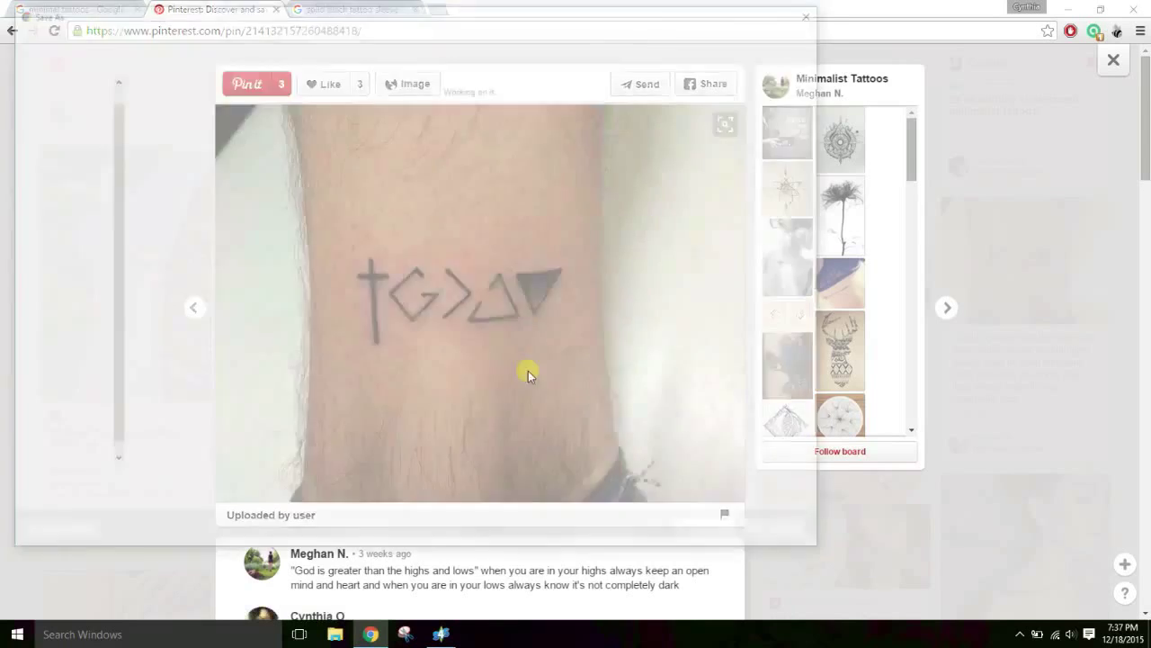
pyautogui.click(722, 534)
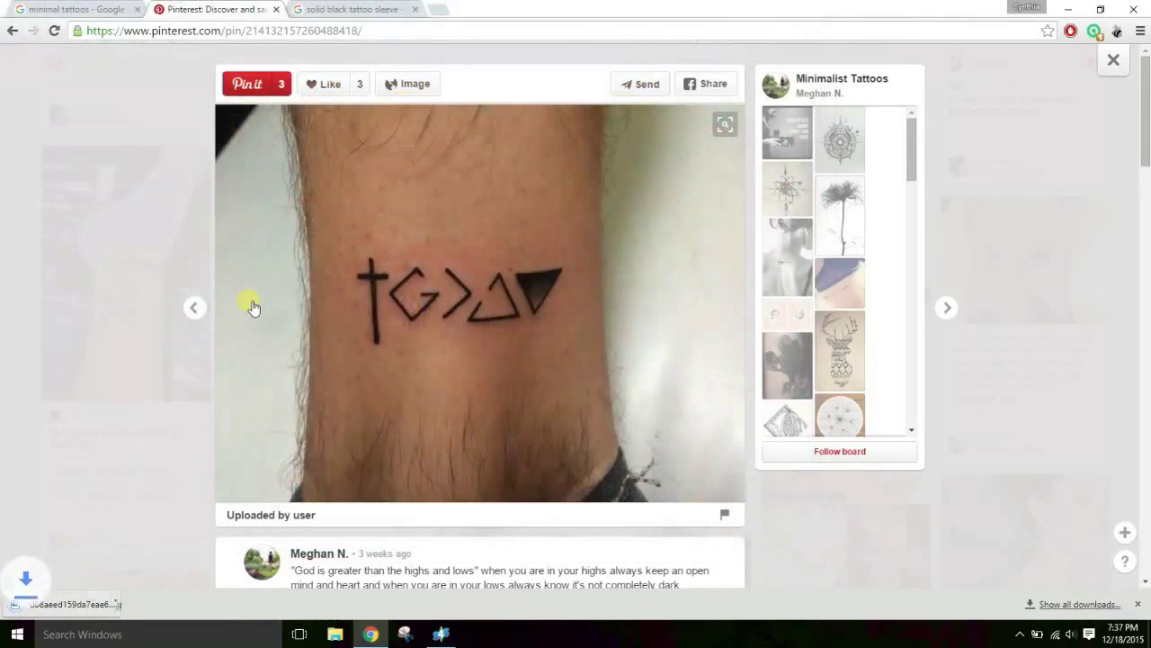
# Switch to Sims 4 Studio, choose the blue upper-back bird silhouettes tattoo as base, and save the package as "tutorial tatt".
pyautogui.click(441, 634)
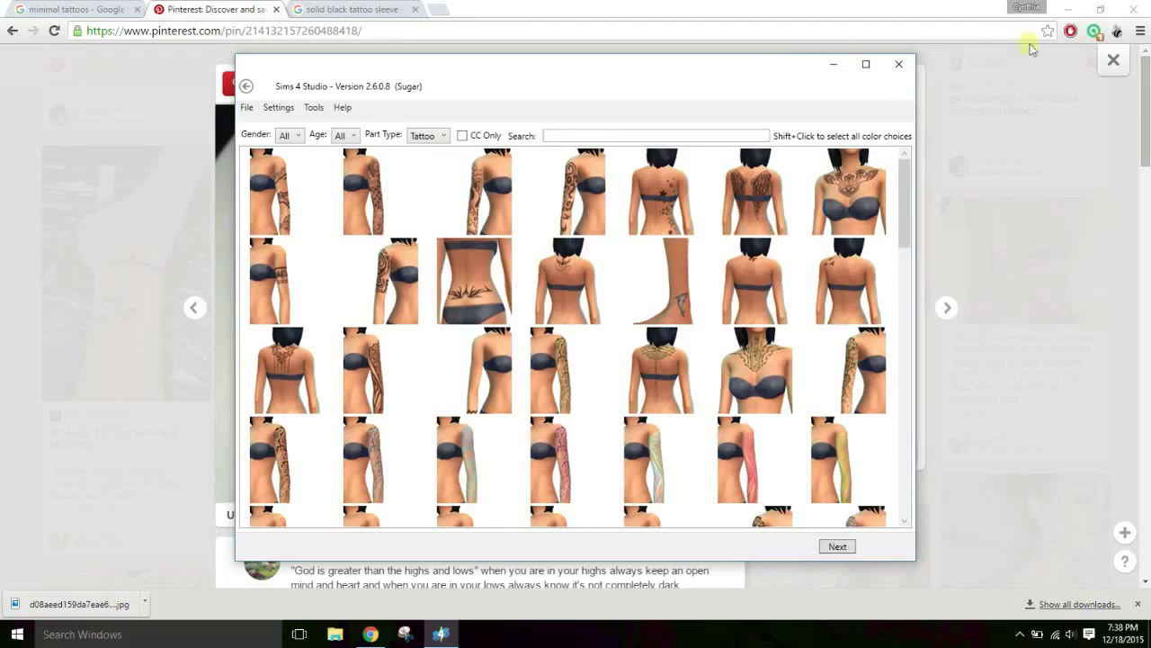
pyautogui.moveTo(906, 182); pyautogui.dragTo(883, 261)
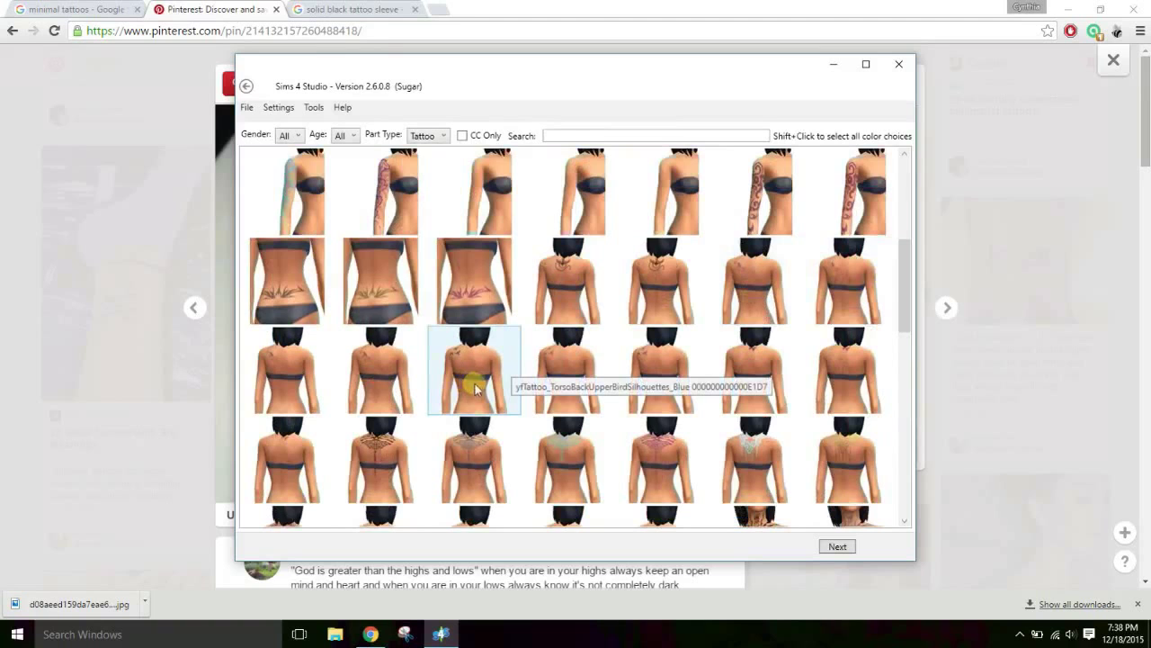
pyautogui.click(499, 385)
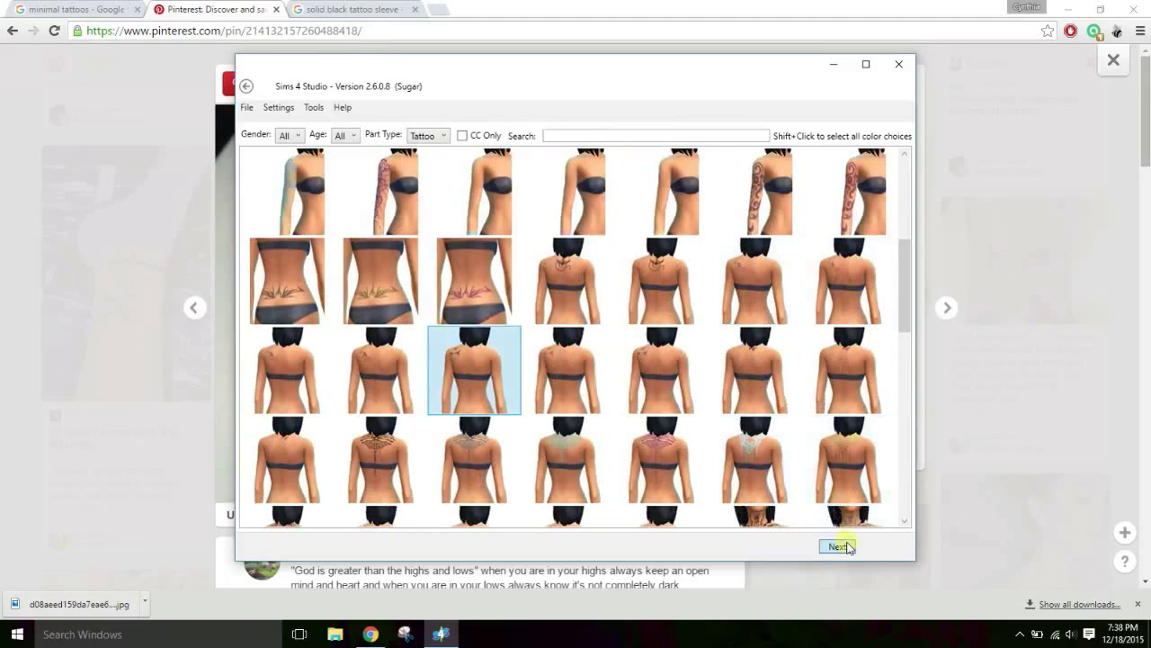
pyautogui.click(840, 546)
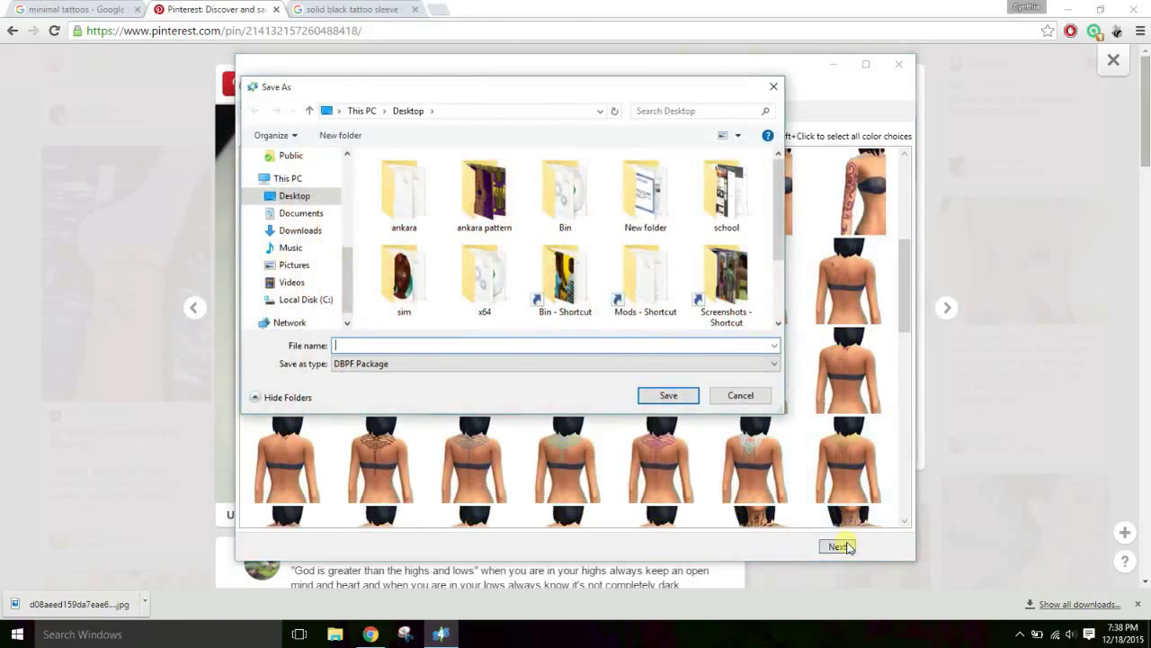
pyautogui.write('tutorial ta')
pyautogui.click(666, 396)
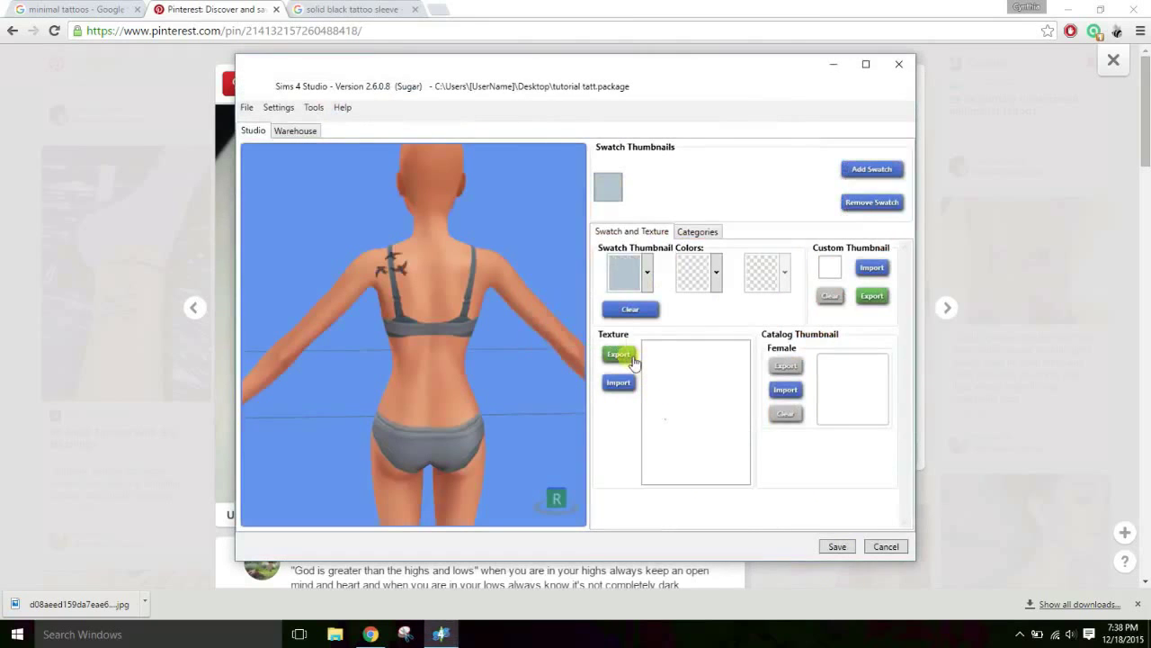
# Export the tattoo's texture as "tutorial tatt" and open the exported file in paint.net.
pyautogui.click(633, 361)
pyautogui.write('tutorial tat')
pyautogui.press('Return')
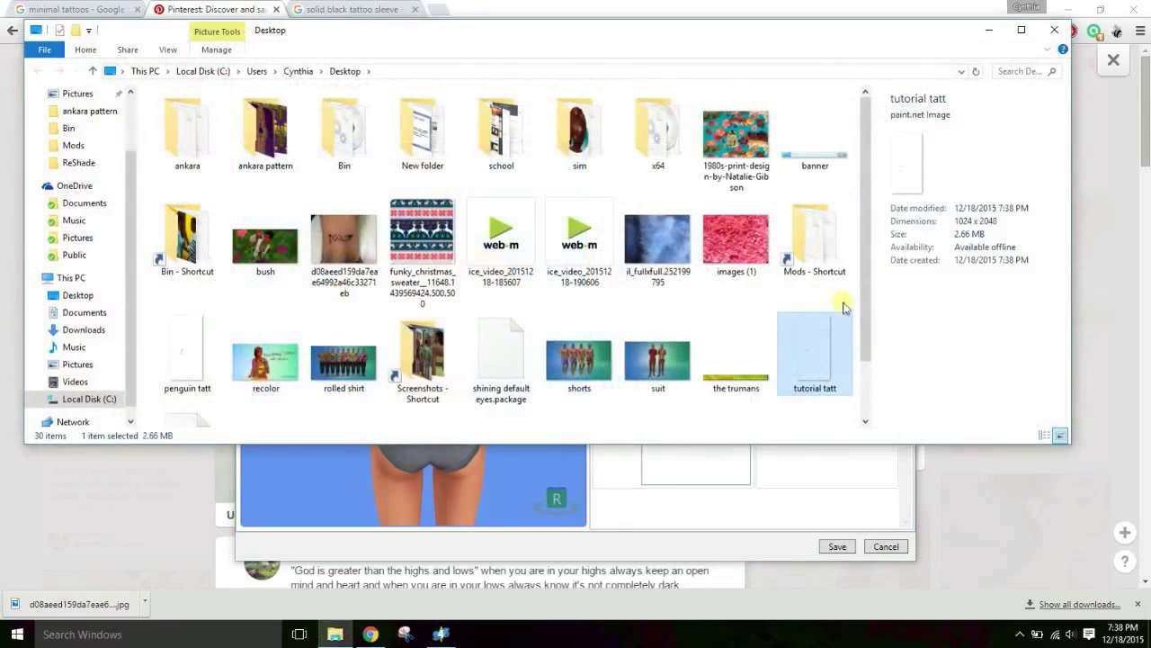
pyautogui.doubleClick(821, 369)
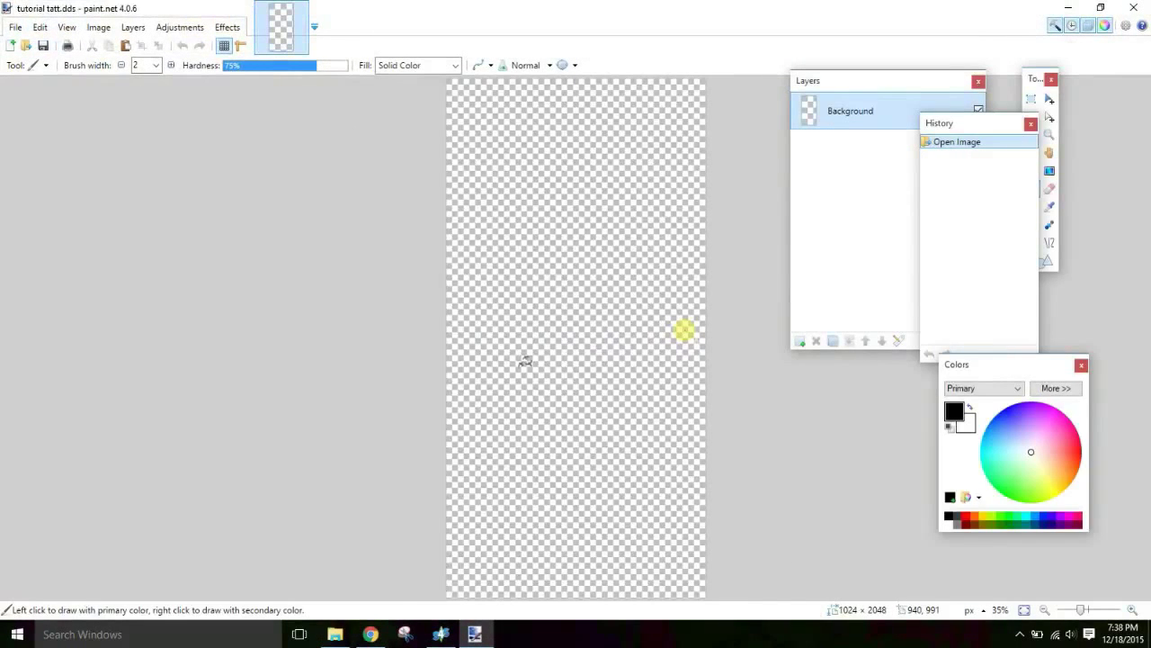
# Examine the size and placement of the bird tattoo on the transparent texture canvas.
pyautogui.hotkey('ctrl', '+')
pyautogui.hotkey('ctrl', '+')
pyautogui.hotkey('ctrl', '+')
pyautogui.hotkey('ctrl', '+')
pyautogui.hotkey('ctrl', '+')
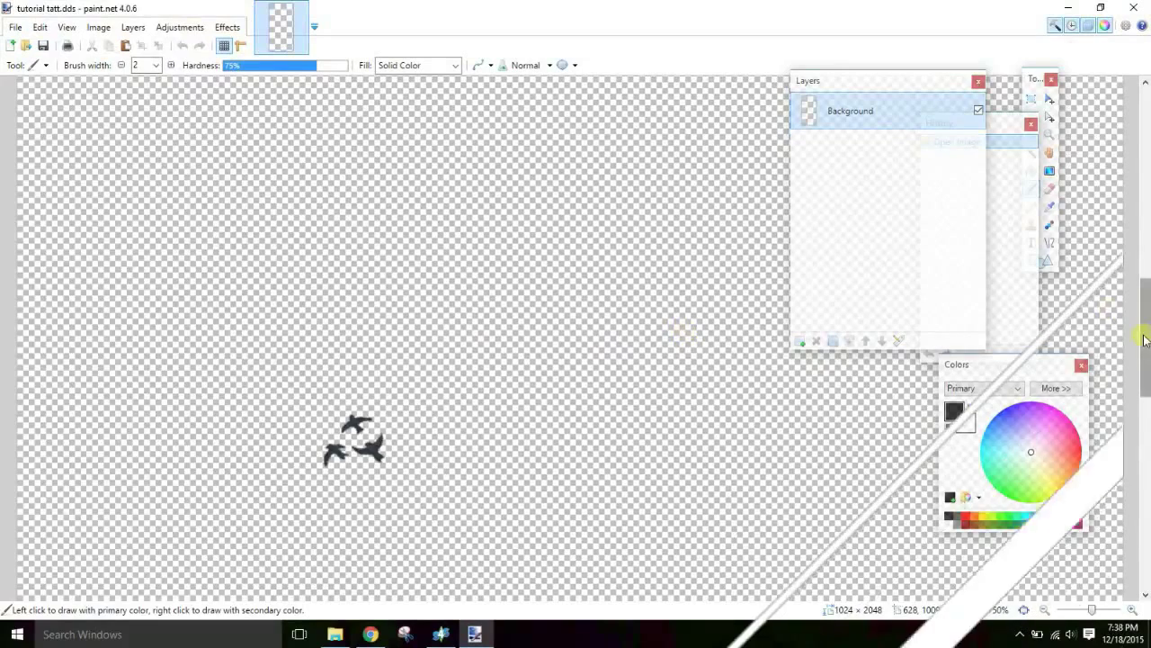
pyautogui.moveTo(1144, 340); pyautogui.dragTo(1147, 385)
pyautogui.moveTo(1148, 381); pyautogui.dragTo(1147, 374)
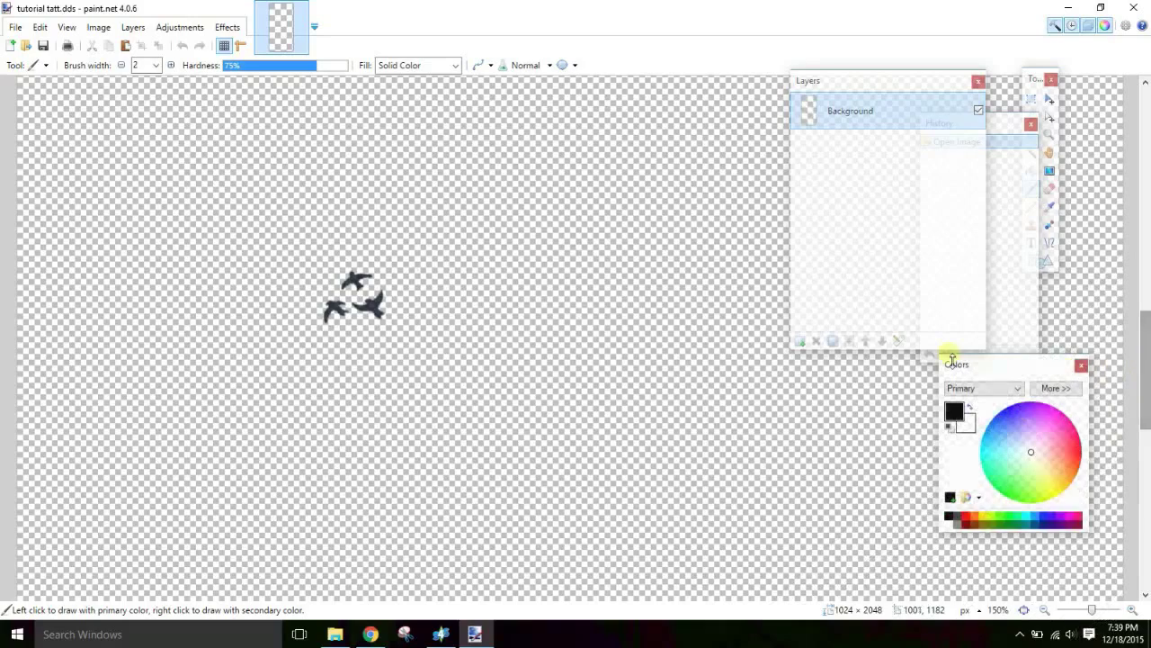
pyautogui.scroll(-2, 573, 250)
pyautogui.scroll(2, 573, 249)
pyautogui.scroll(-3, 573, 249)
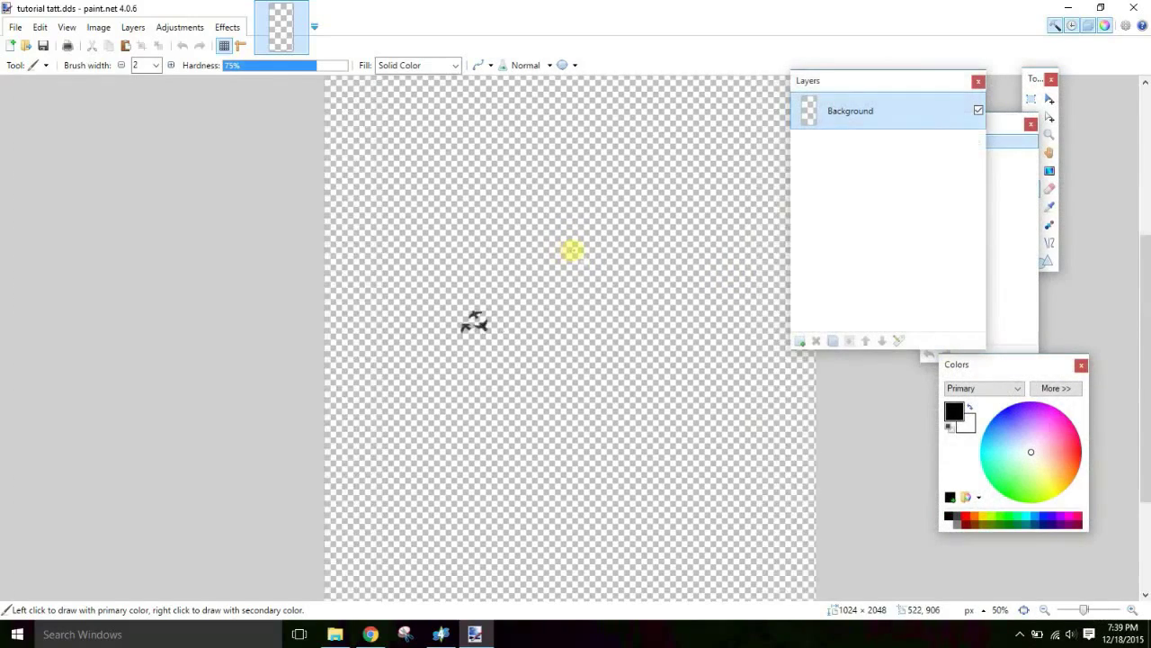
pyautogui.scroll(3, 573, 250)
pyautogui.scroll(-3, 573, 250)
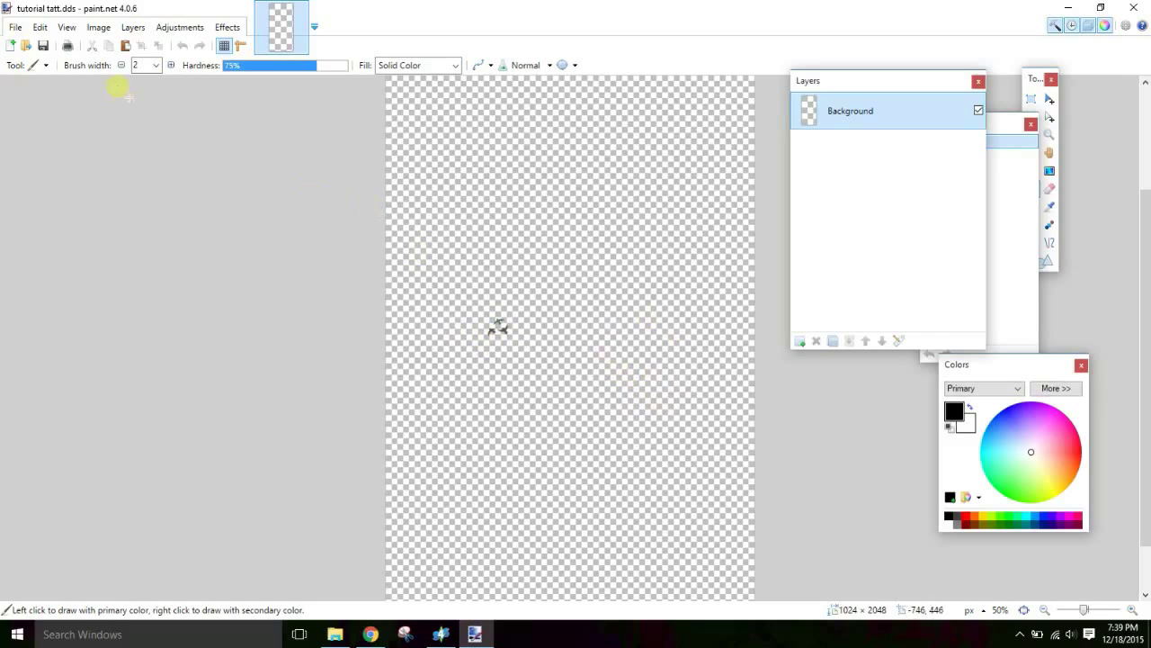
# Open the saved tattoo photo and copy a rectangular area of about 326 × 172 px around the symbols.
pyautogui.click(15, 27)
pyautogui.click(39, 62)
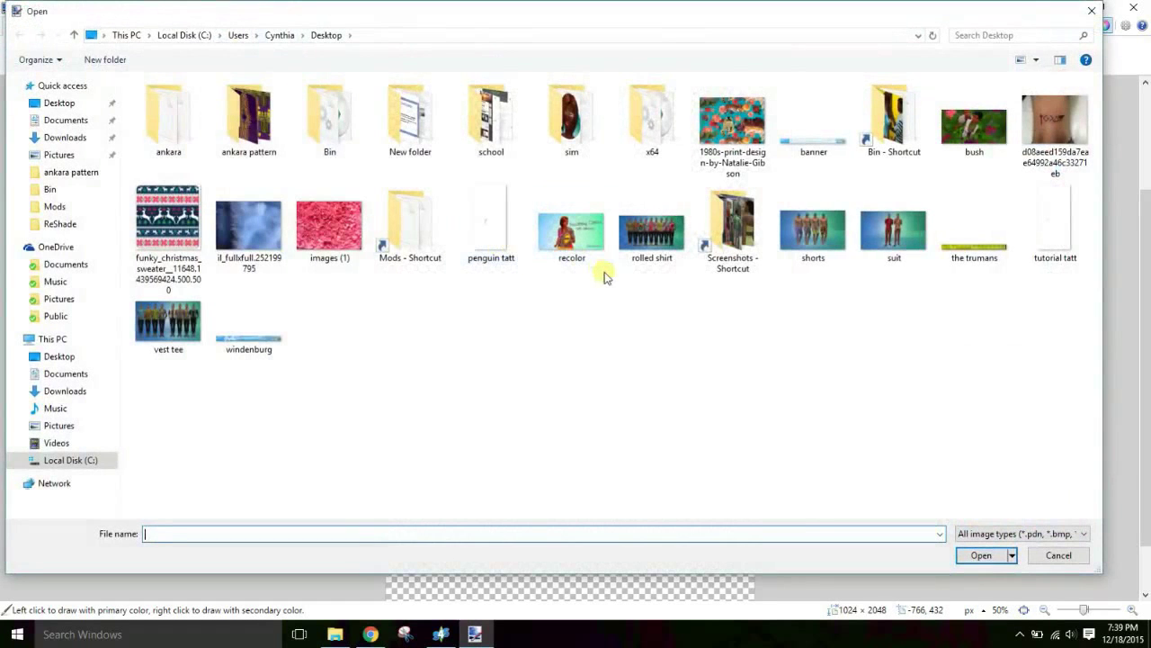
pyautogui.doubleClick(1086, 158)
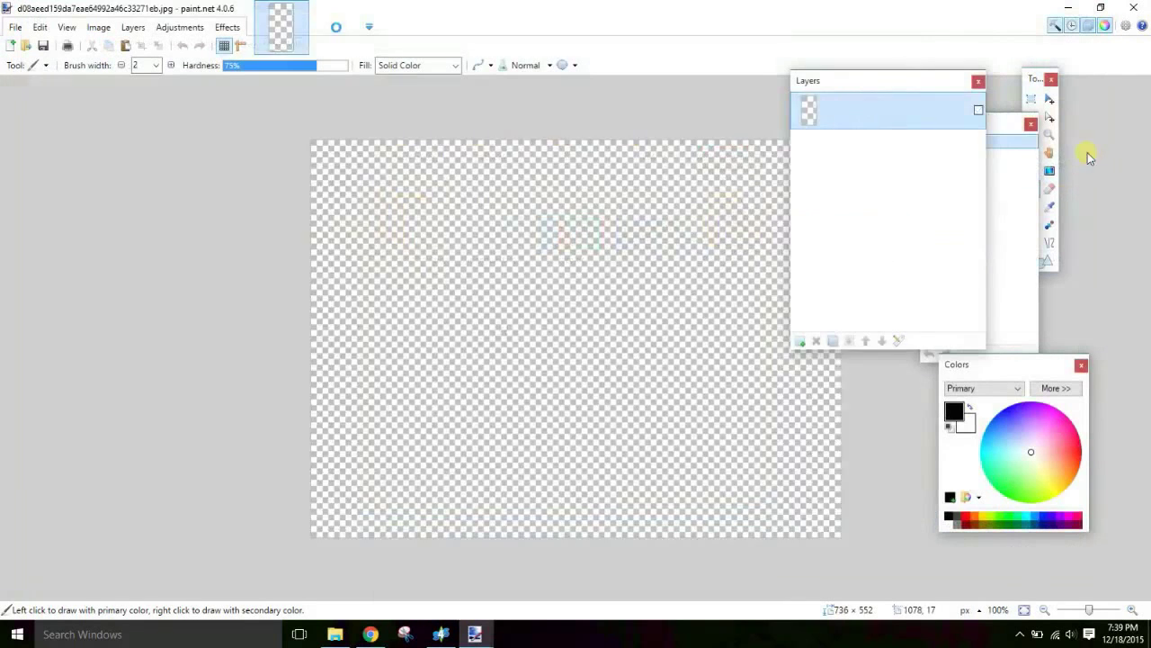
pyautogui.click(1032, 99)
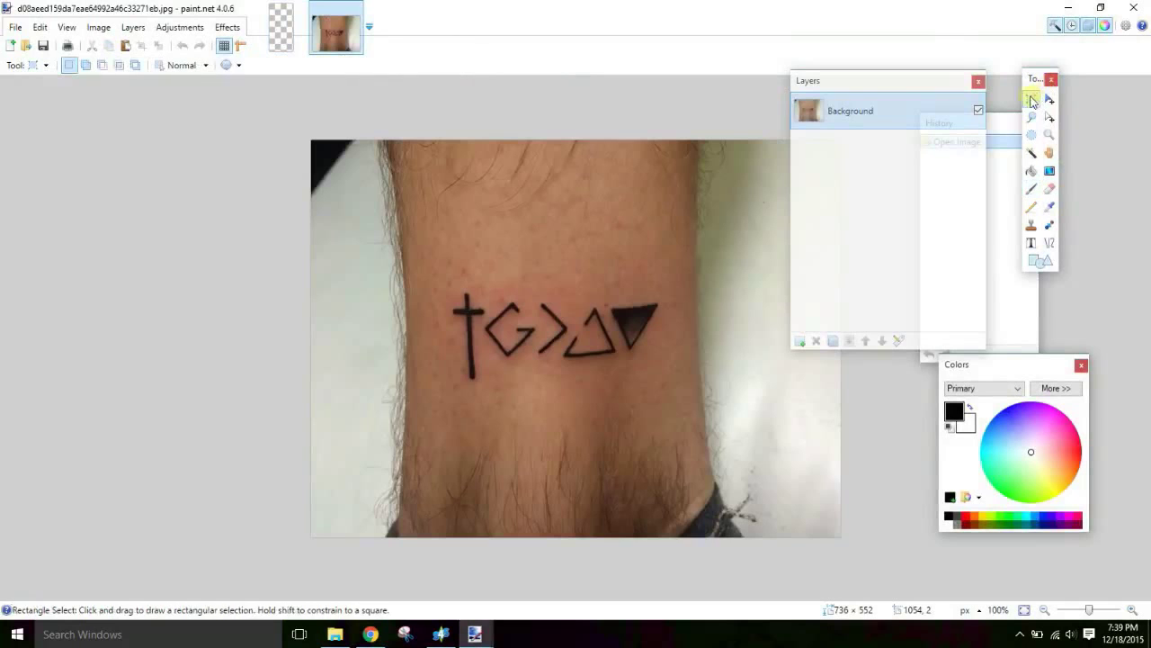
pyautogui.moveTo(430, 267); pyautogui.dragTo(665, 391)
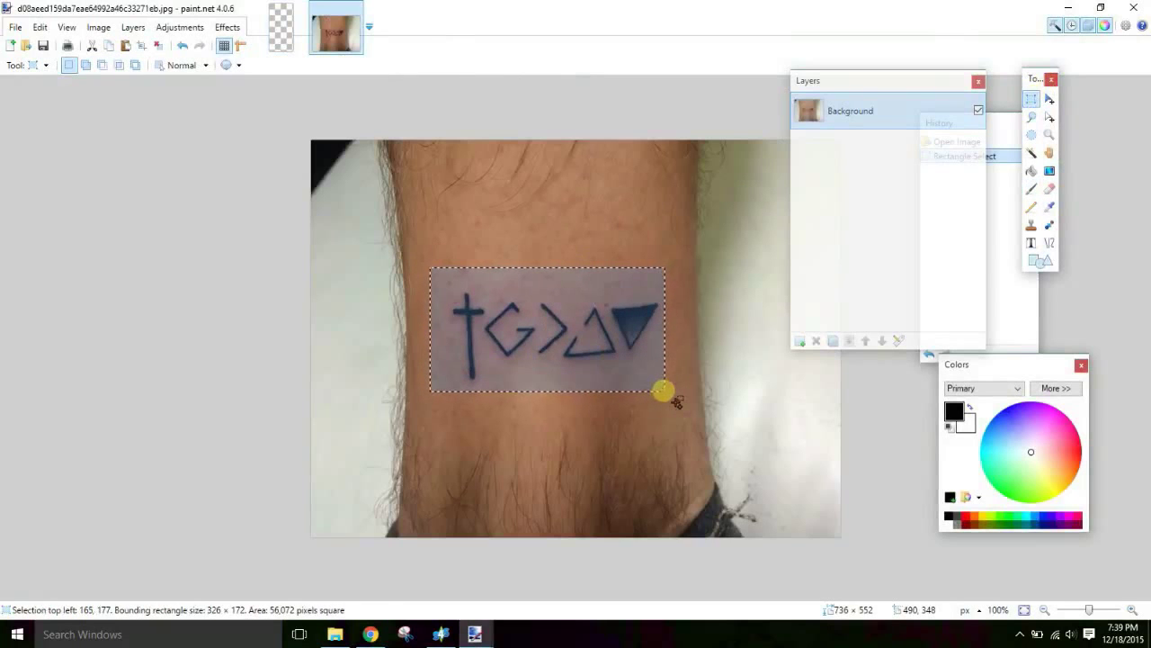
# Add a new layer to tutorial tatt.dds, paste the copied symbols on it and move them over the birds.
pyautogui.click(283, 25)
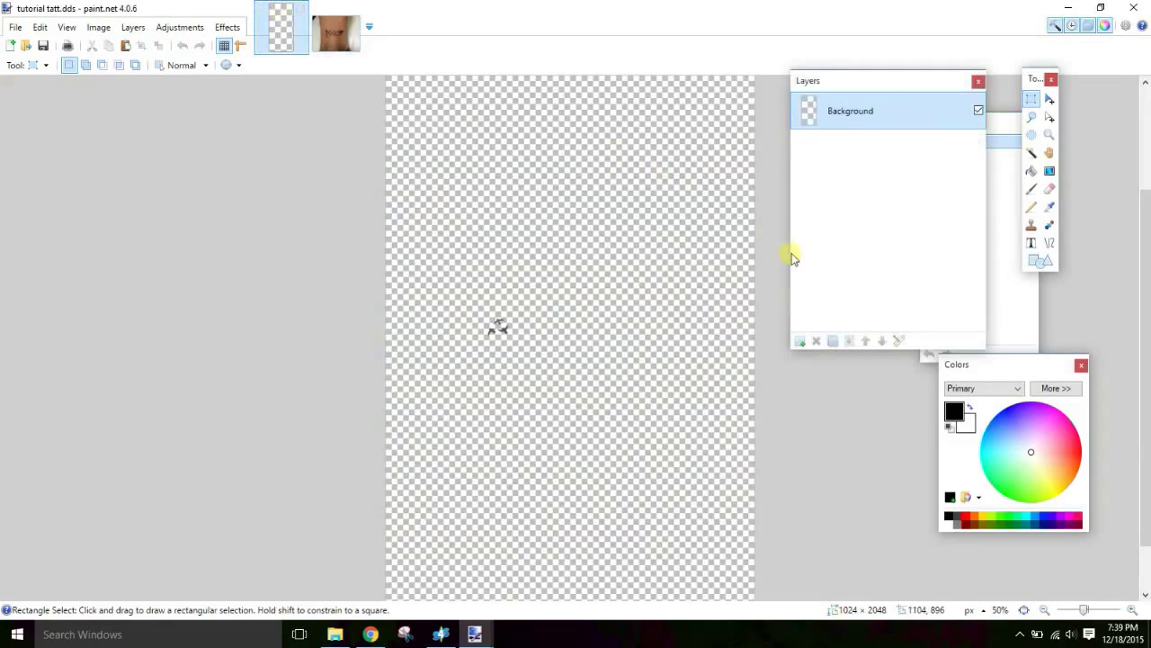
pyautogui.keyDown('ctrl'); pyautogui.scroll(4, 540, 328); pyautogui.keyUp('ctrl')
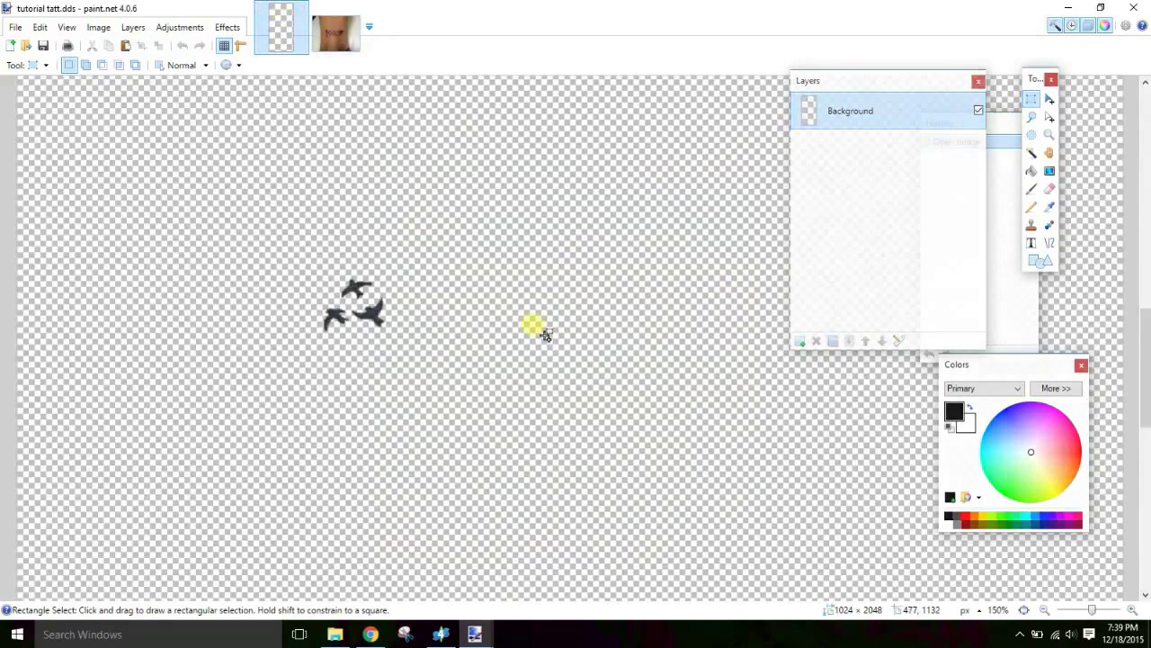
pyautogui.moveTo(599, 594); pyautogui.dragTo(525, 595)
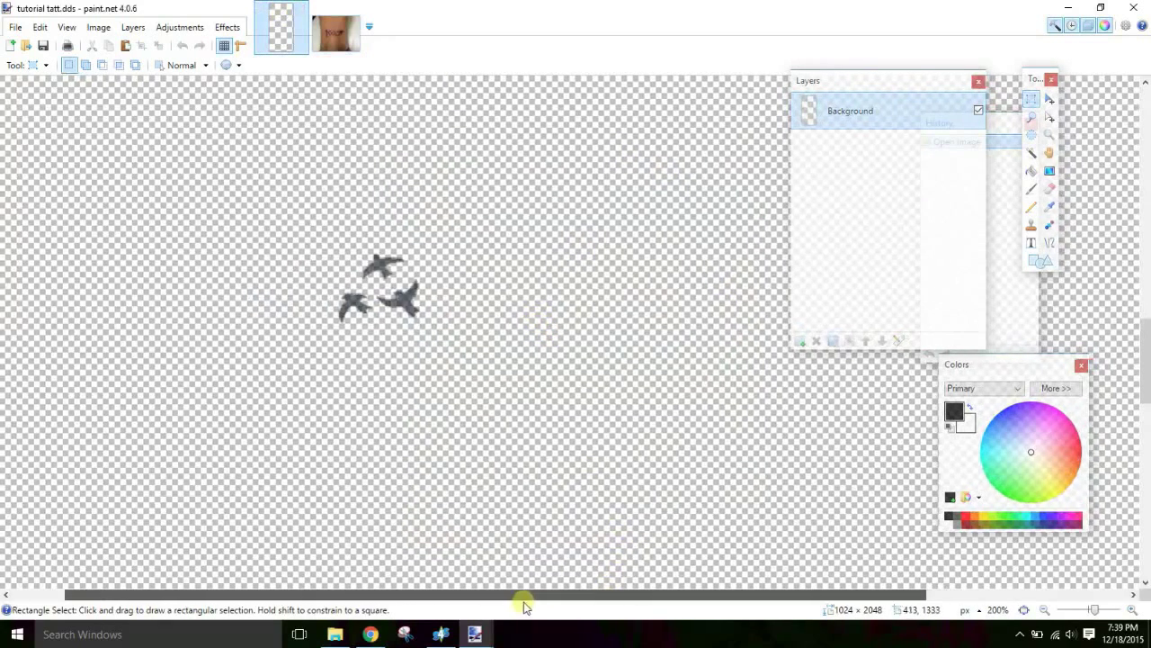
pyautogui.click(800, 341)
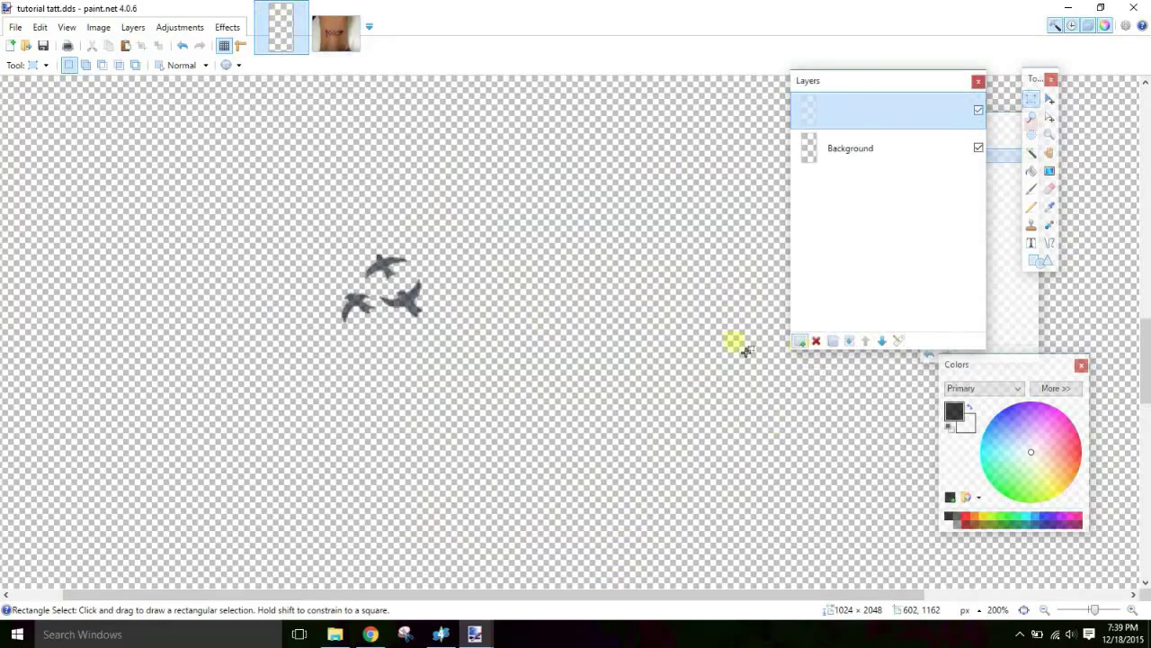
pyautogui.hotkey('ctrl', 'v')
pyautogui.moveTo(578, 249); pyautogui.dragTo(586, 323)
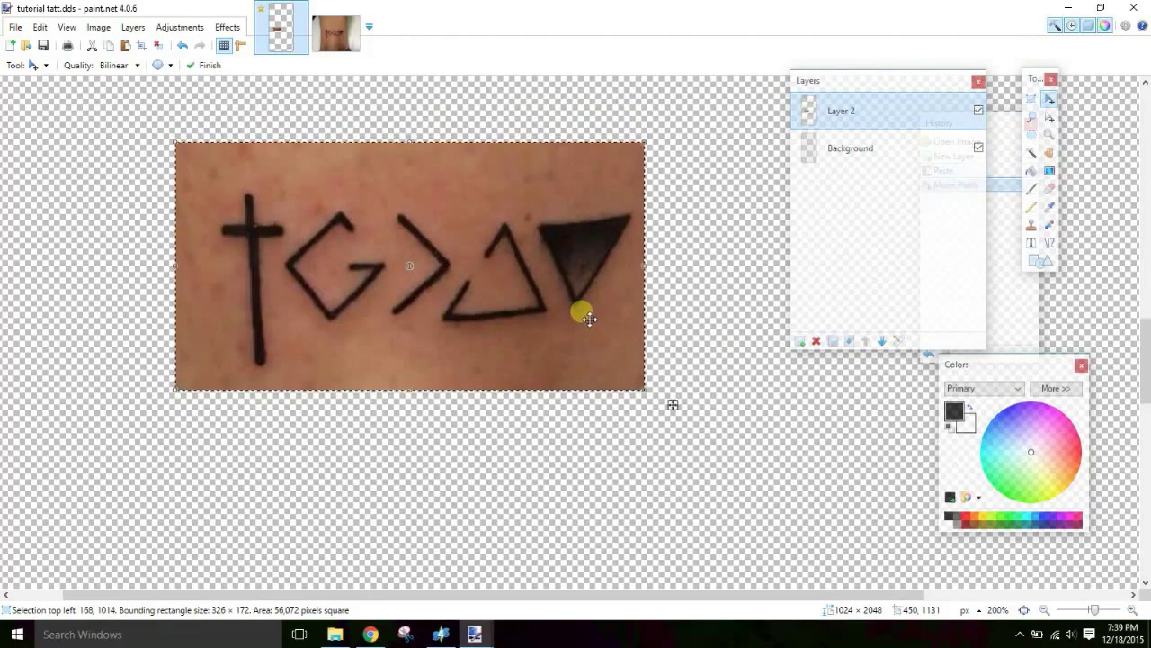
# Set the pasted layer's opacity to 63 and shift the symbols slightly down over the birds.
pyautogui.click(898, 343)
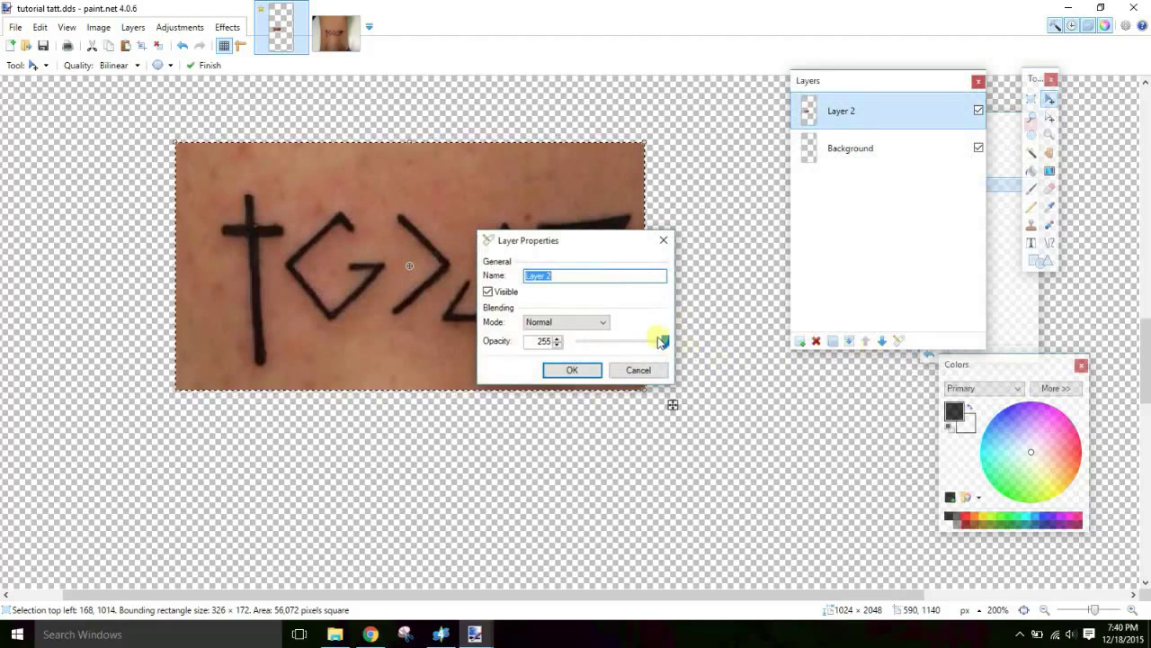
pyautogui.moveTo(664, 342); pyautogui.dragTo(606, 348)
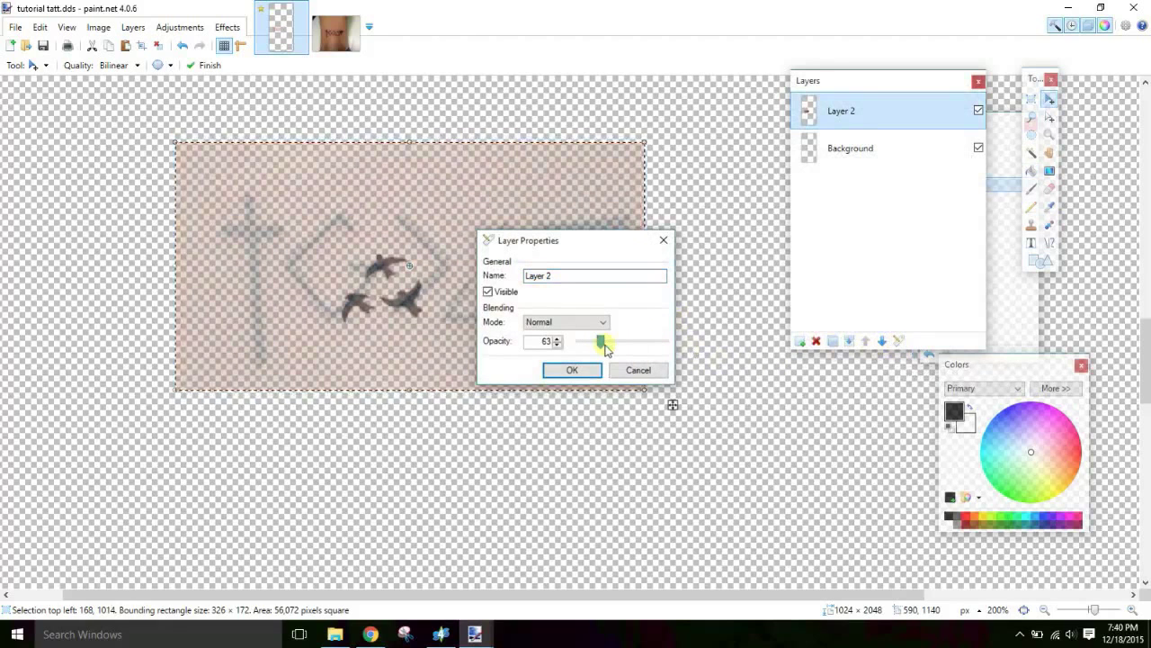
pyautogui.click(573, 370)
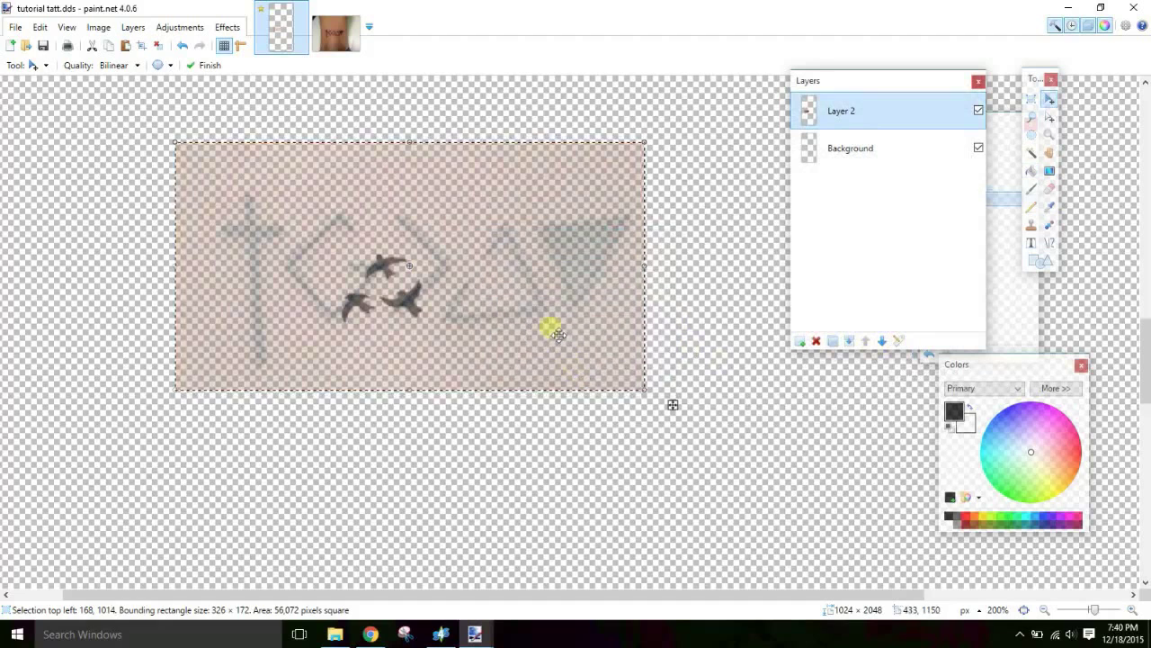
pyautogui.moveTo(543, 314); pyautogui.dragTo(544, 332)
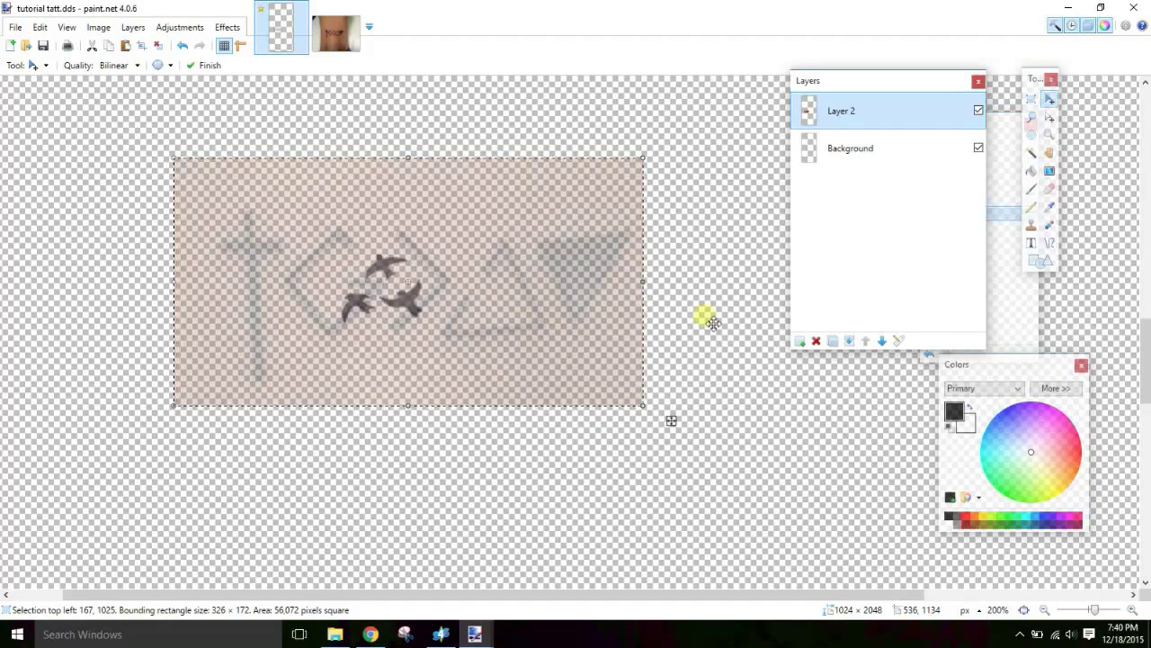
# Set the symbols layer's opacity to 204 and save tutorial tatt.dds flattened, using DXT5 (Interpolated Alpha) with mip maps.
pyautogui.click(898, 340)
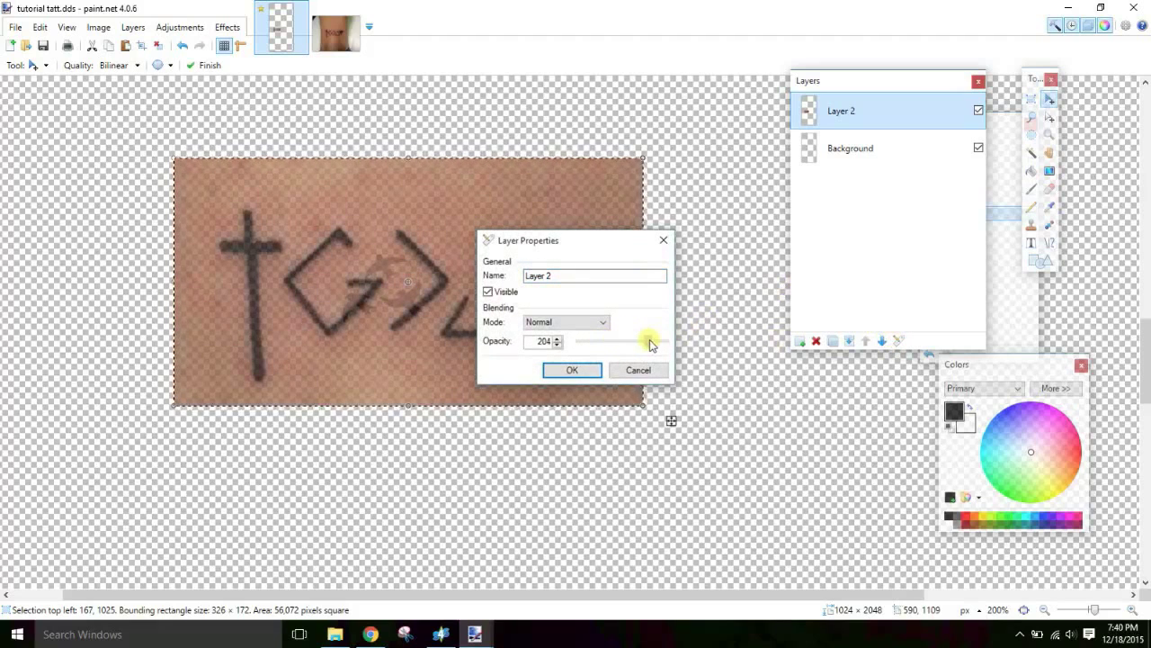
pyautogui.click(573, 371)
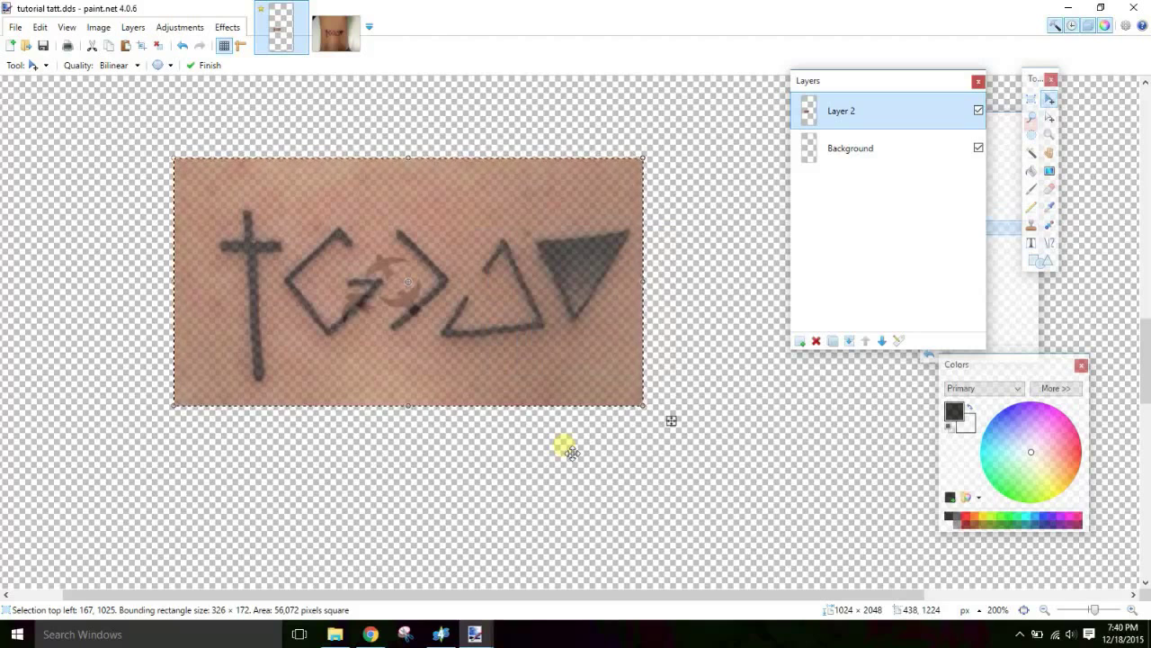
pyautogui.hotkey('ctrl', 'm')
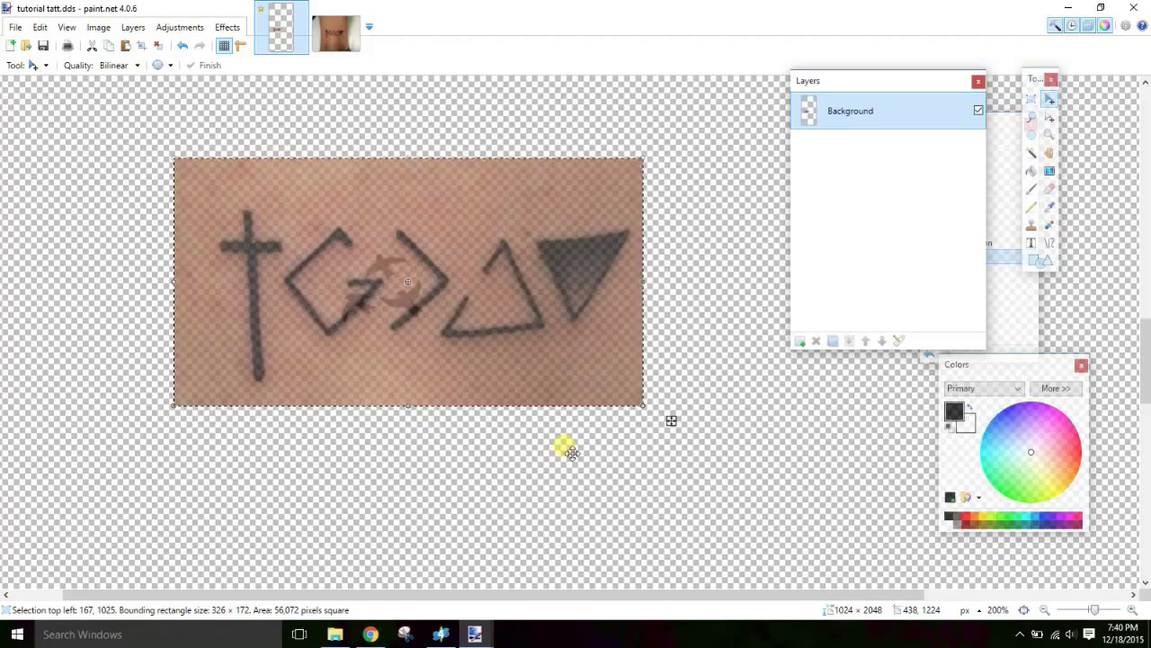
pyautogui.hotkey('ctrl', 's')
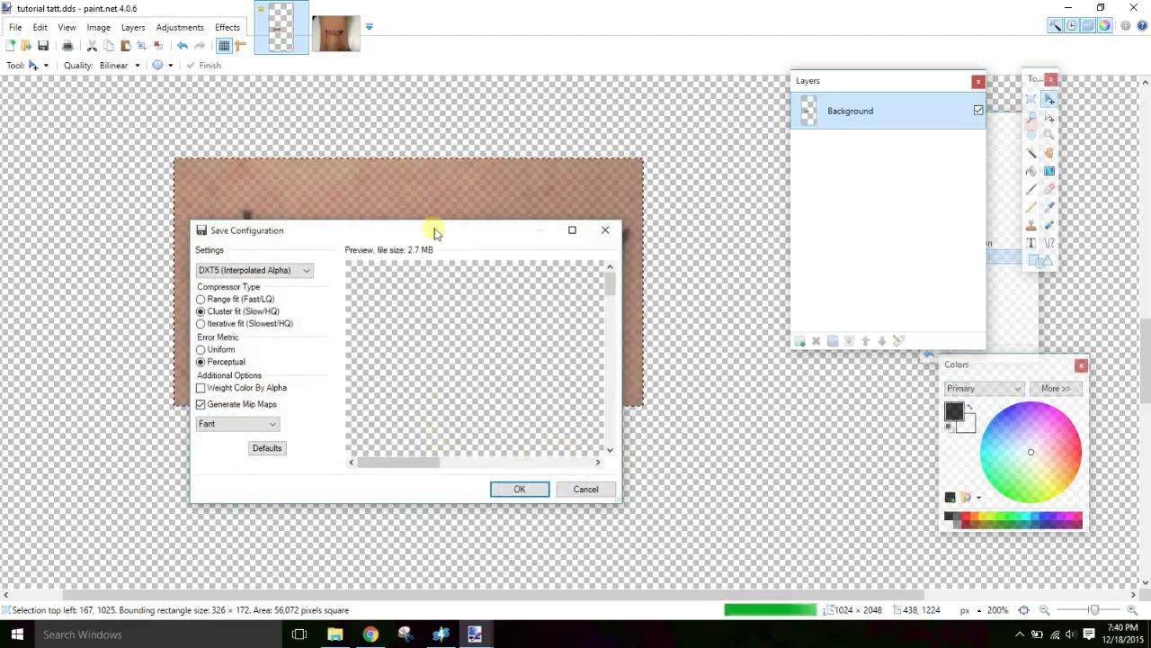
pyautogui.moveTo(438, 231); pyautogui.dragTo(476, 215)
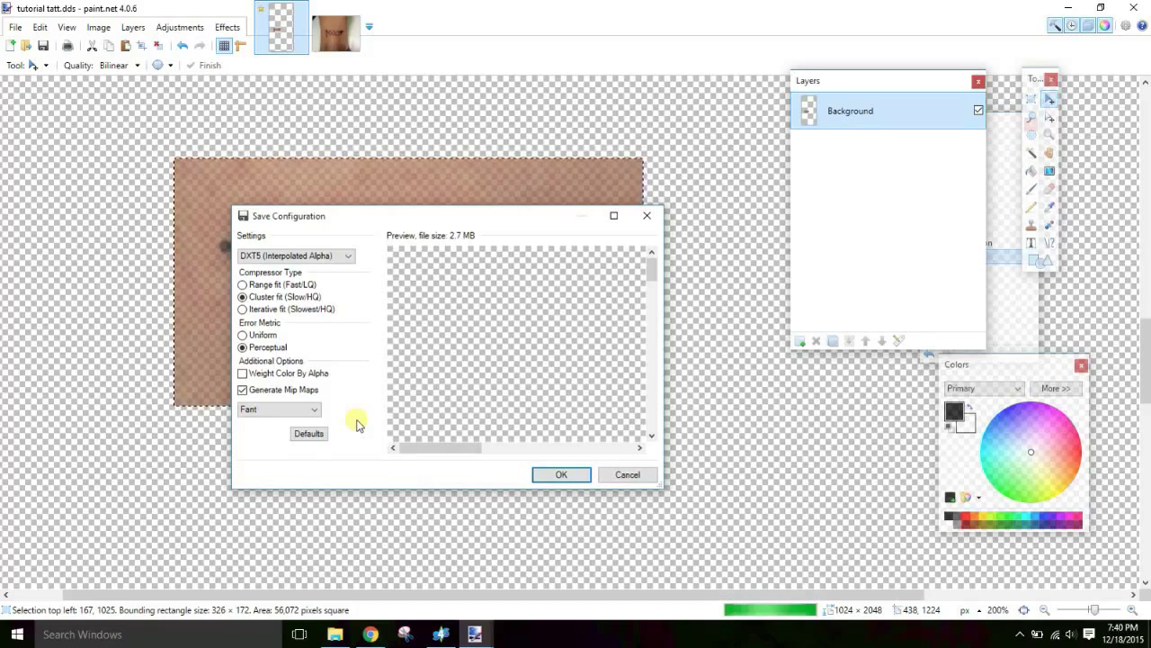
pyautogui.click(558, 475)
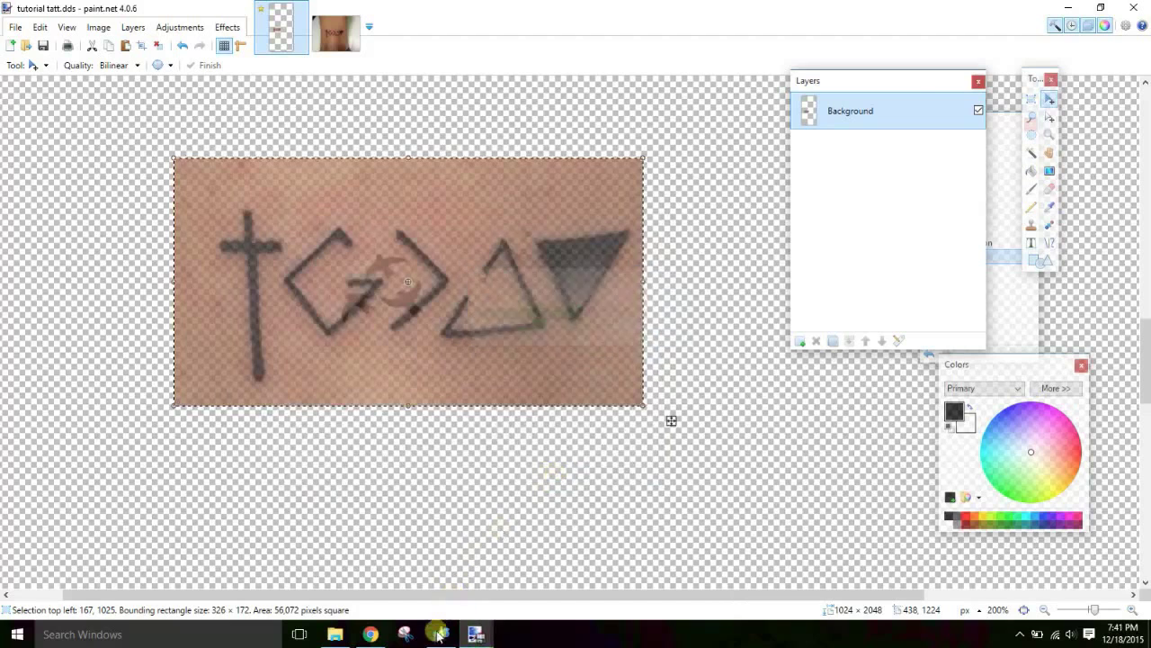
# Switch to Sims 4 Studio and import tutorial tatt from the Desktop as the tattoo texture.
pyautogui.hotkey('alt', 'Tab')
pyautogui.click(632, 385)
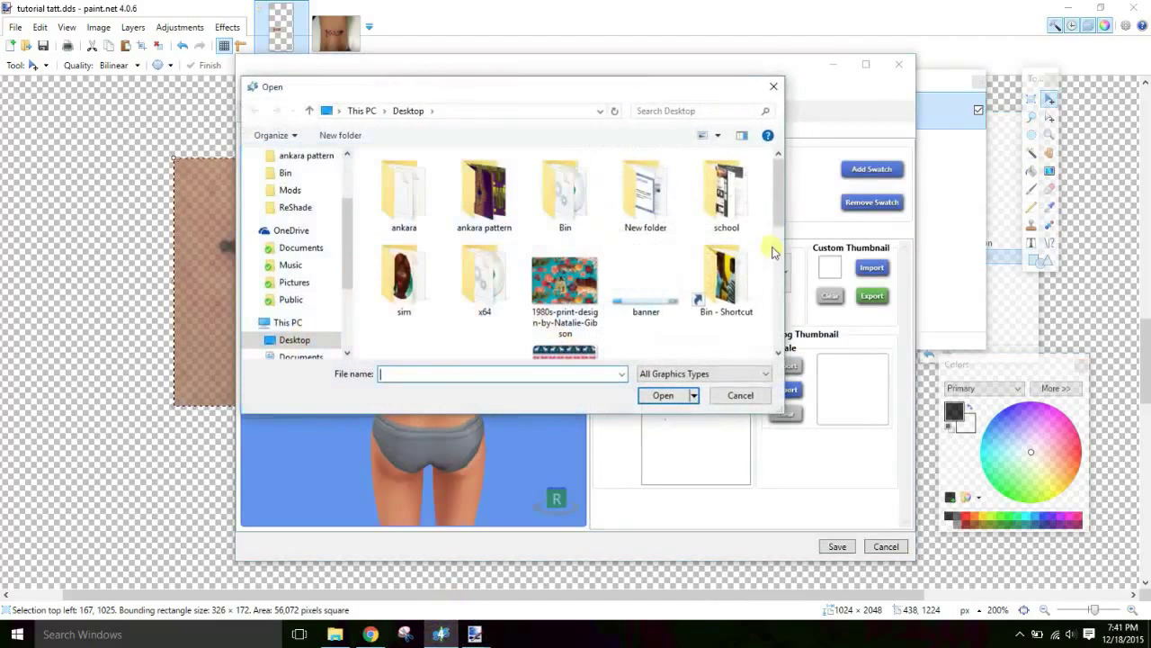
pyautogui.moveTo(776, 205); pyautogui.dragTo(779, 306)
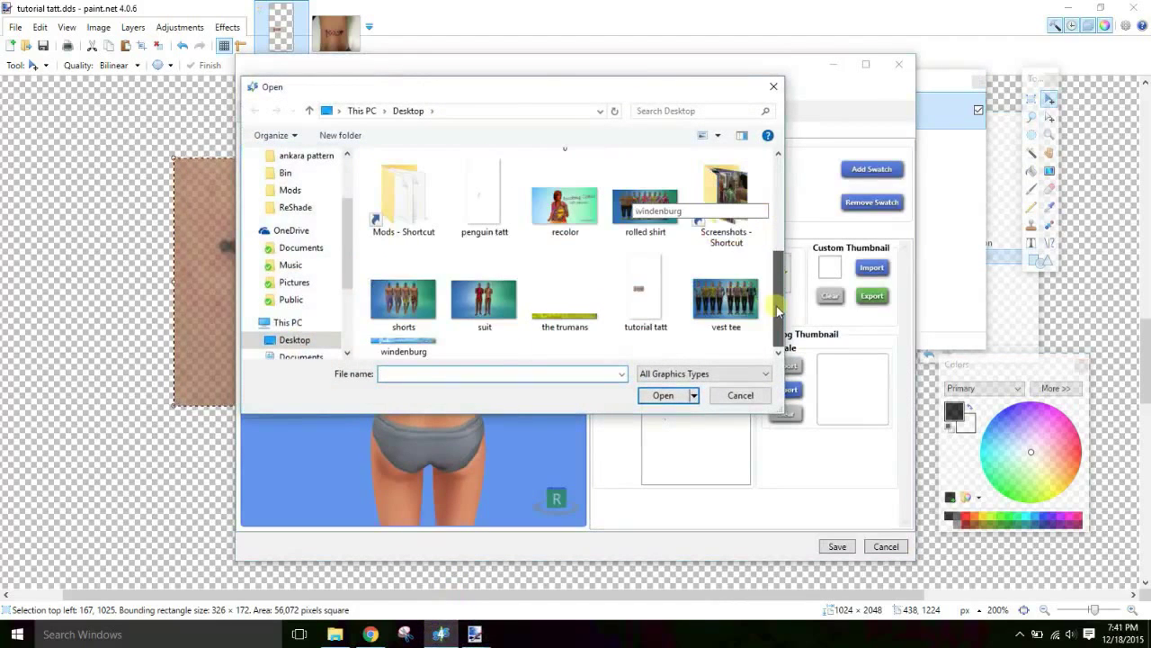
pyautogui.doubleClick(666, 292)
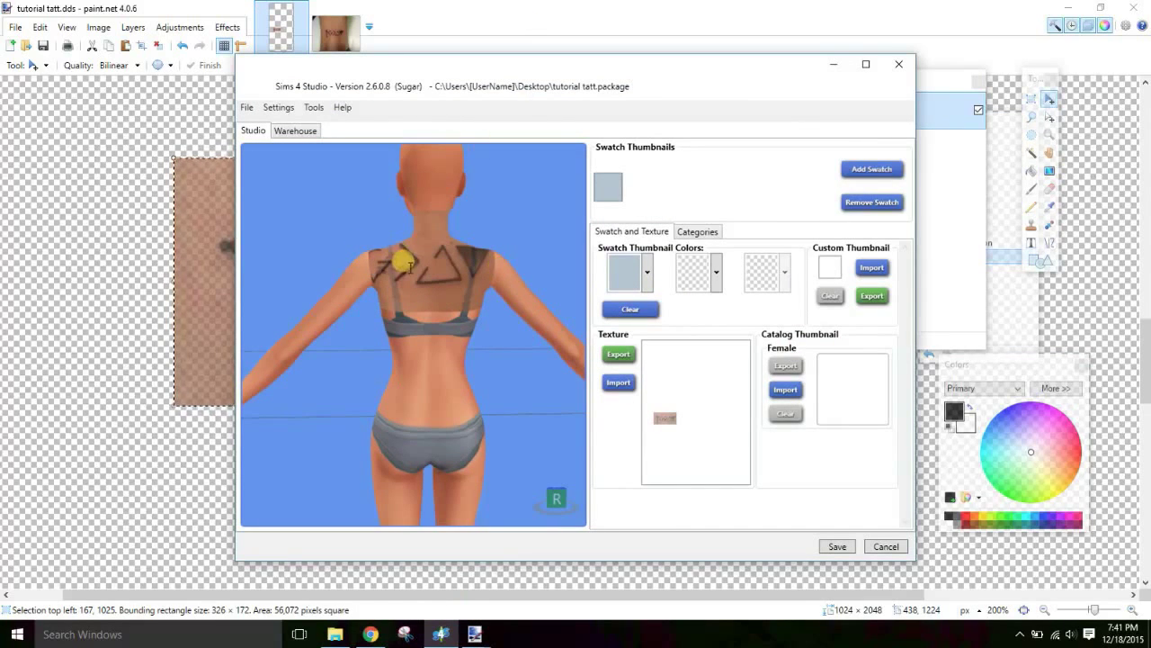
# Return to paint.net, undo the flattening, shrink the symbols to about 110 × 58 px over the birds and save the texture flattened.
pyautogui.click(540, 38)
pyautogui.hotkey('ctrl', 'shift', 'n')
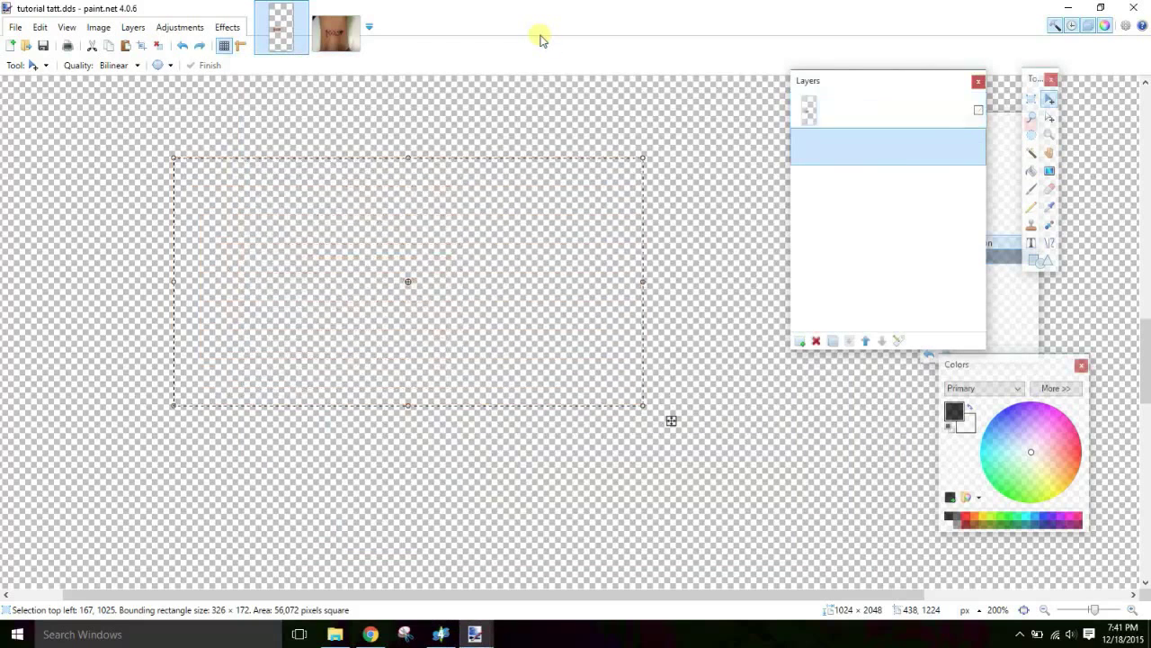
pyautogui.click(877, 111)
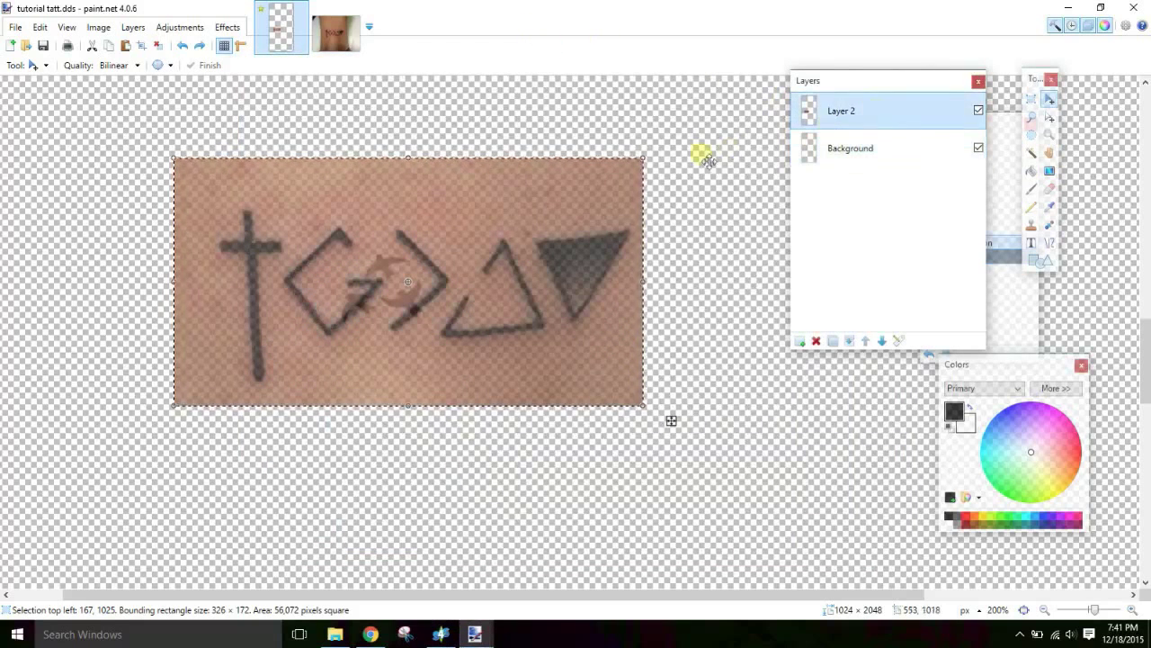
pyautogui.moveTo(653, 170); pyautogui.dragTo(335, 259)
pyautogui.moveTo(317, 358); pyautogui.dragTo(444, 288)
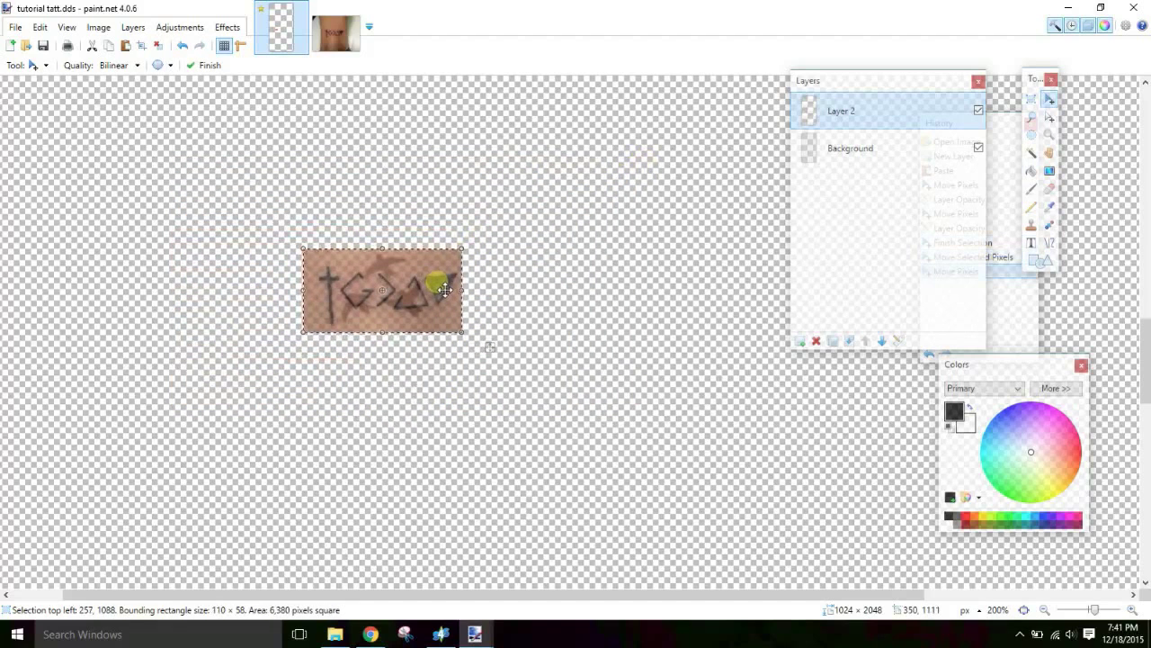
pyautogui.hotkey('ctrl', 's')
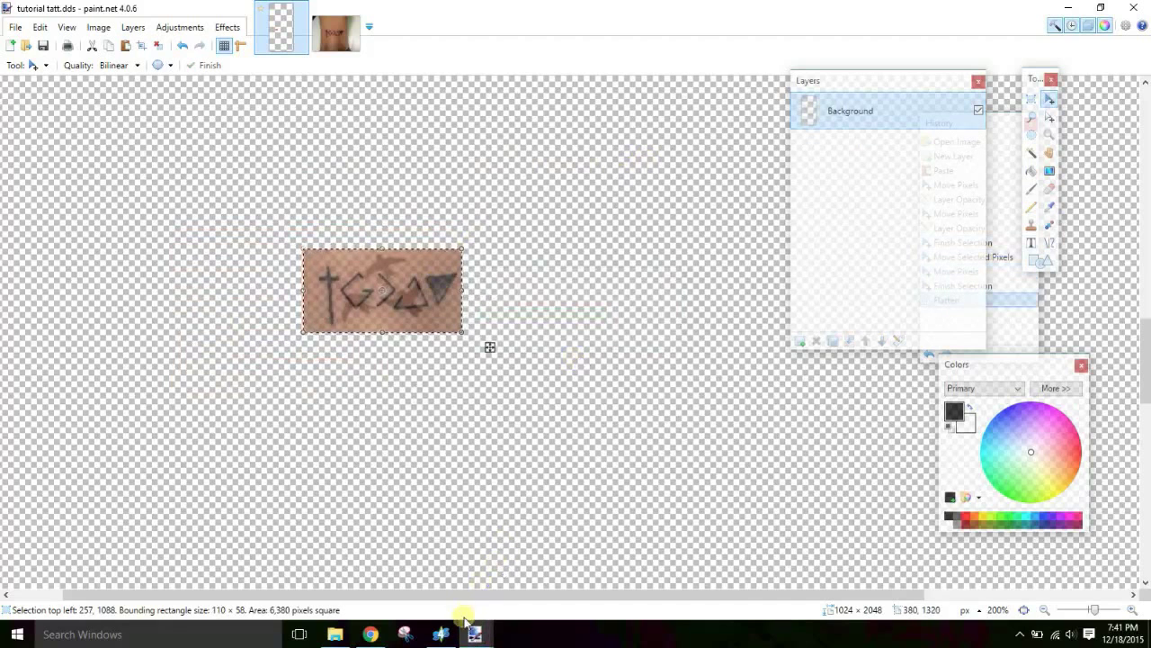
# Switch to Sims 4 Studio and reimport tutorial tatt to preview the smaller symbols on the model's back.
pyautogui.click(440, 634)
pyautogui.click(619, 383)
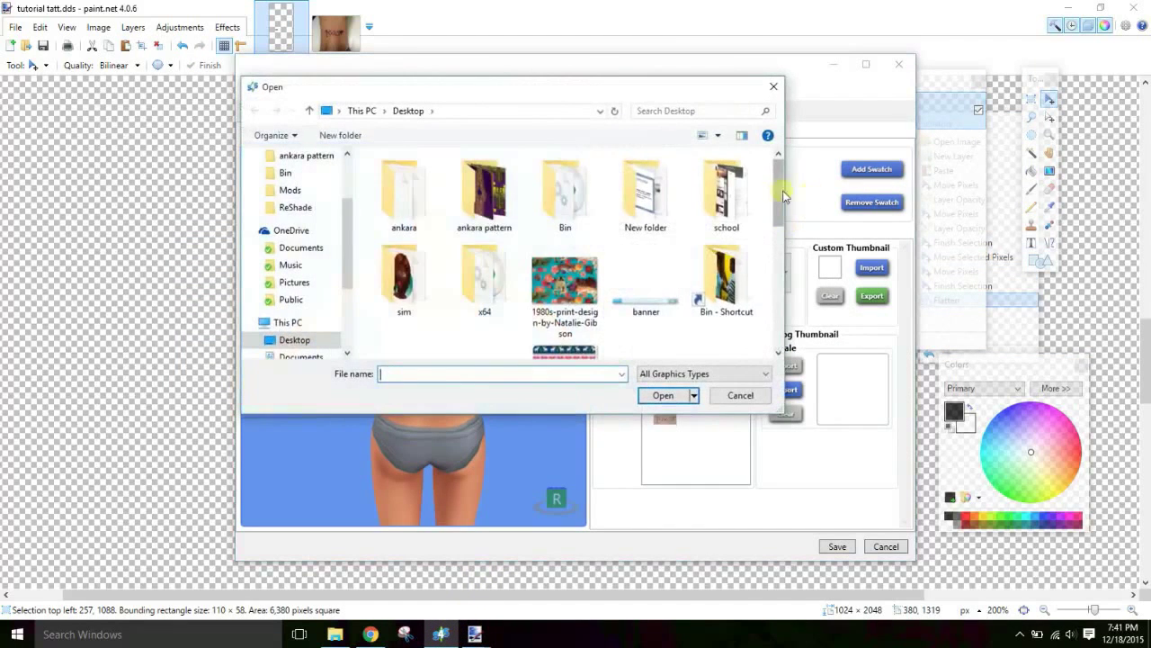
pyautogui.moveTo(784, 193); pyautogui.dragTo(771, 309)
pyautogui.click(643, 301)
pyautogui.doubleClick(637, 306)
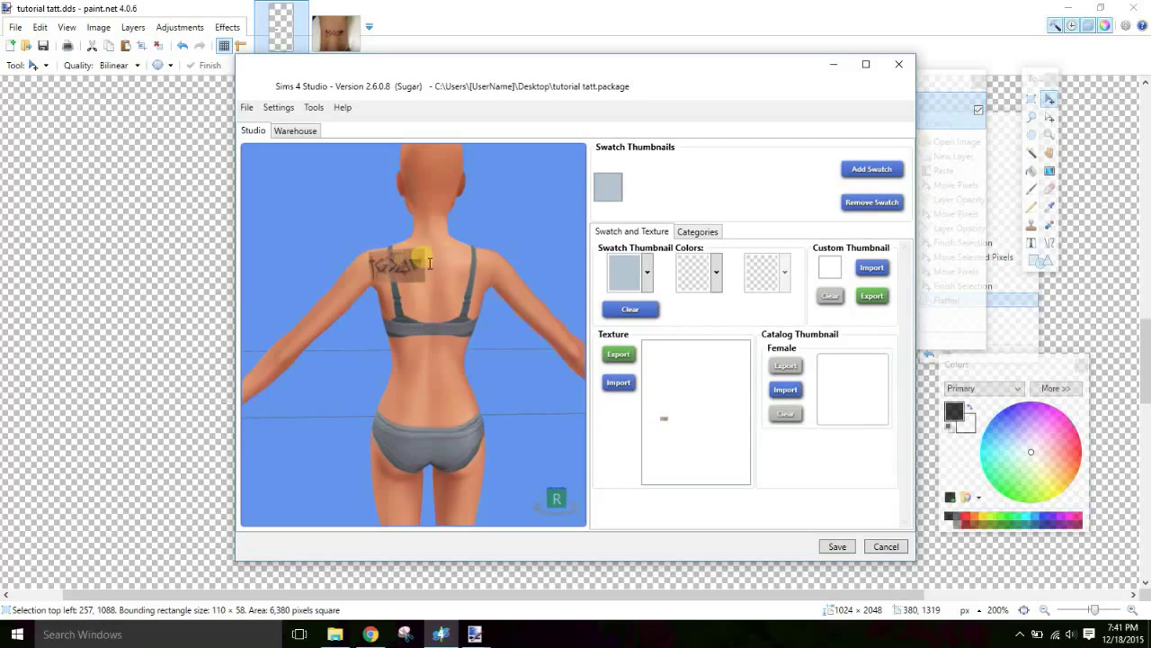
# Return to paint.net, undo the flattening, move the symbols just right of the birds and save the texture flattened.
pyautogui.click(594, 23)
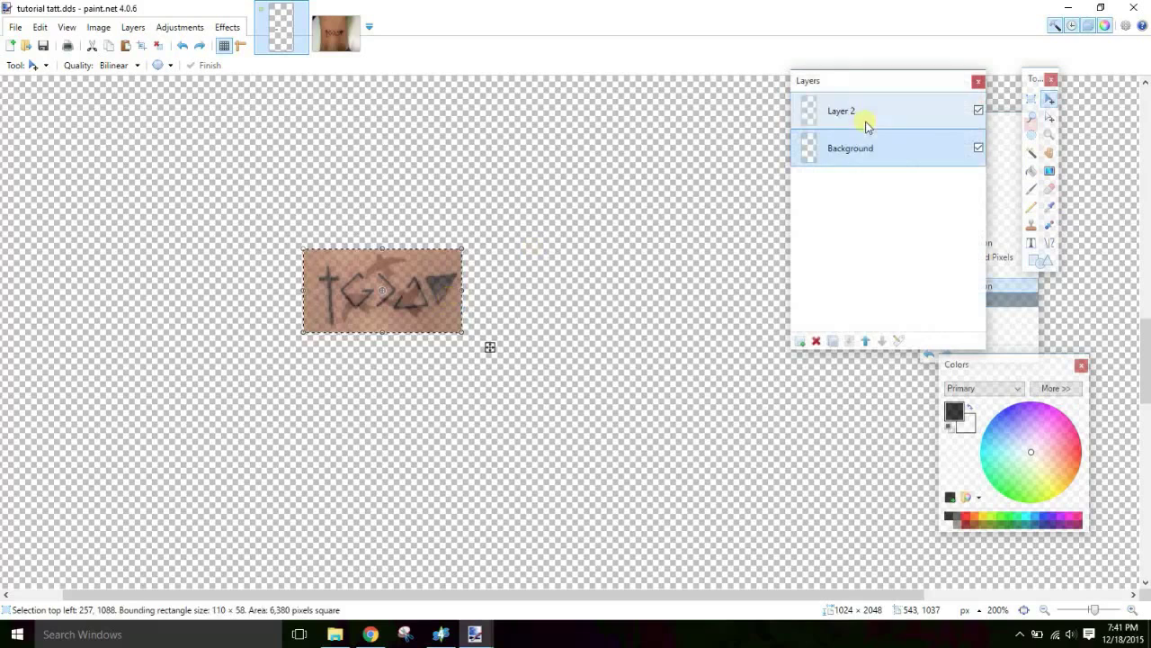
pyautogui.moveTo(416, 267); pyautogui.dragTo(547, 276)
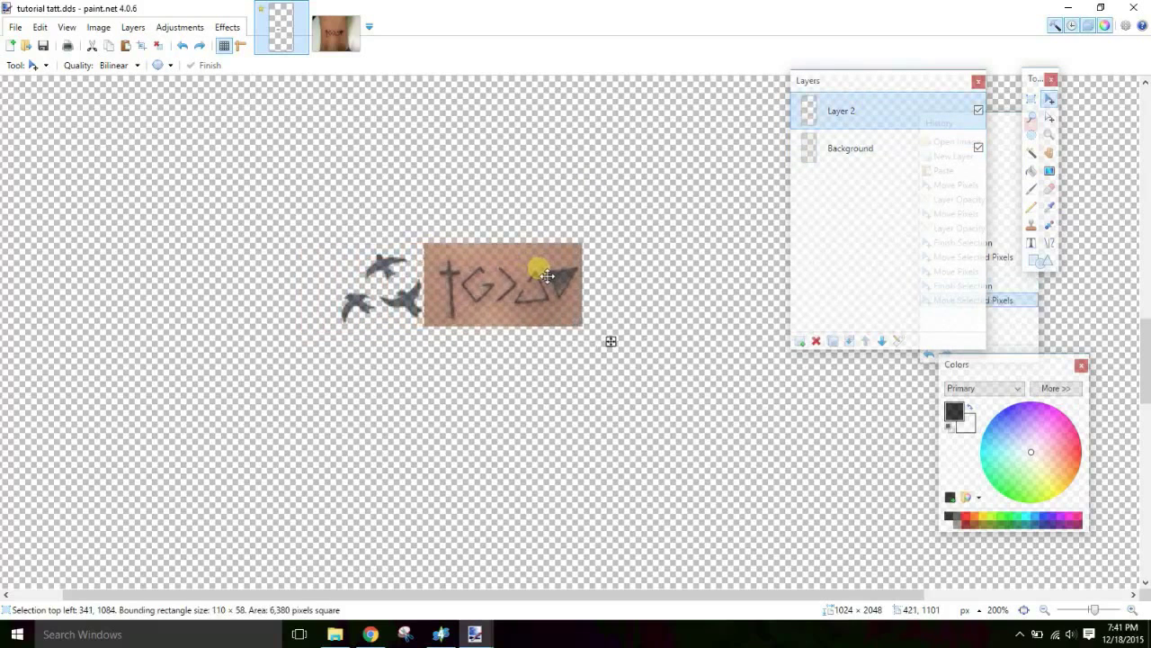
pyautogui.hotkey('ctrl', 's')
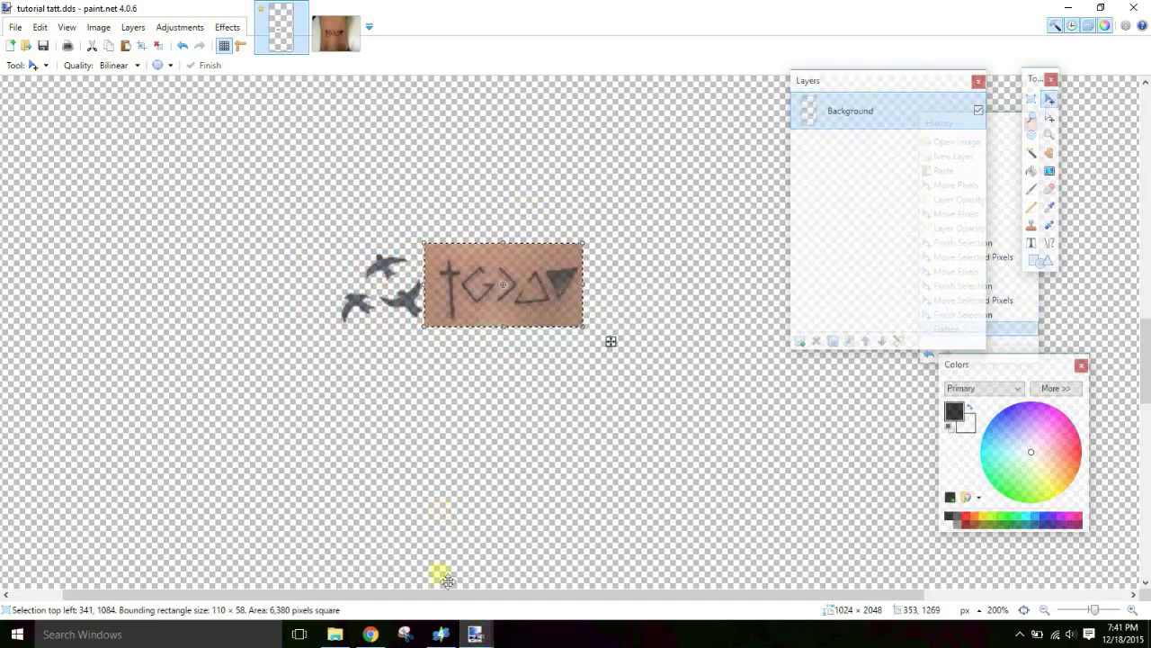
# Switch to Sims 4 Studio and reimport tutorial tatt to preview the symbols beside the birds.
pyautogui.click(441, 634)
pyautogui.click(619, 384)
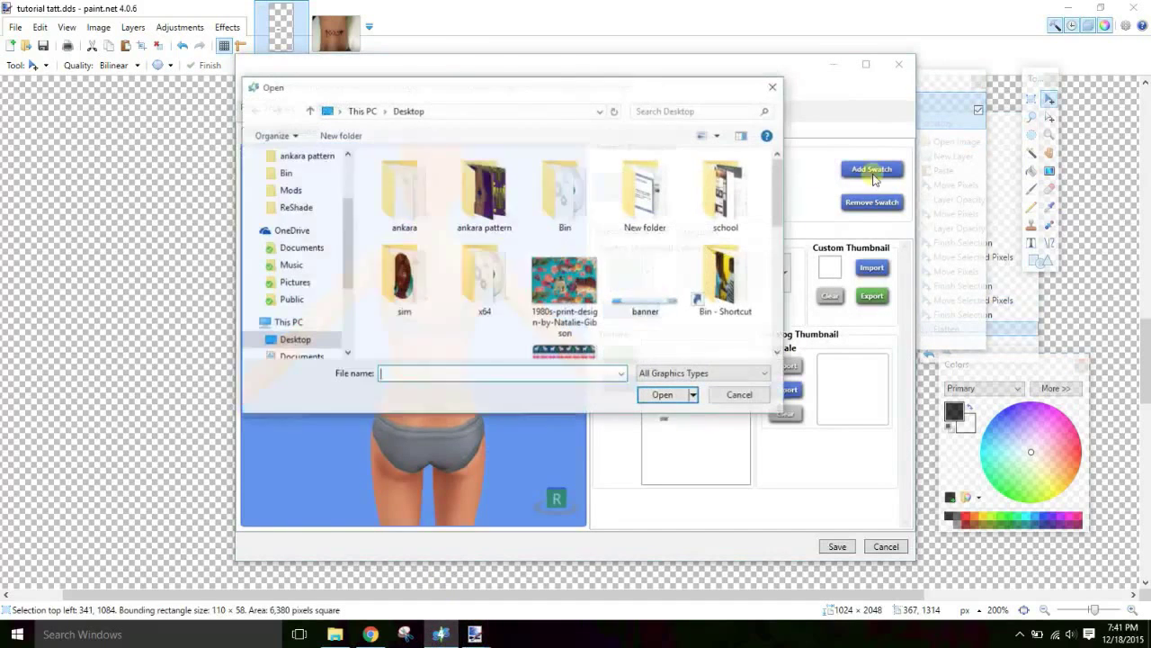
pyautogui.scroll(-5, 765, 304)
pyautogui.doubleClick(646, 292)
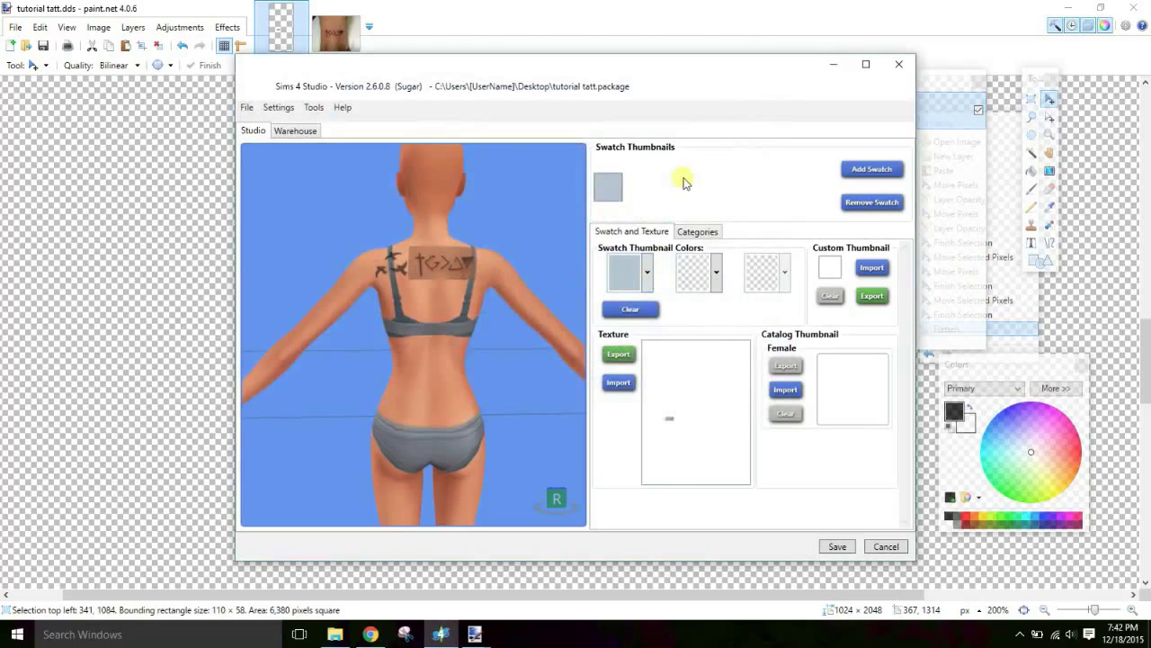
# Back in paint.net, undo the flattening, shift the symbols slightly left to about 332, 1085 and save the texture flattened.
pyautogui.hotkey('alt', 'Tab')
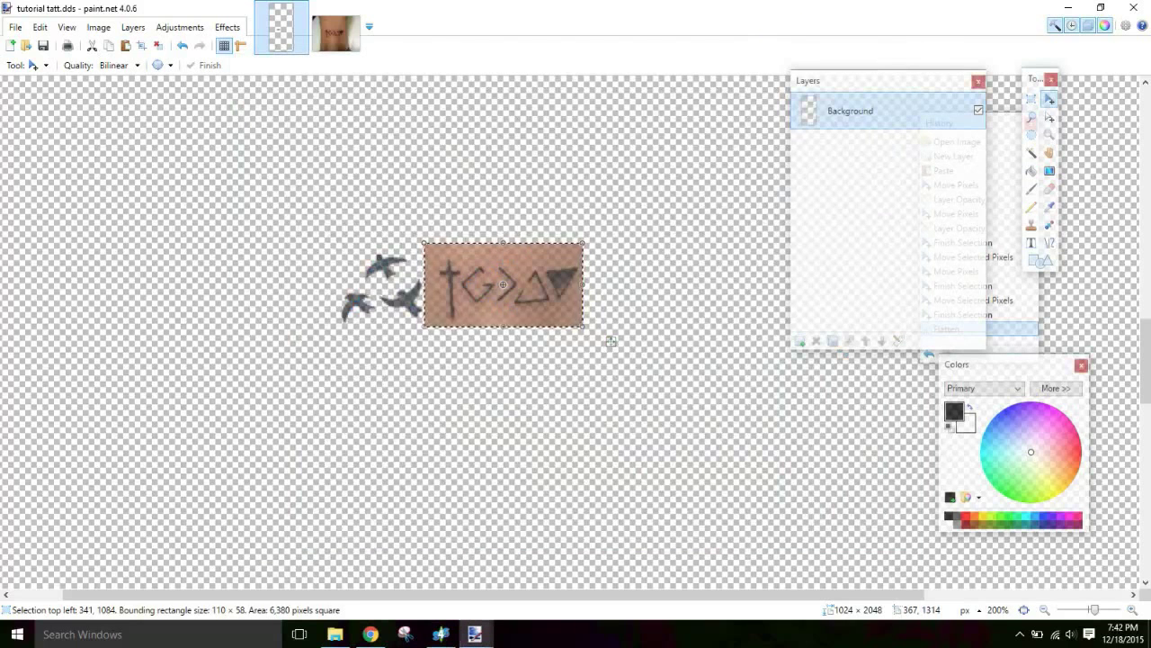
pyautogui.hotkey('ctrl', 'z')
pyautogui.moveTo(556, 286); pyautogui.dragTo(553, 286)
pyautogui.click(883, 115)
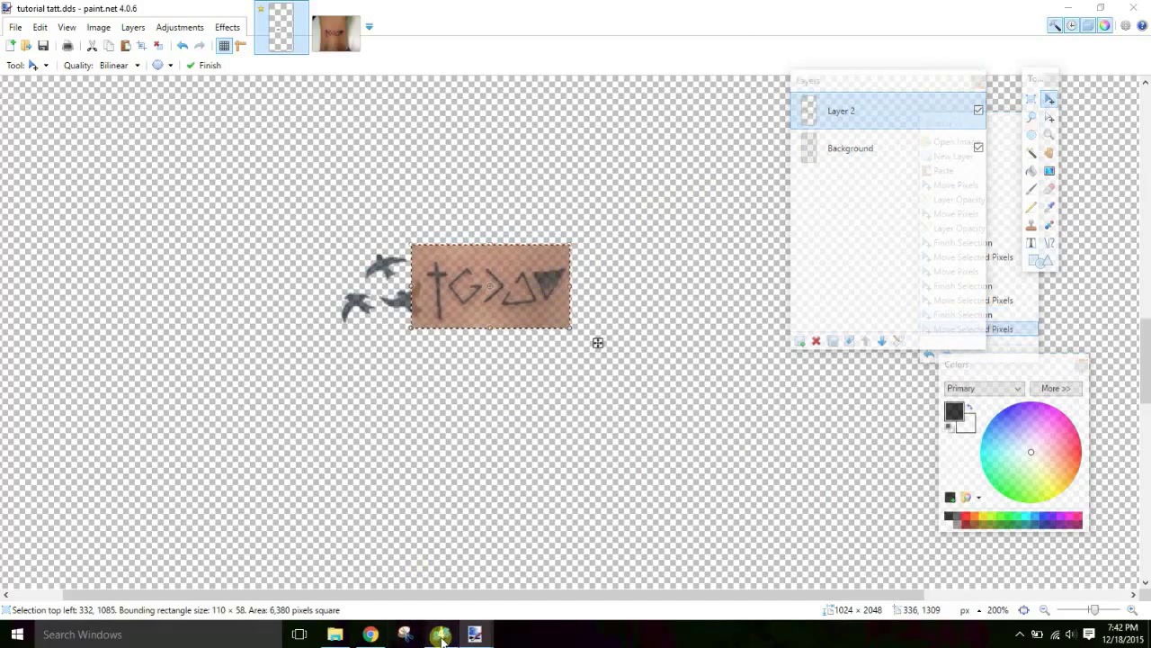
pyautogui.click(441, 634)
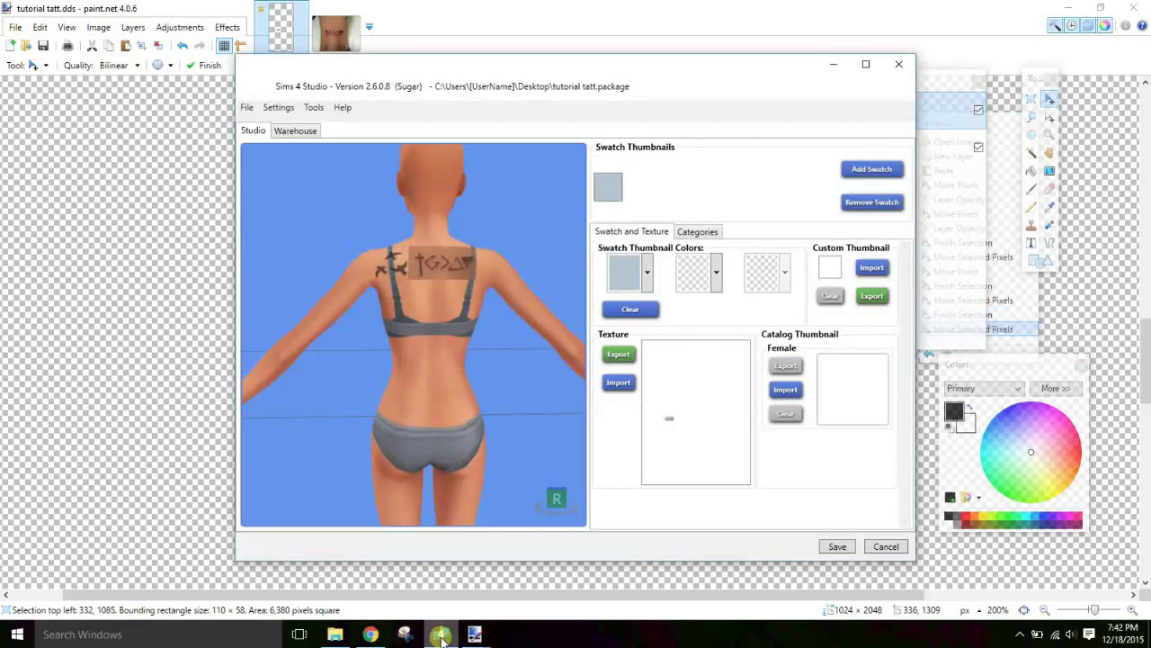
pyautogui.click(441, 634)
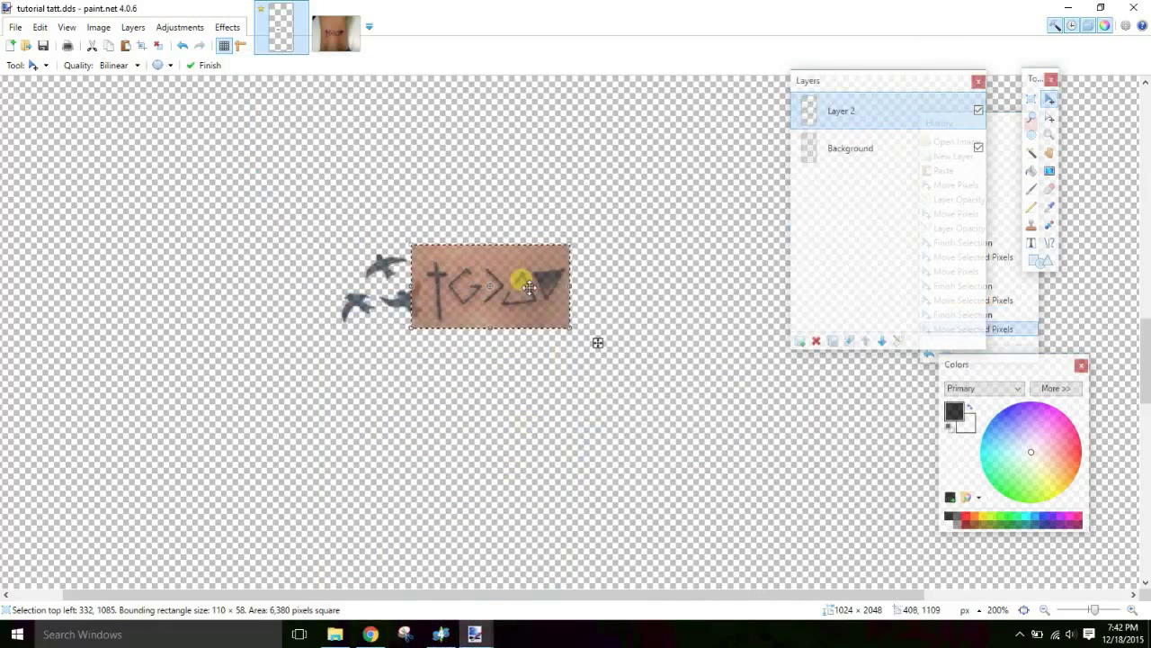
pyautogui.hotkey('ctrl', 's')
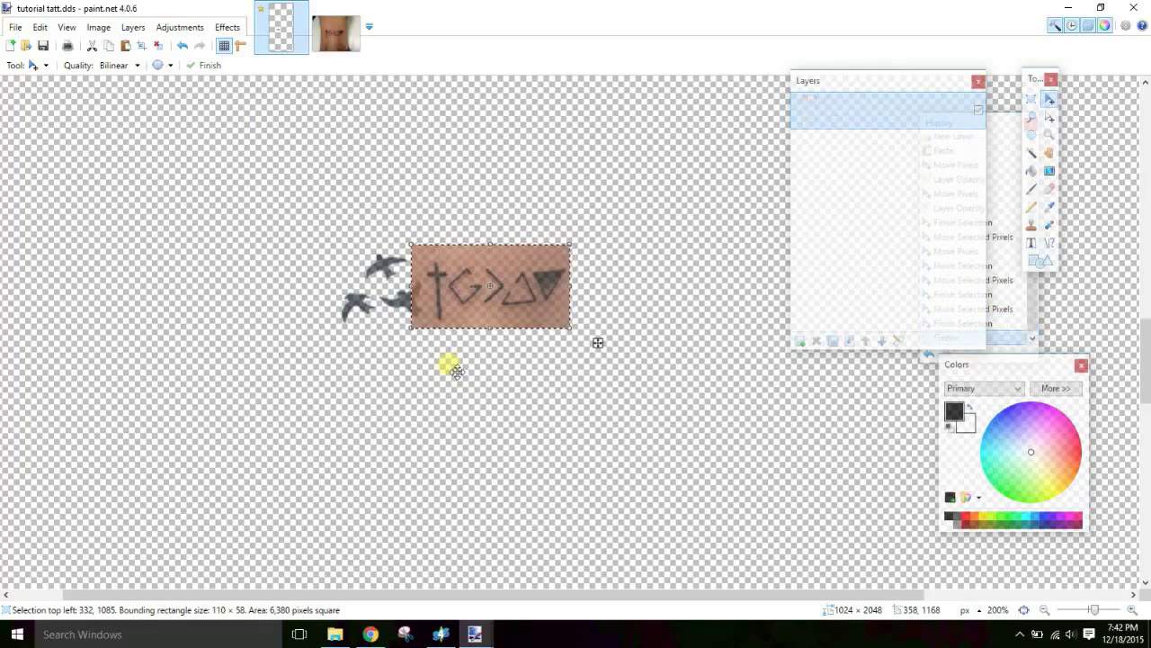
# Switch to Sims 4 Studio and reimport tutorial tatt to check the symbols' centring on the upper back.
pyautogui.click(441, 634)
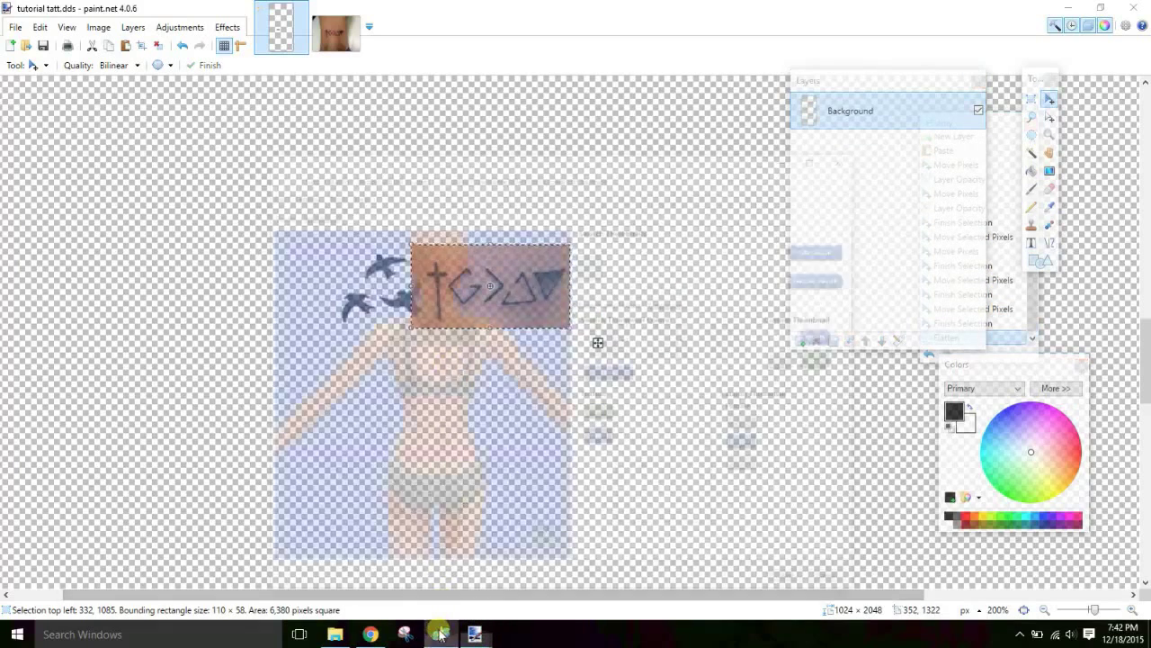
pyautogui.click(618, 381)
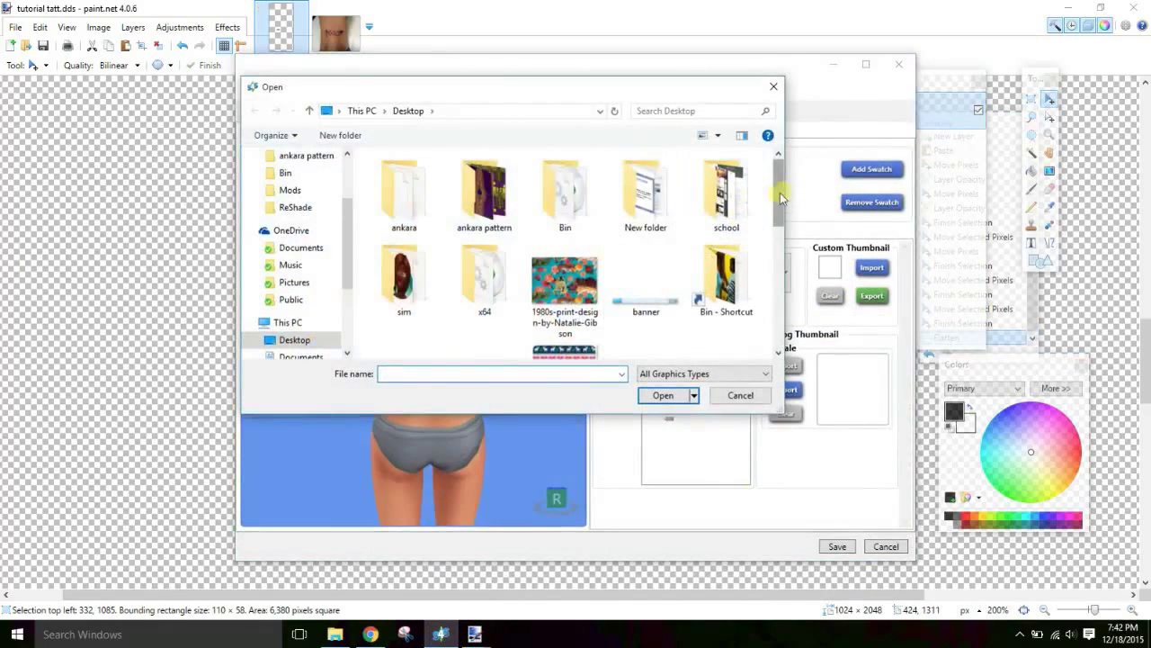
pyautogui.moveTo(779, 188); pyautogui.dragTo(773, 332)
pyautogui.doubleClick(634, 286)
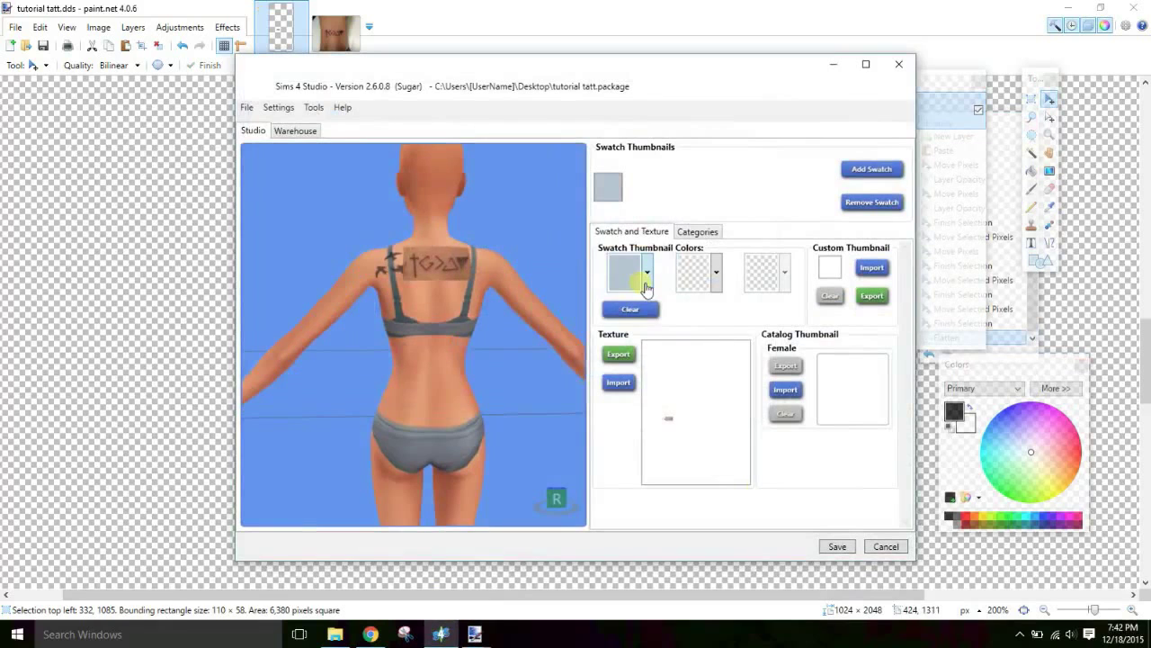
# Return to paint.net, undo the flattening, move the symbols further left to about 321, 1085 and save the texture flattened.
pyautogui.click(475, 634)
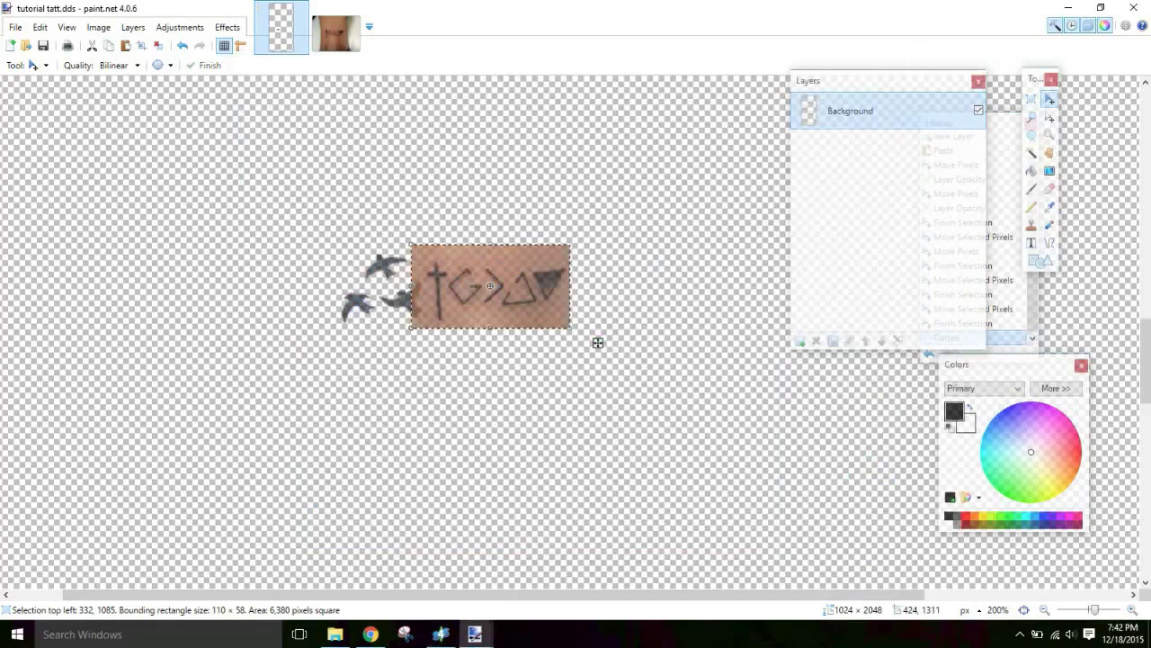
pyautogui.hotkey('ctrl', 'z')
pyautogui.click(909, 113)
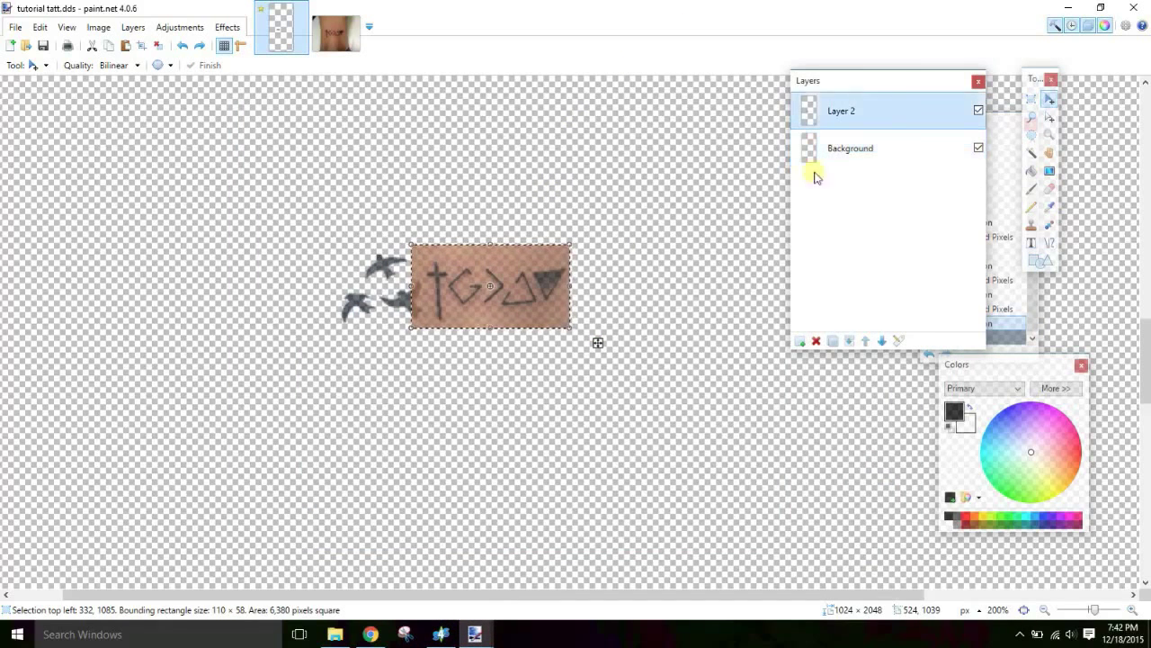
pyautogui.moveTo(525, 276); pyautogui.dragTo(506, 274)
pyautogui.hotkey('ctrl', 's')
# Switch to Sims 4 Studio and import the repositioned tutorial tatt texture from the Desktop.
pyautogui.click(441, 634)
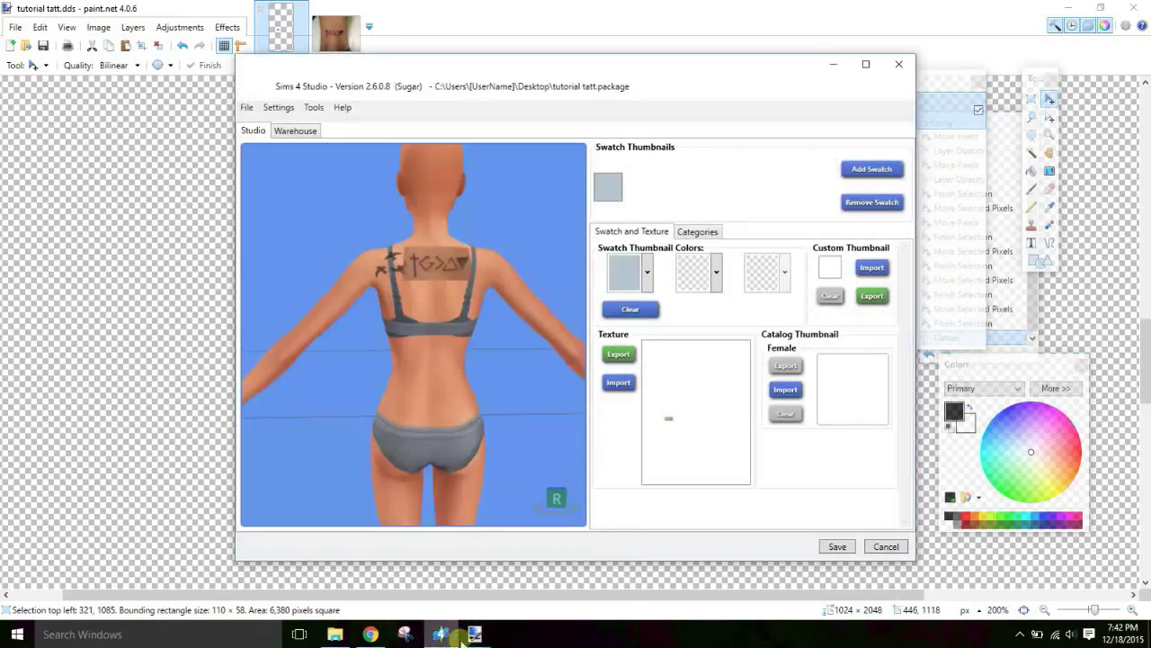
pyautogui.click(618, 383)
pyautogui.scroll(-5, 770, 269)
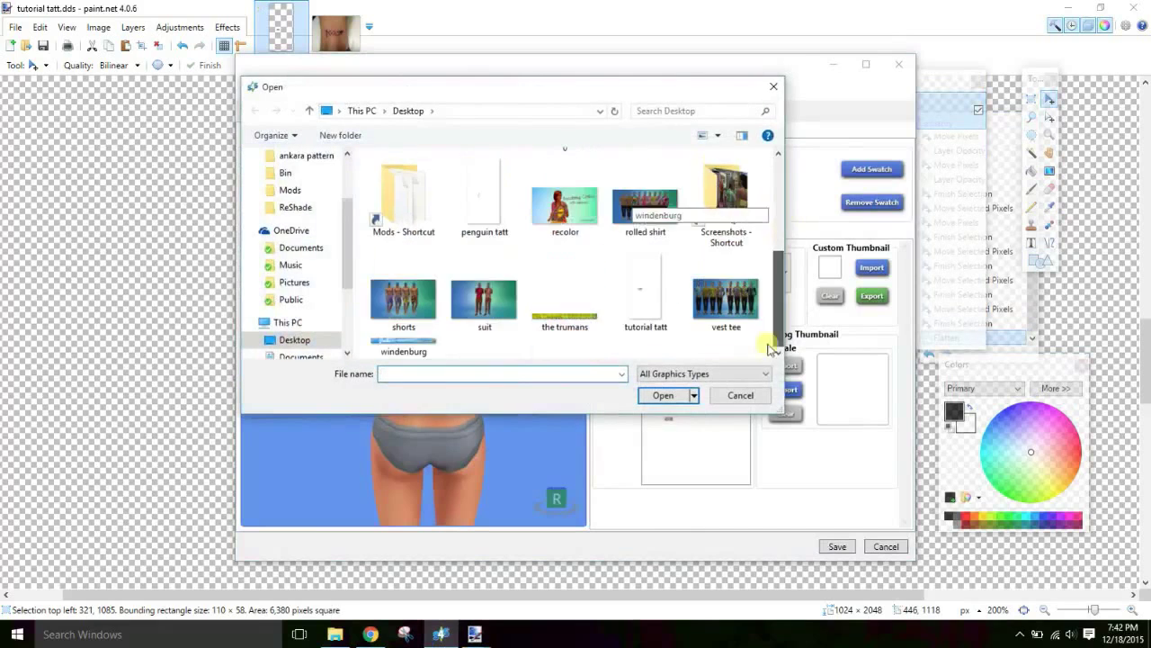
pyautogui.click(629, 306)
pyautogui.doubleClick(629, 306)
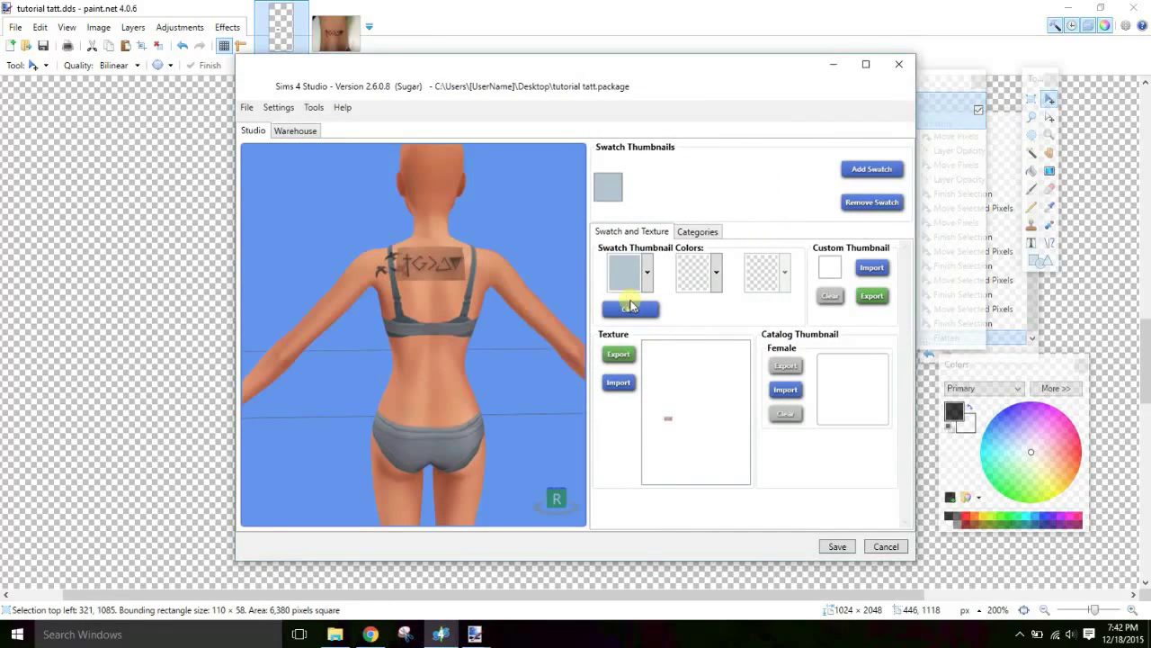
# Return to paint.net, restore the separate layers without a selection and delete the Background layer containing the birds.
pyautogui.click(834, 65)
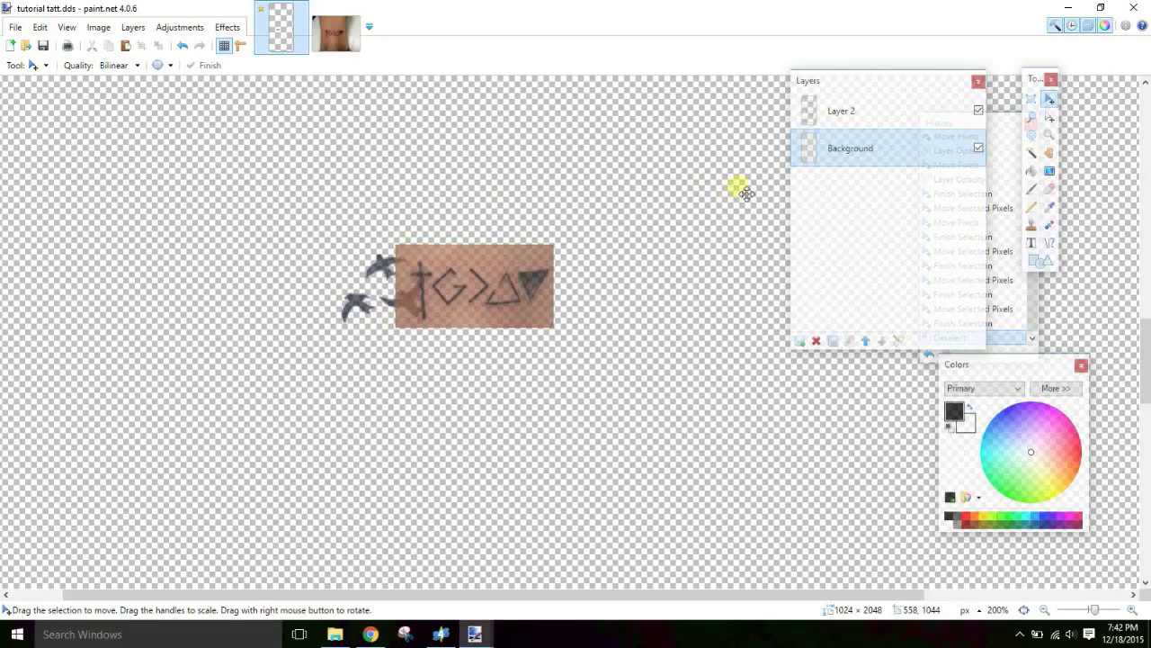
pyautogui.click(814, 341)
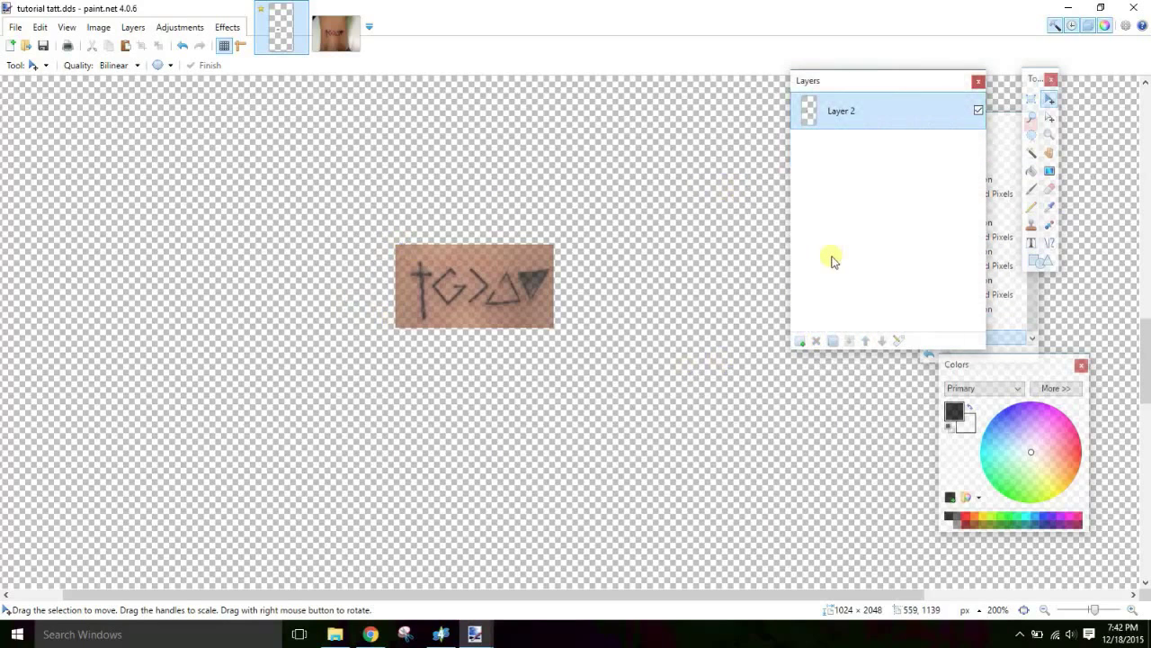
# Add a new empty layer above the symbol photo layer.
pyautogui.click(799, 341)
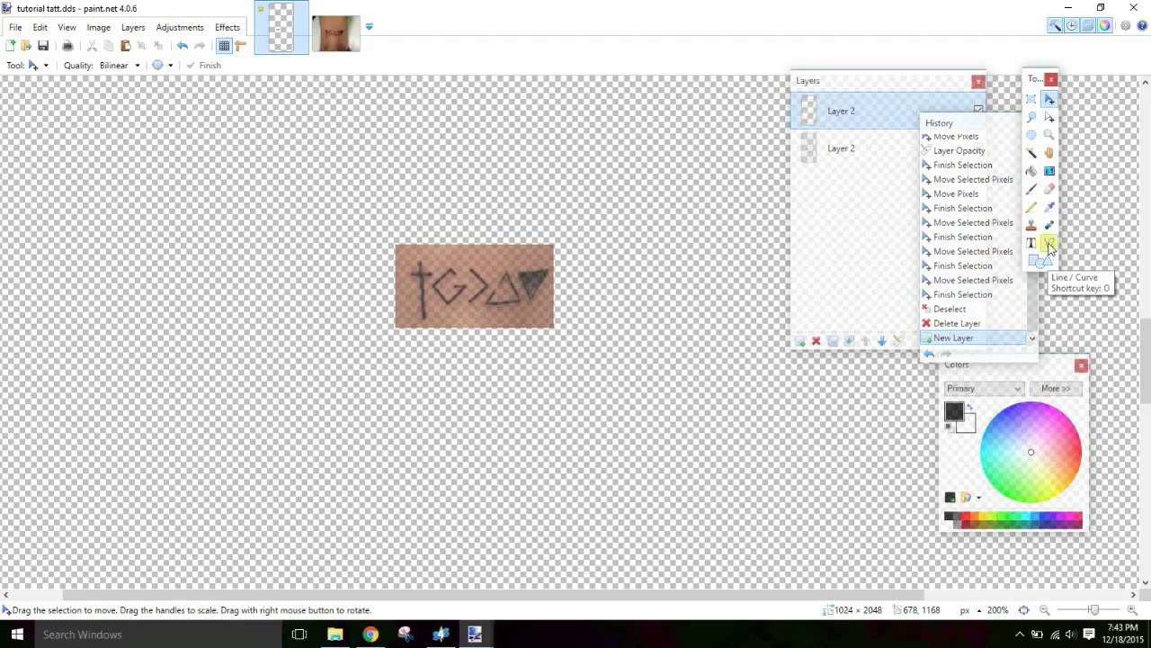
pyautogui.click(1030, 209)
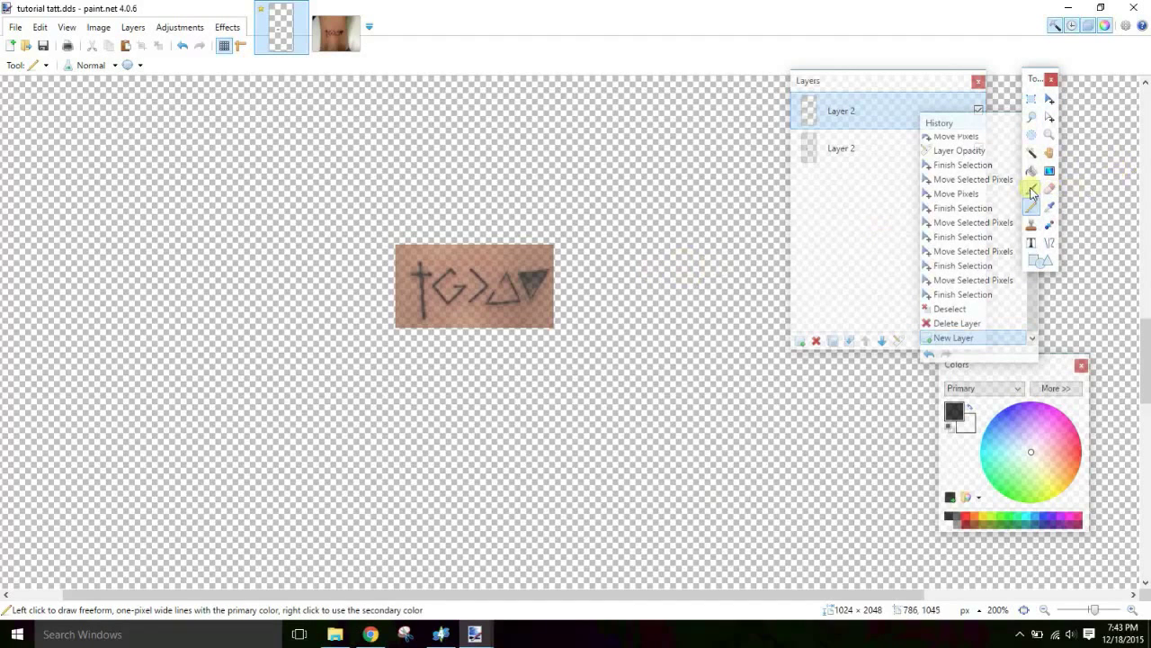
pyautogui.click(1031, 191)
pyautogui.moveTo(419, 263)
pyautogui.mouseDown()
pyautogui.moveTo(411, 314)
pyautogui.moveTo(423, 272)
pyautogui.moveTo(419, 285)
pyautogui.moveTo(449, 297)
pyautogui.moveTo(455, 285)
pyautogui.moveTo(515, 315)
pyautogui.mouseUp()
pyautogui.hotkey('ctrl', 'z')
pyautogui.hotkey('ctrl', 'z')
pyautogui.hotkey('ctrl', 'z')
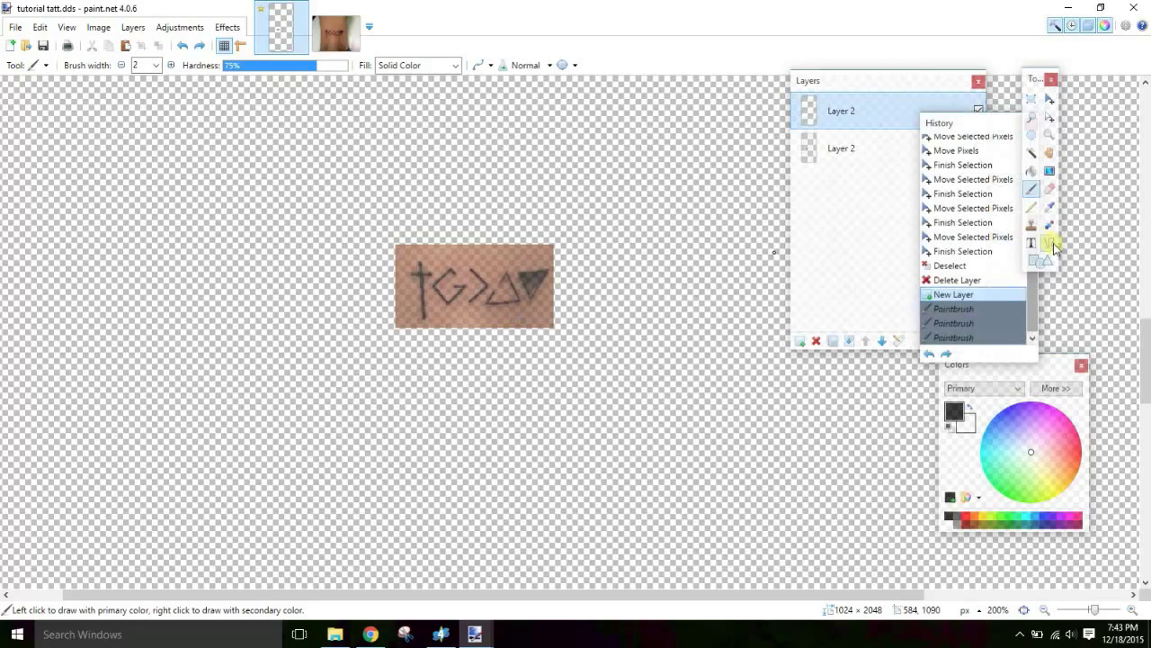
# Trace the cross and the G's short upper stroke over the photo with the Line / Curve tool at brush width 2.
pyautogui.click(1049, 241)
pyautogui.hotkey('ctrl', '+')
pyautogui.hotkey('ctrl', '+')
pyautogui.hotkey('ctrl', '+')
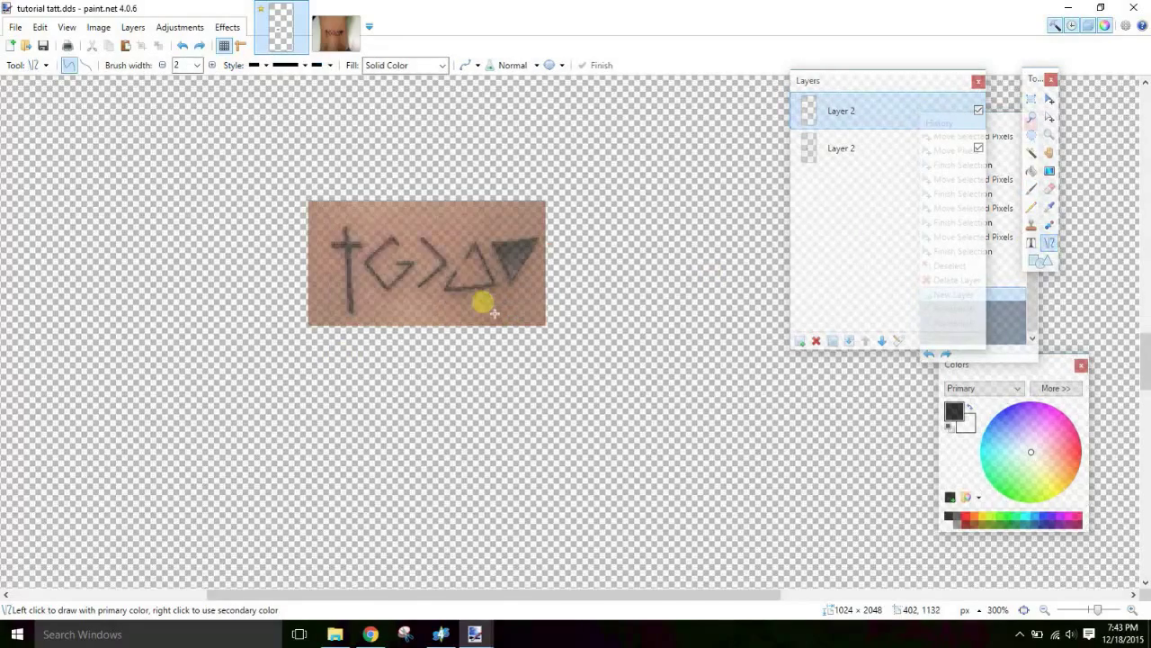
pyautogui.moveTo(1142, 357); pyautogui.dragTo(1143, 345)
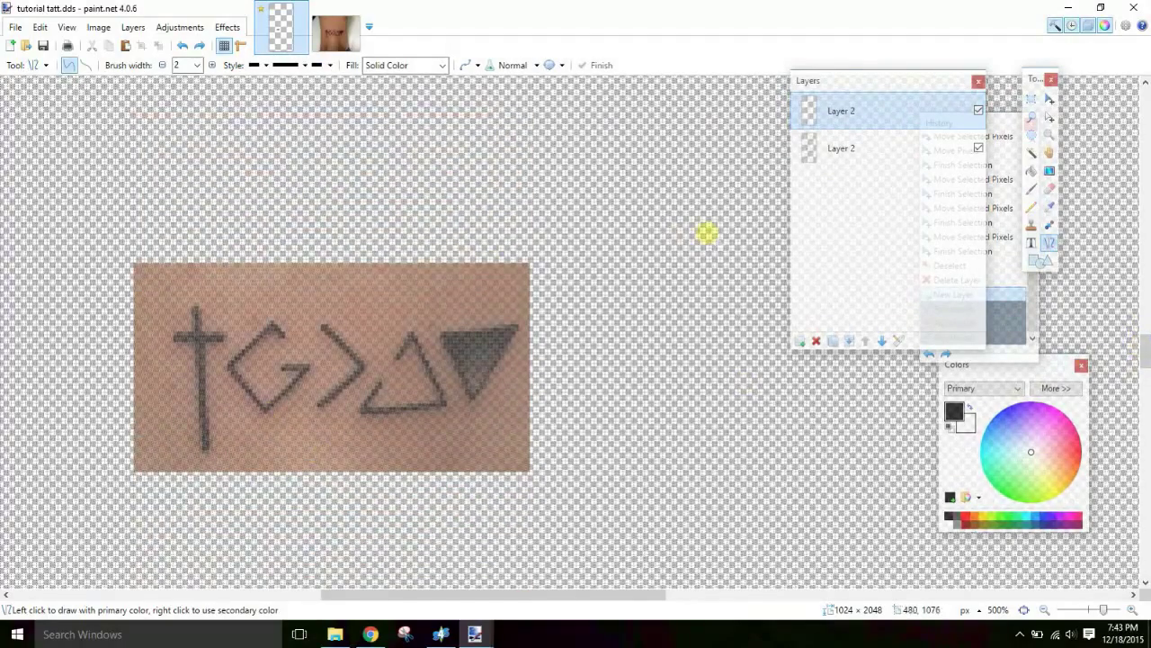
pyautogui.moveTo(196, 308); pyautogui.dragTo(206, 450)
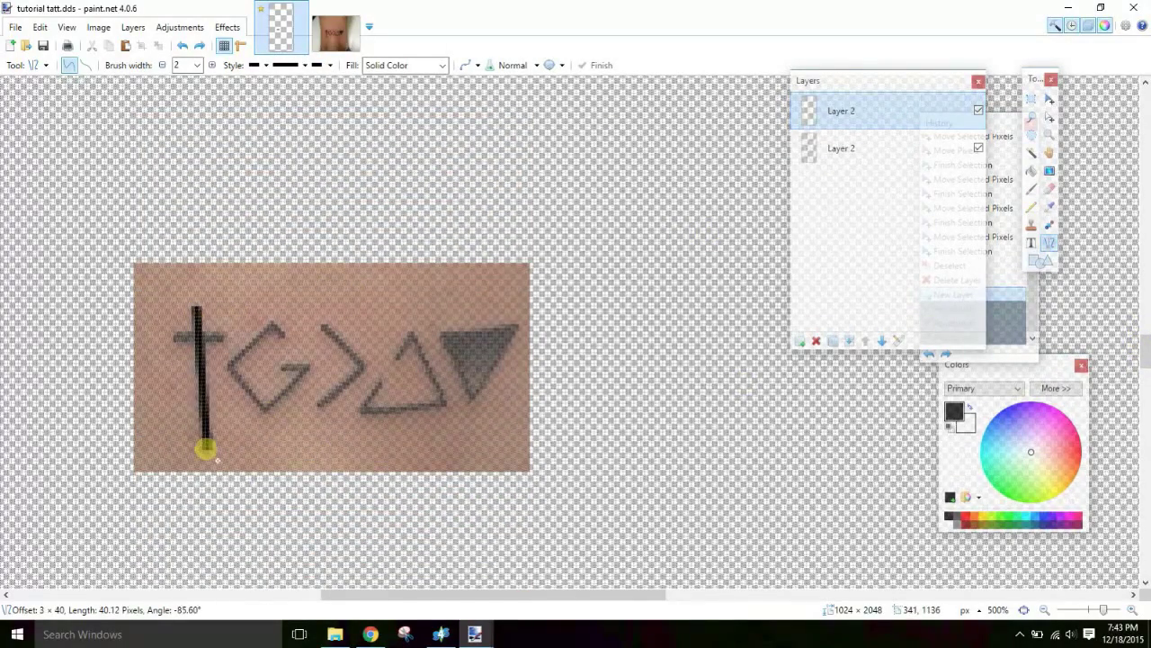
pyautogui.moveTo(170, 337); pyautogui.dragTo(225, 335)
pyautogui.moveTo(303, 363)
pyautogui.mouseDown()
pyautogui.moveTo(272, 331)
pyautogui.moveTo(275, 345)
pyautogui.moveTo(297, 326)
pyautogui.moveTo(354, 399)
pyautogui.moveTo(411, 404)
pyautogui.mouseUp()
pyautogui.hotkey('ctrl', 'z')
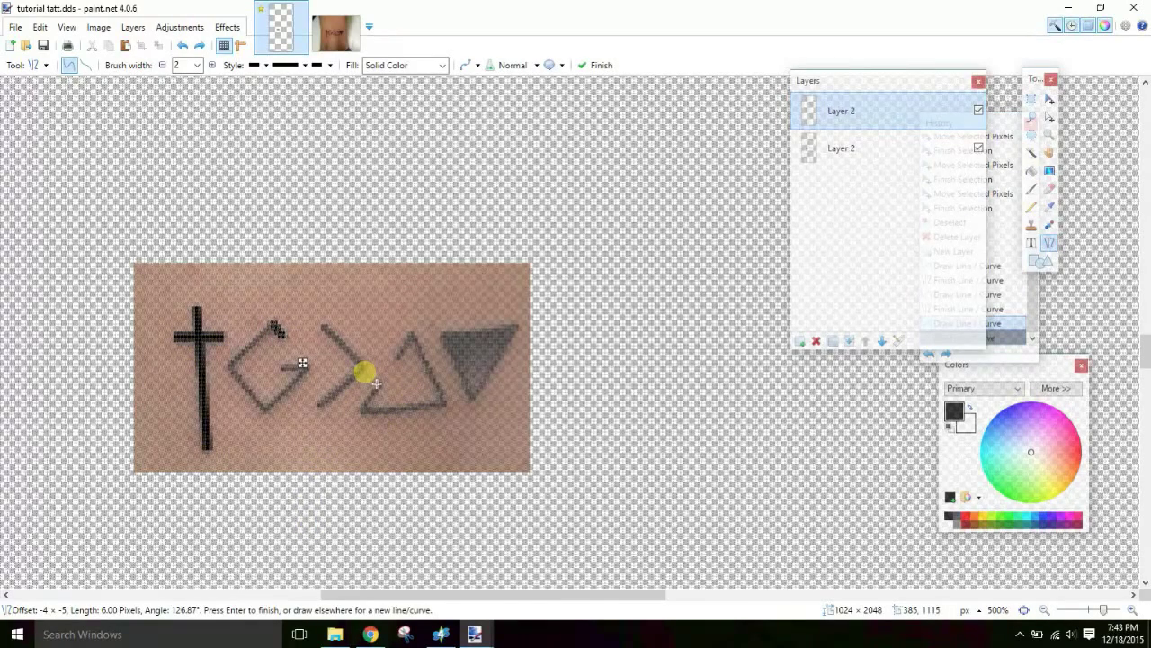
pyautogui.press('Return')
# Try drawing and bending test lines around the photo with the Line / Curve tool, and undo them.
pyautogui.moveTo(317, 224)
pyautogui.mouseDown()
pyautogui.moveTo(585, 210)
pyautogui.moveTo(760, 225)
pyautogui.mouseUp()
pyautogui.moveTo(625, 232); pyautogui.dragTo(338, 291)
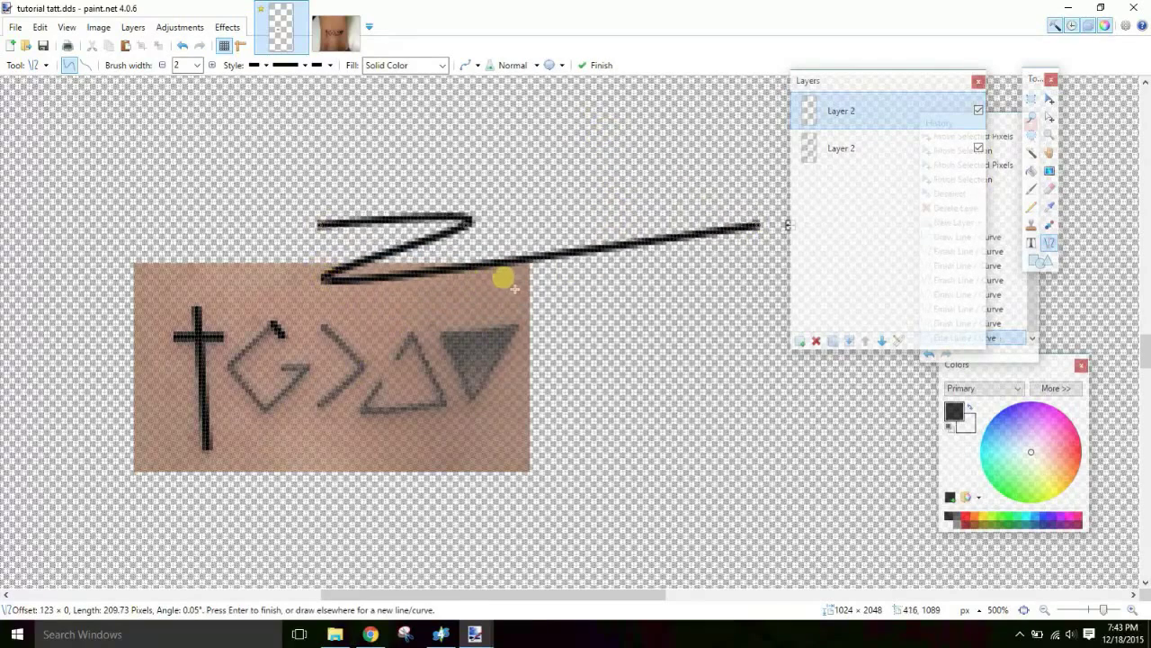
pyautogui.moveTo(525, 257)
pyautogui.mouseDown()
pyautogui.moveTo(529, 245)
pyautogui.moveTo(635, 395)
pyautogui.moveTo(639, 439)
pyautogui.mouseUp()
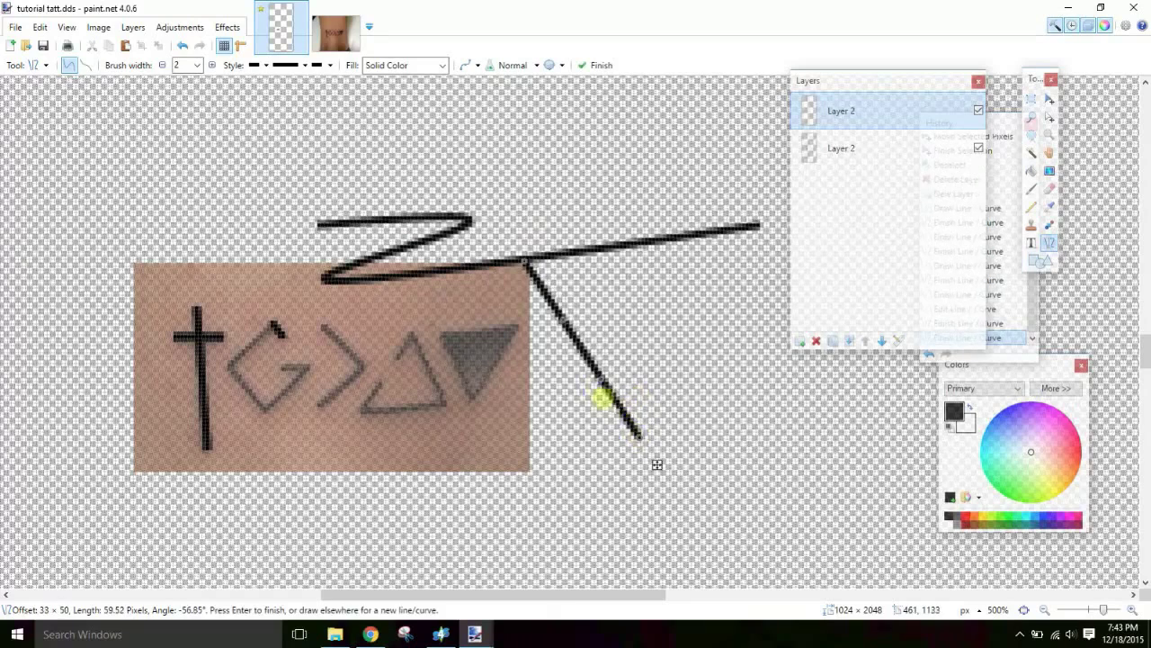
pyautogui.moveTo(603, 387); pyautogui.dragTo(723, 301)
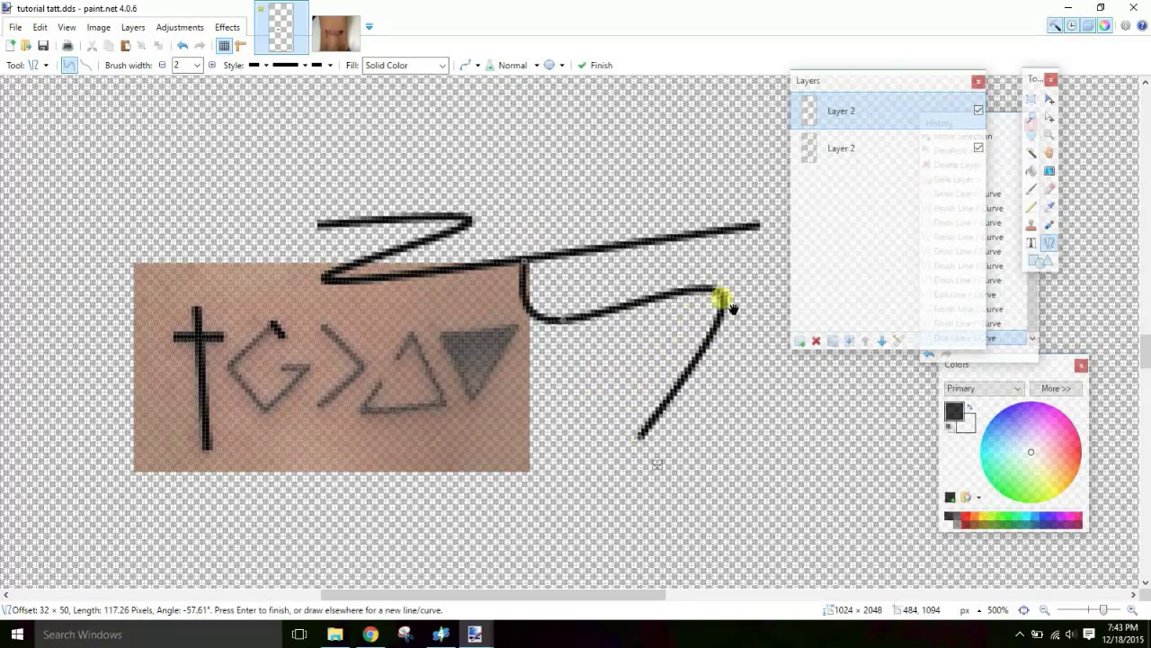
pyautogui.hotkey('ctrl', 'z')
pyautogui.hotkey('ctrl', 'z')
pyautogui.hotkey('ctrl', 'z')
pyautogui.hotkey('ctrl', 'z')
pyautogui.hotkey('ctrl', 'z')
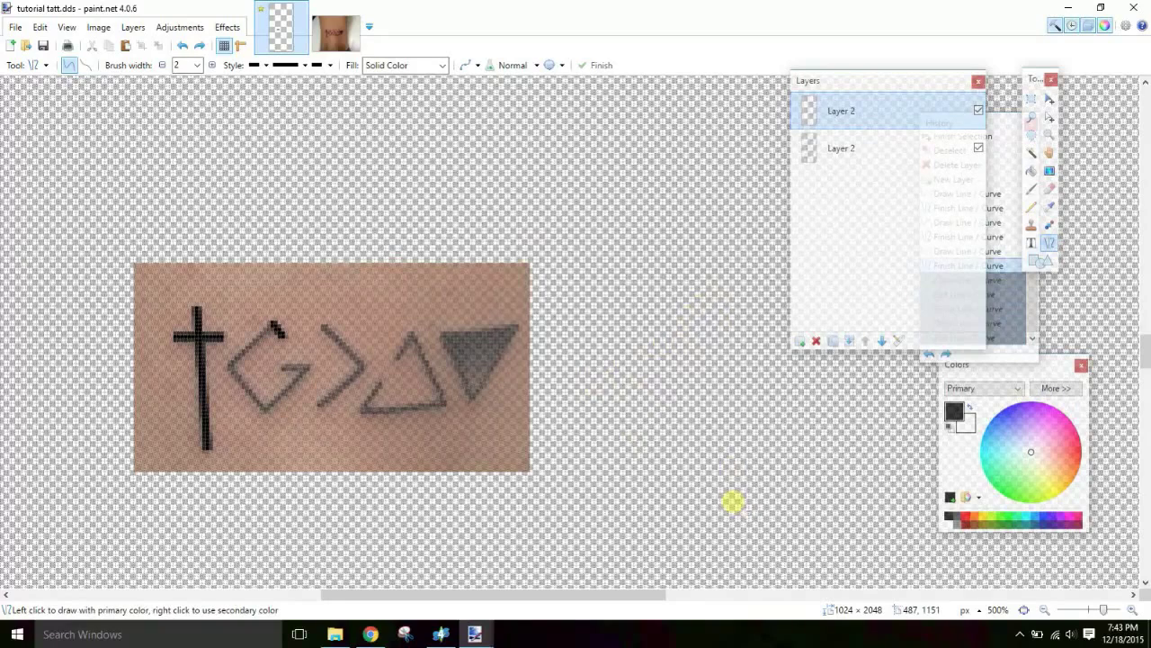
# Trace the remaining strokes of the angular G with straight lines.
pyautogui.moveTo(299, 365); pyautogui.dragTo(234, 365)
pyautogui.hotkey('ctrl', 'z')
pyautogui.moveTo(274, 326)
pyautogui.mouseDown()
pyautogui.moveTo(226, 360)
pyautogui.moveTo(262, 407)
pyautogui.moveTo(306, 367)
pyautogui.moveTo(283, 366)
pyautogui.mouseUp()
pyautogui.press('Return')
pyautogui.press('Return')
pyautogui.press('Return')
pyautogui.press('Return')
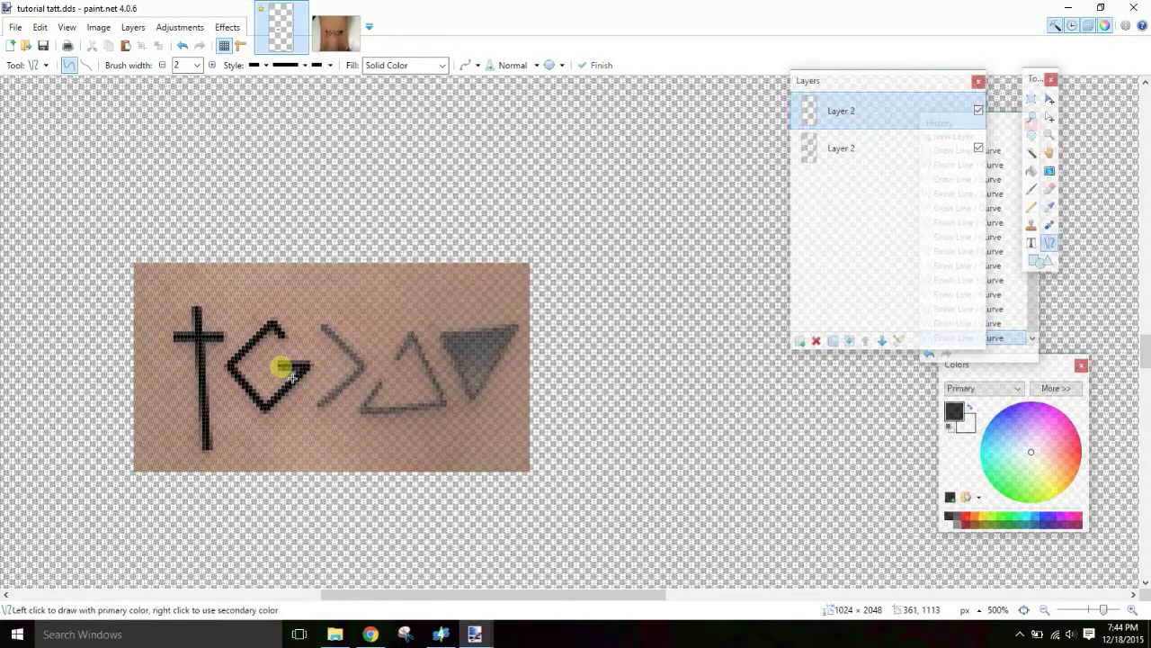
# Trace both strokes of the greater-than symbol with straight lines.
pyautogui.moveTo(324, 330)
pyautogui.mouseDown()
pyautogui.moveTo(360, 367)
pyautogui.moveTo(320, 404)
pyautogui.mouseUp()
pyautogui.press('Return')
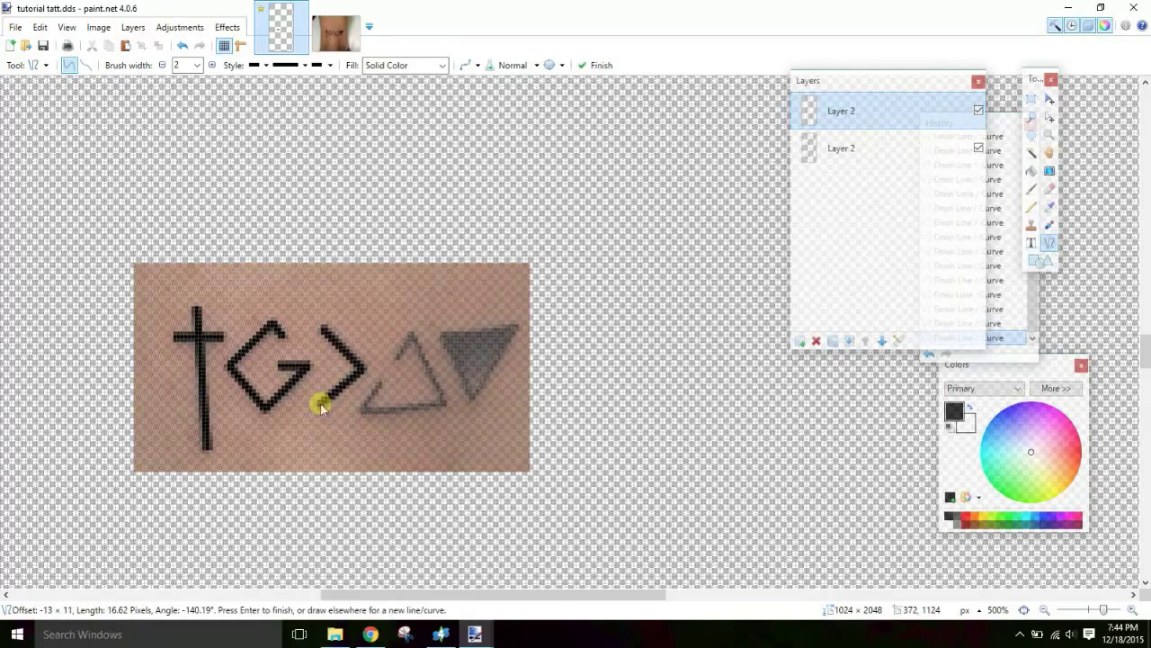
pyautogui.press('Return')
# Trace the open upright triangle and the outline of the inverted triangle with straight lines.
pyautogui.moveTo(400, 357)
pyautogui.mouseDown()
pyautogui.moveTo(414, 334)
pyautogui.moveTo(443, 403)
pyautogui.moveTo(362, 412)
pyautogui.moveTo(376, 386)
pyautogui.mouseUp()
pyautogui.press('Return')
pyautogui.press('Return')
pyautogui.press('Return')
pyautogui.press('Return')
pyautogui.moveTo(455, 343)
pyautogui.mouseDown()
pyautogui.moveTo(514, 326)
pyautogui.moveTo(470, 404)
pyautogui.moveTo(450, 345)
pyautogui.mouseUp()
pyautogui.press('Return')
pyautogui.press('Return')
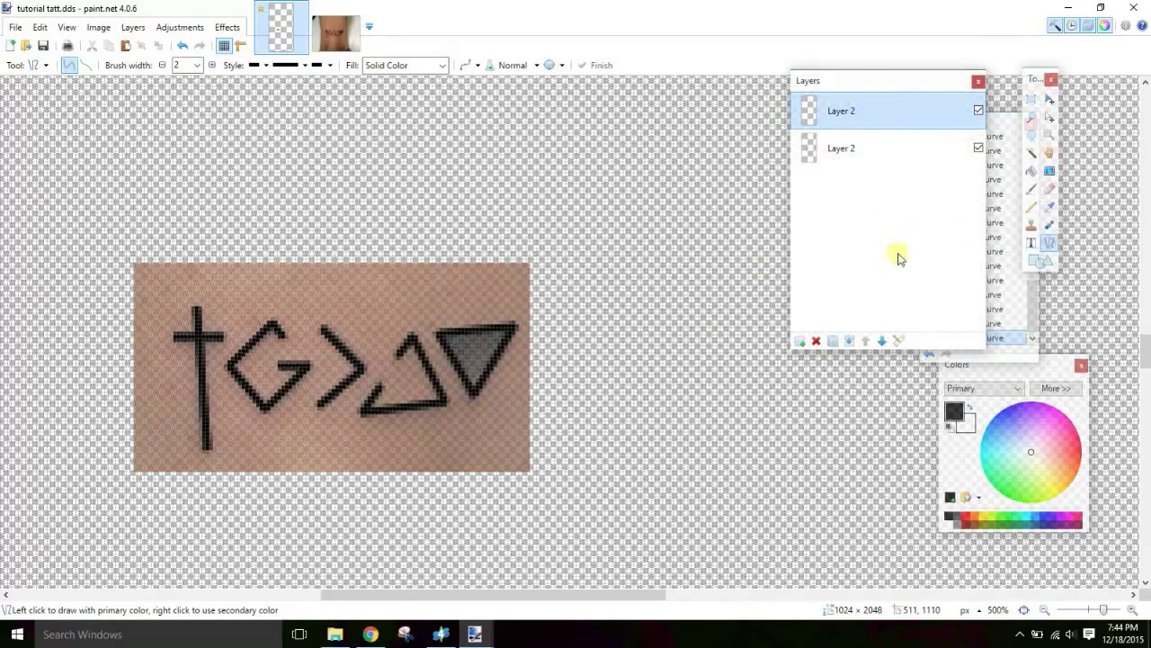
# Hide the photo layer beneath the traced lines and save the texture flattened.
pyautogui.click(964, 149)
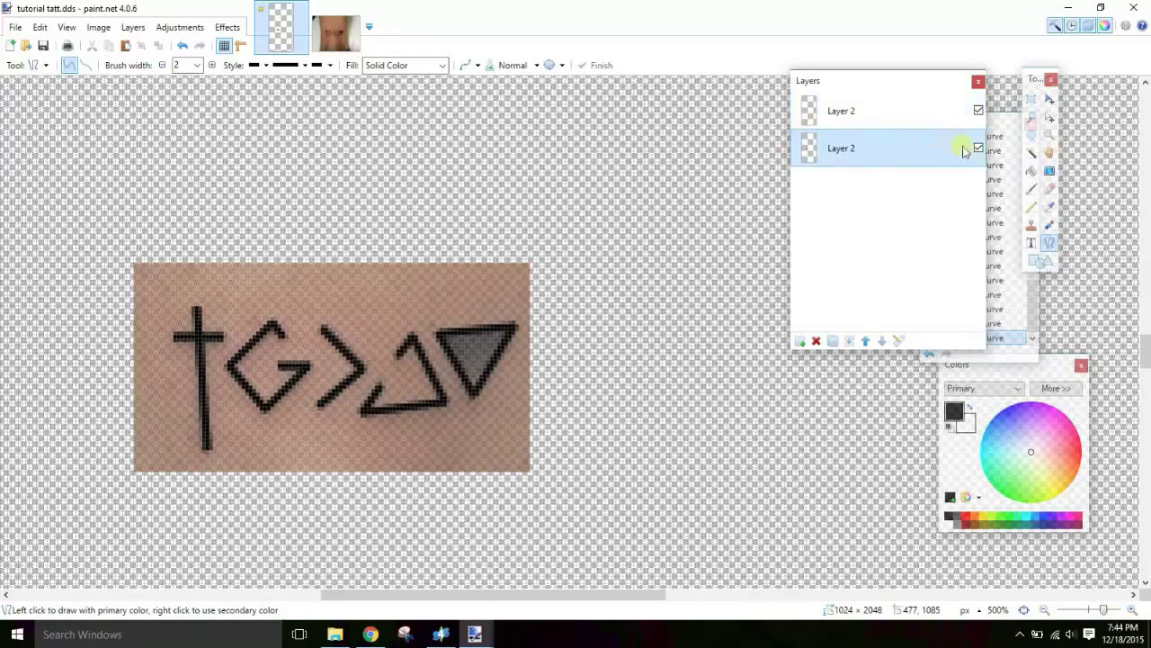
pyautogui.click(978, 149)
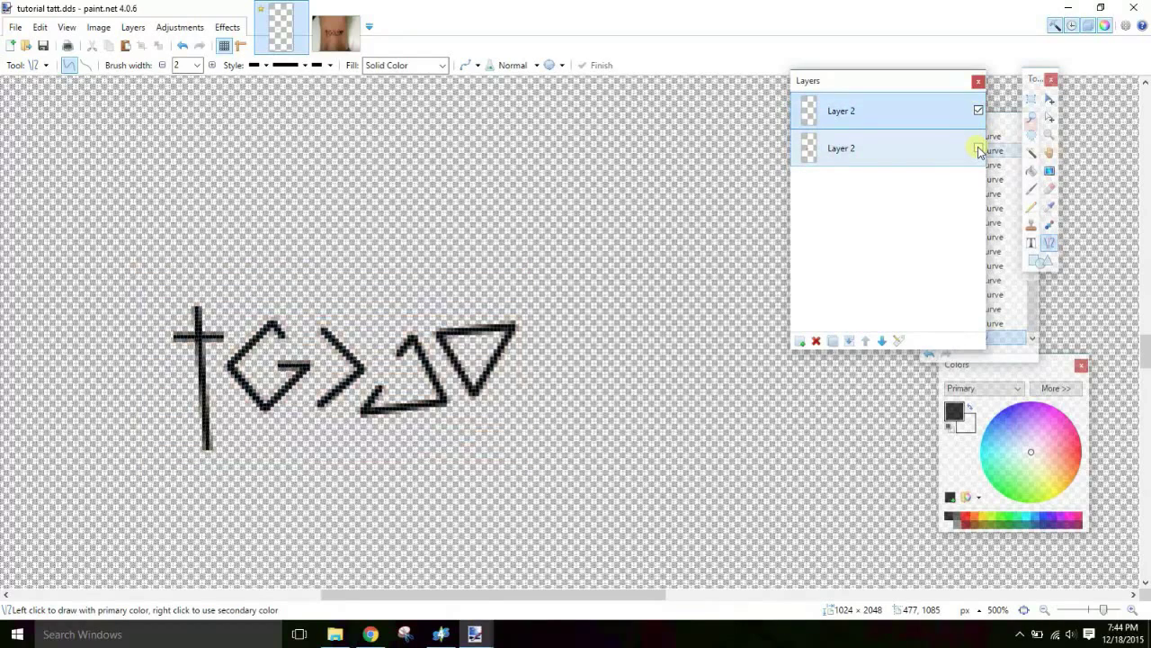
pyautogui.hotkey('ctrl', 's')
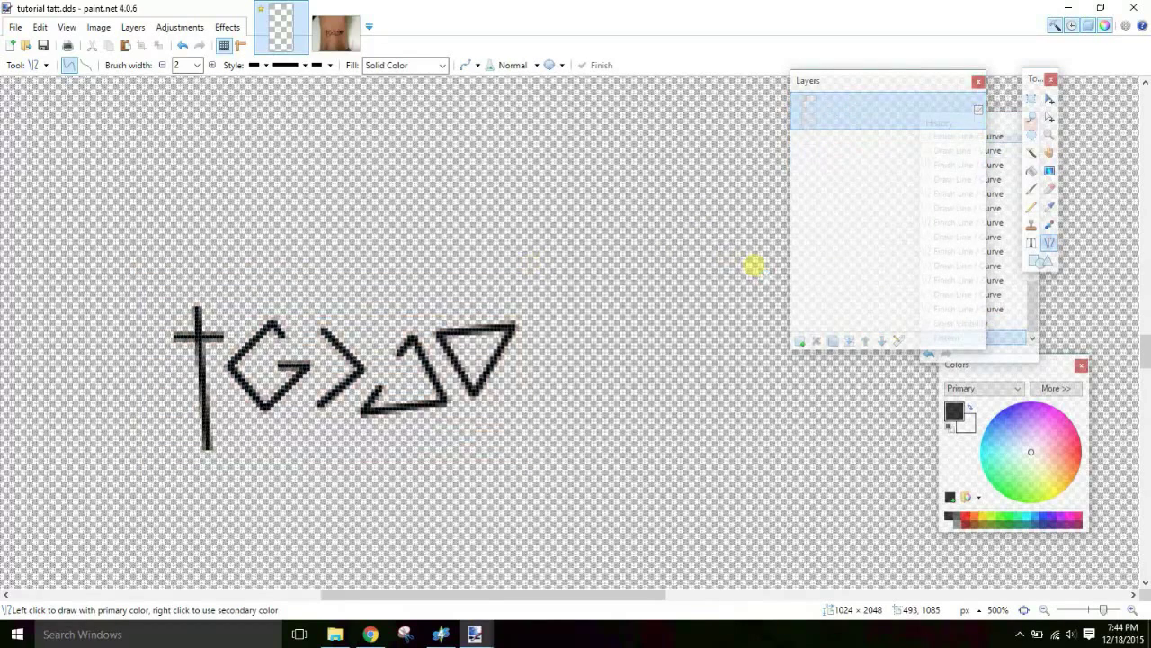
# Switch to Sims 4 Studio, import the traced tutorial tatt texture from the Desktop and inspect it on the upper back.
pyautogui.click(447, 638)
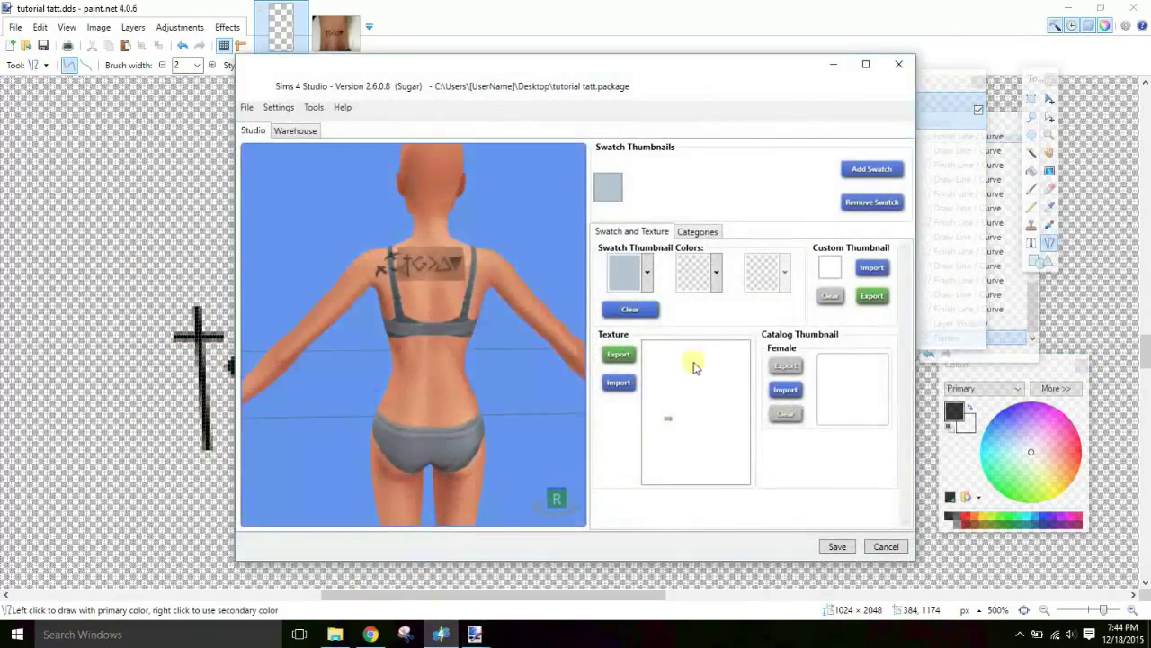
pyautogui.click(619, 381)
pyautogui.moveTo(779, 205); pyautogui.dragTo(779, 270)
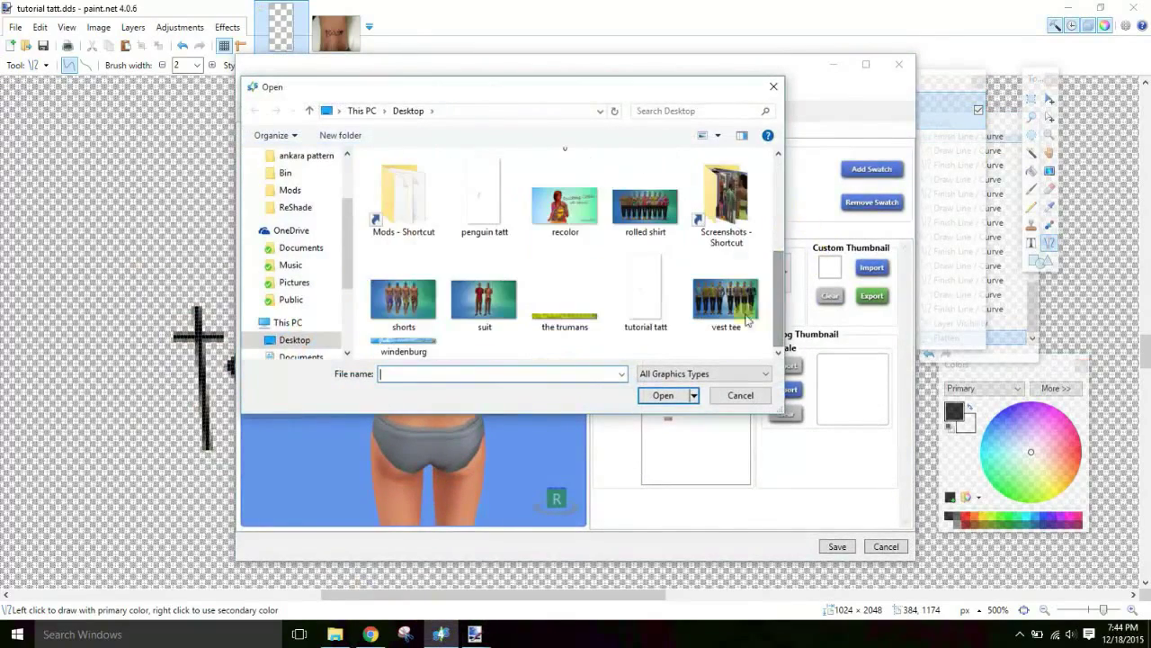
pyautogui.doubleClick(643, 306)
pyautogui.moveTo(545, 345)
pyautogui.mouseDown()
pyautogui.moveTo(531, 352)
pyautogui.moveTo(539, 334)
pyautogui.moveTo(527, 349)
pyautogui.moveTo(537, 342)
pyautogui.mouseUp()
pyautogui.scroll(-3, 537, 342)
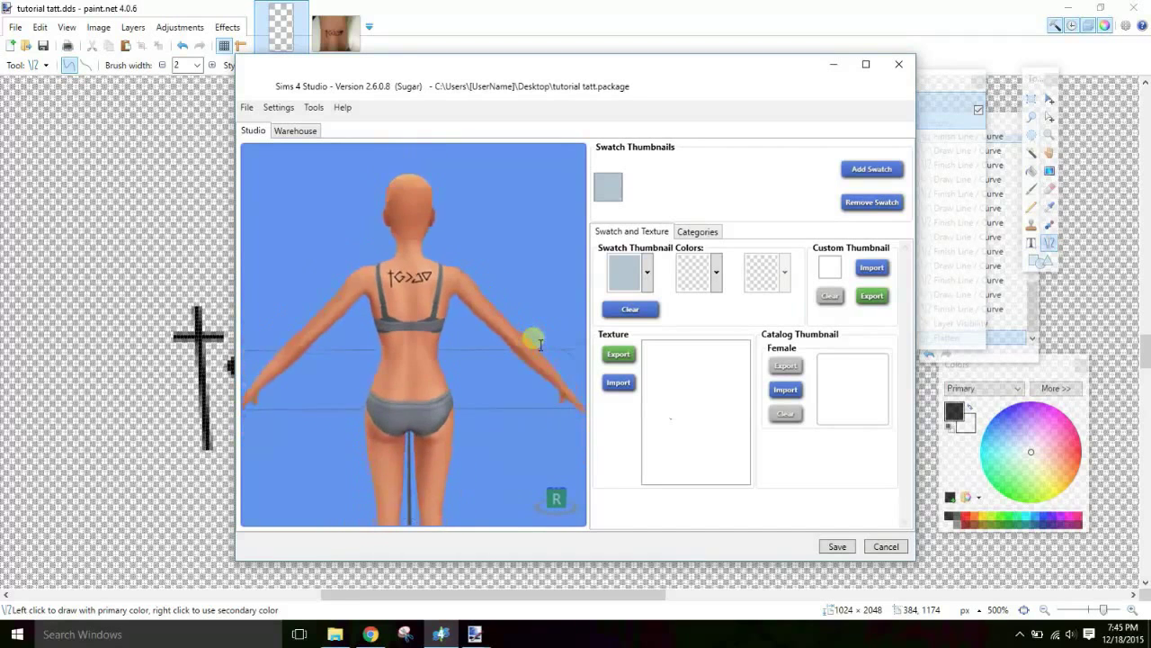
pyautogui.scroll(5, 539, 344)
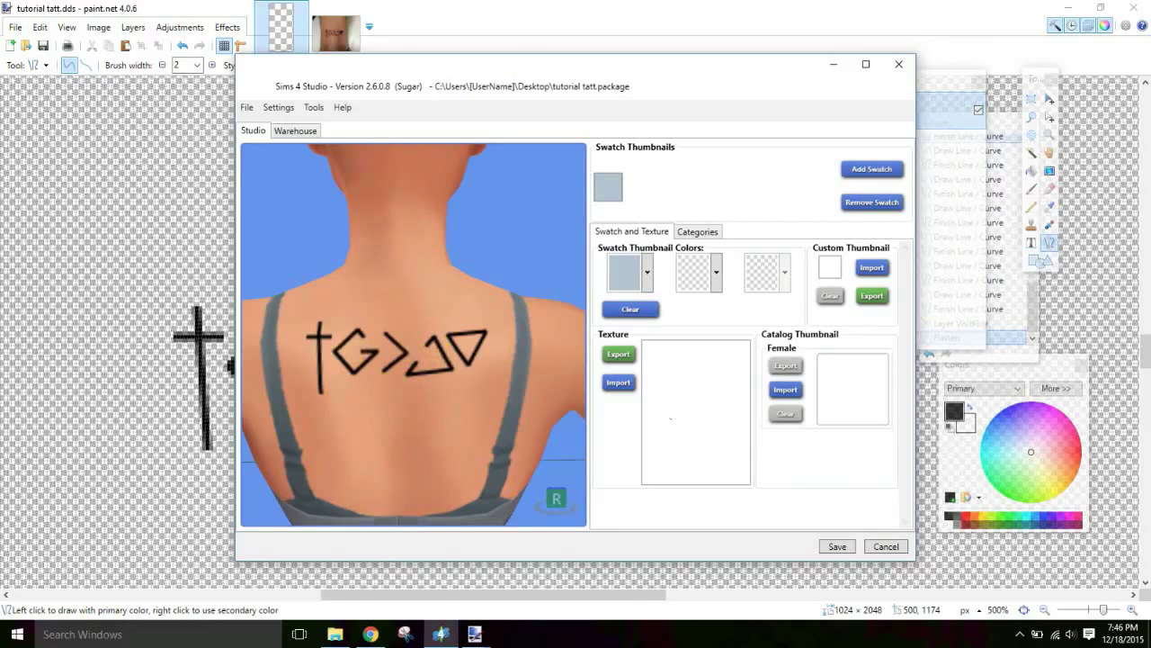
# Return to paint.net, set the Background layer's opacity to 165 and save the texture.
pyautogui.click(833, 65)
pyautogui.click(897, 340)
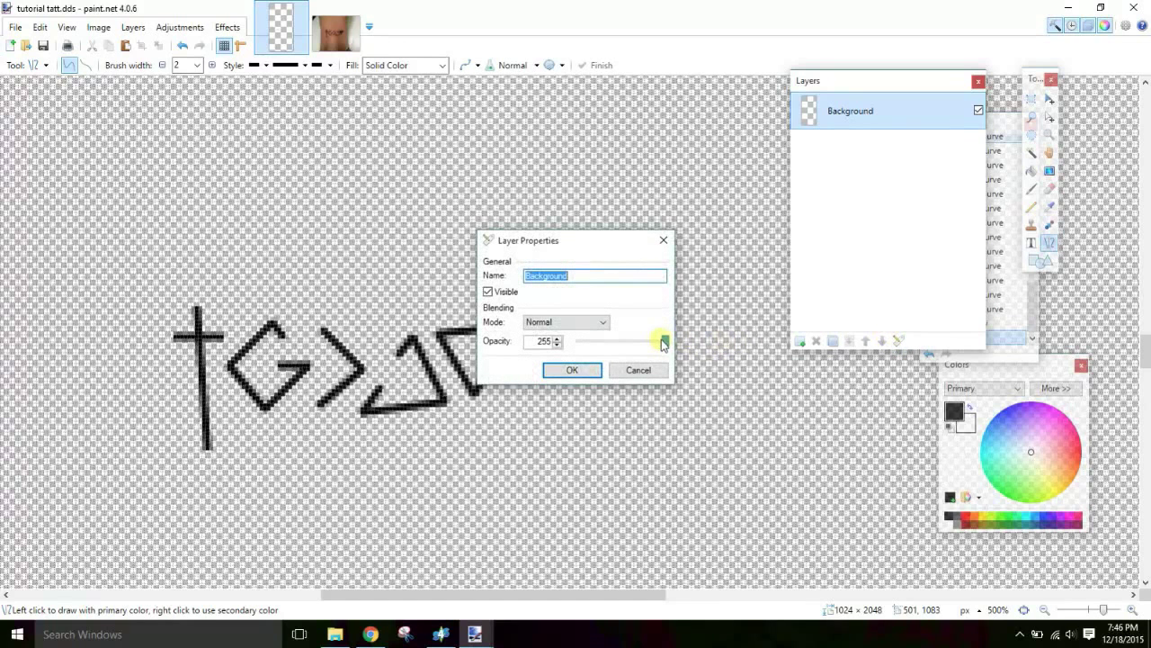
pyautogui.moveTo(664, 344); pyautogui.dragTo(635, 347)
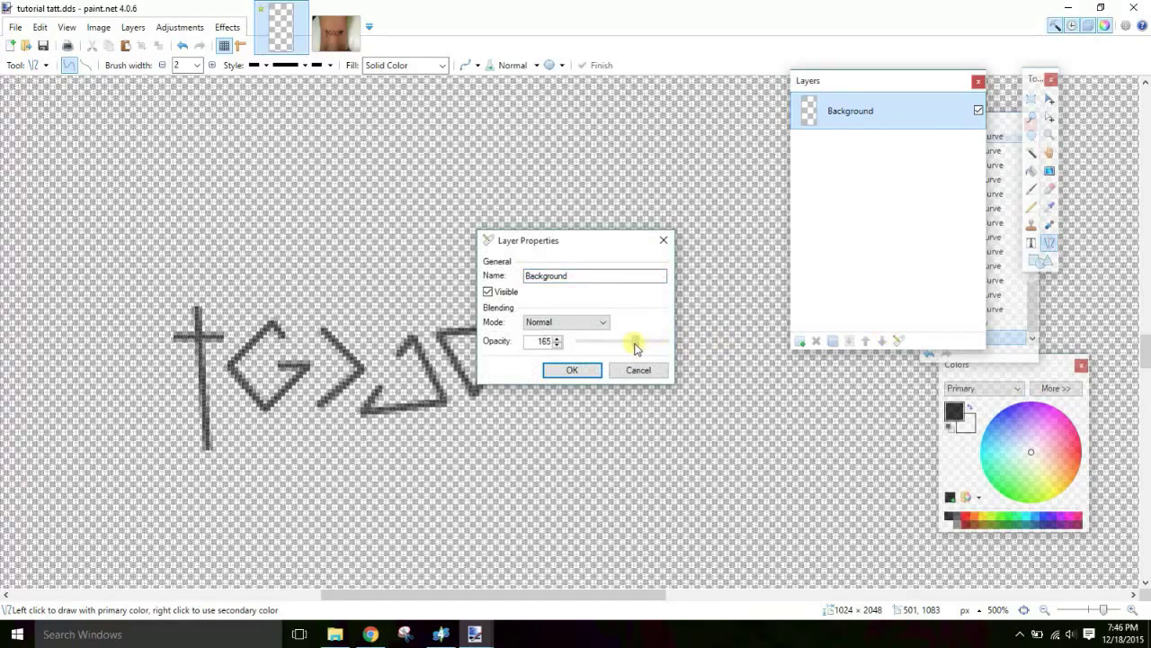
pyautogui.click(573, 370)
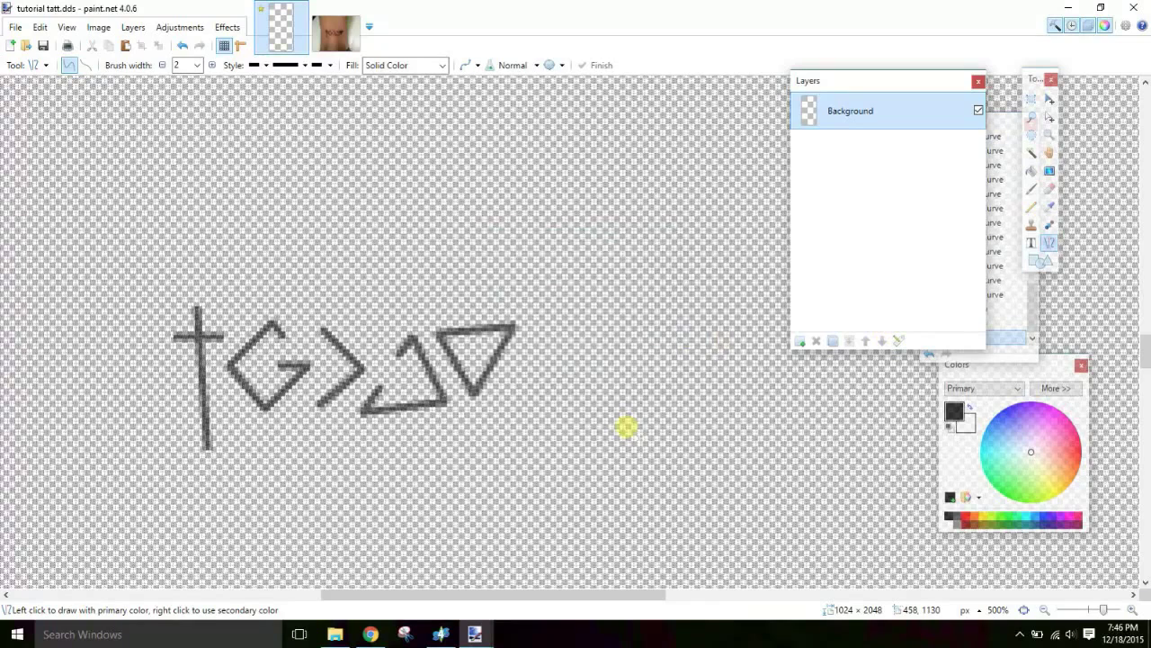
pyautogui.hotkey('ctrl', 's')
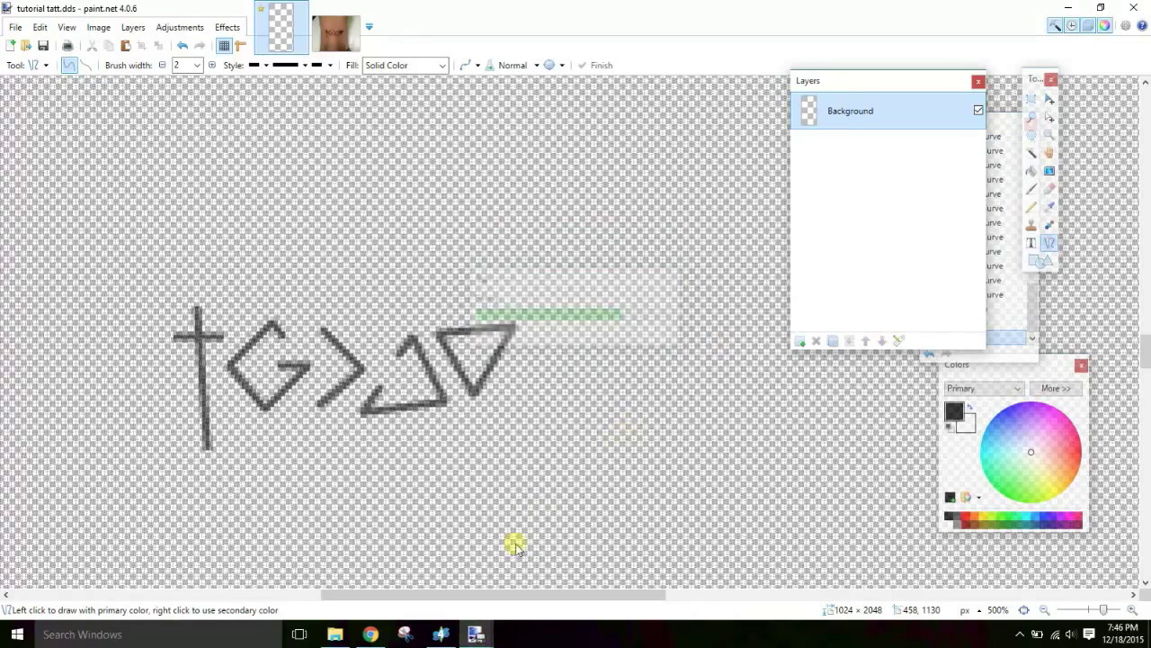
# Switch to Sims 4 Studio and reimport tutorial tatt from the Desktop to check the faded lines on the back.
pyautogui.click(441, 634)
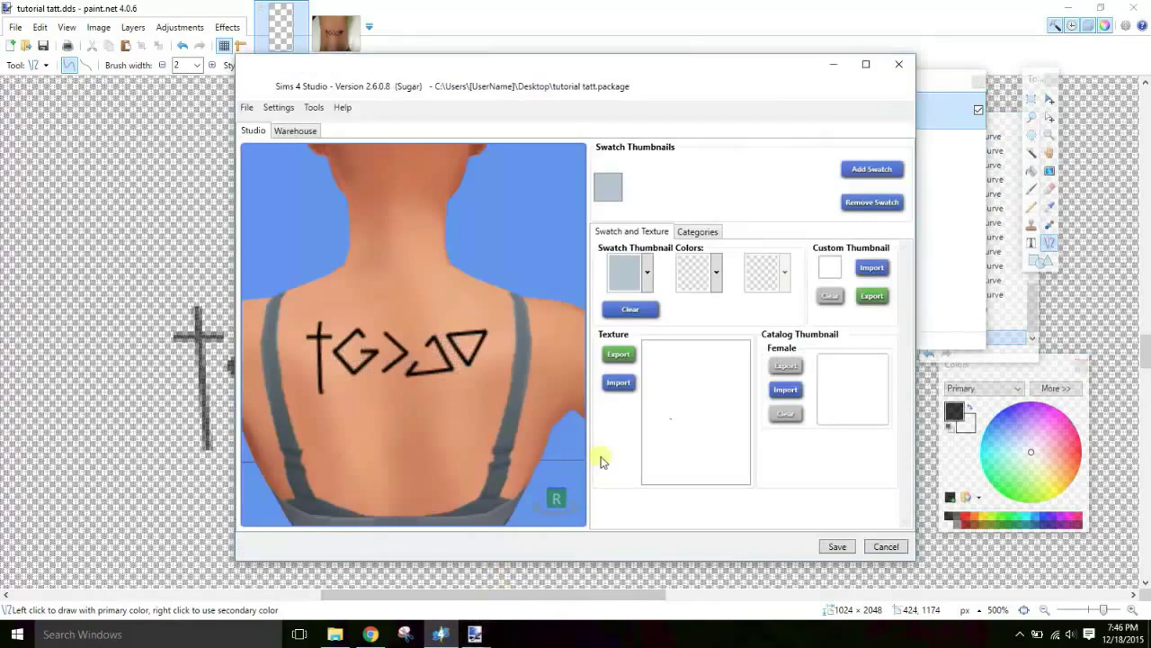
pyautogui.click(618, 383)
pyautogui.moveTo(776, 210); pyautogui.dragTo(779, 317)
pyautogui.doubleClick(645, 293)
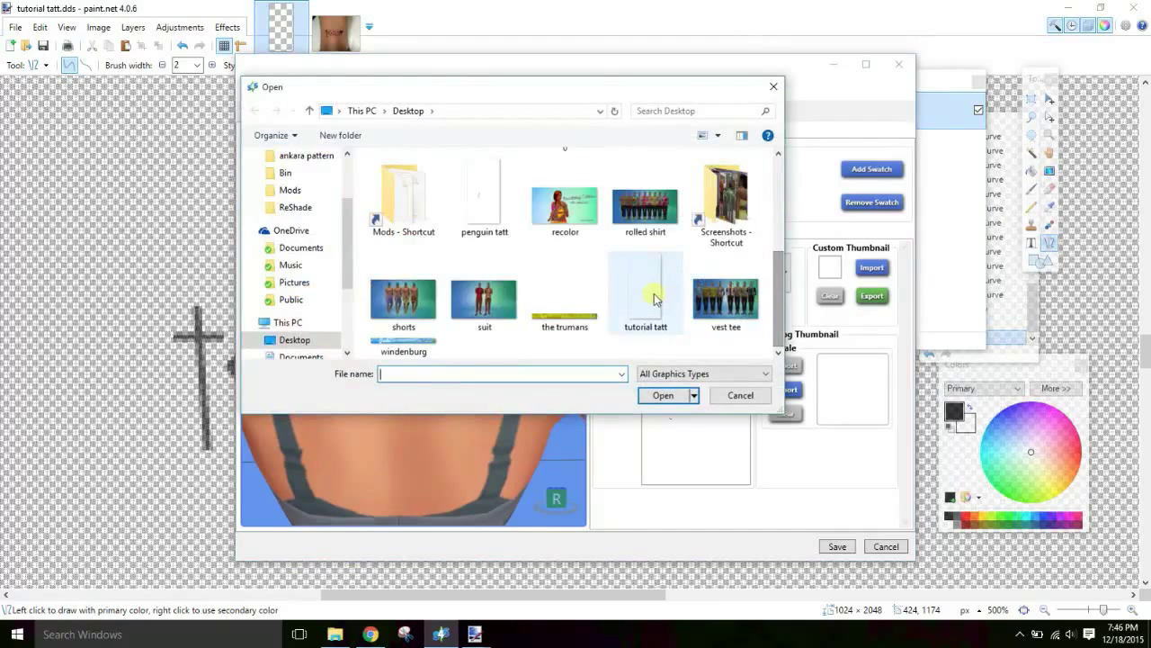
pyautogui.moveTo(461, 397); pyautogui.dragTo(467, 393)
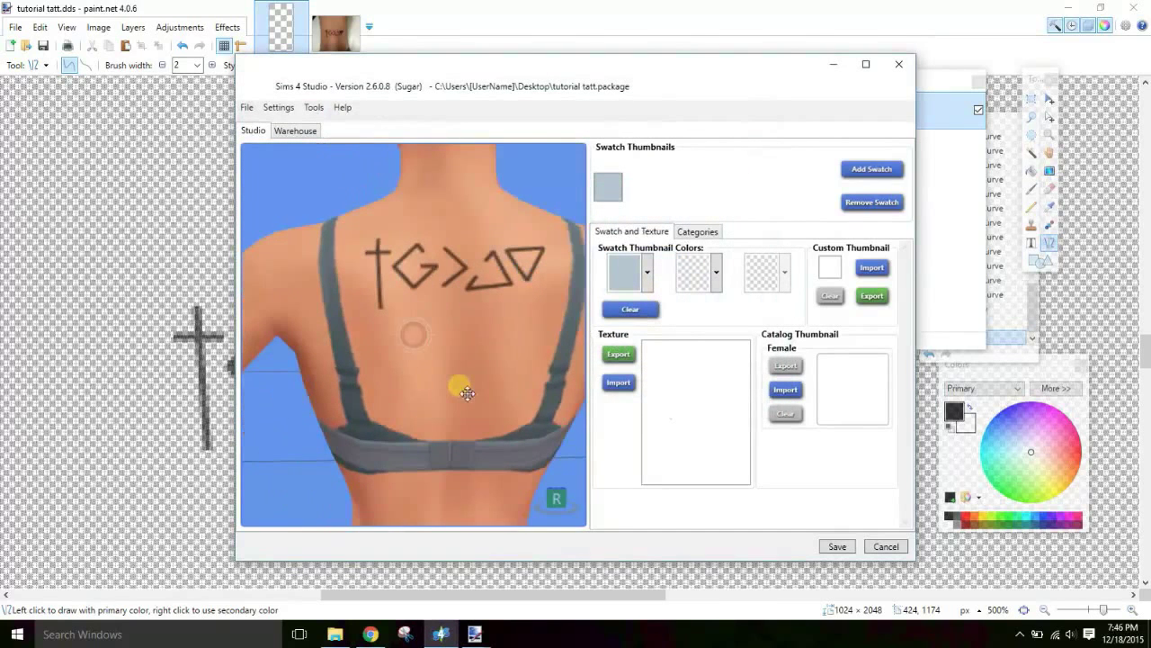
# Return to paint.net, undo the opacity change, set the Background layer's opacity to 195 and save the texture.
pyautogui.click(774, 20)
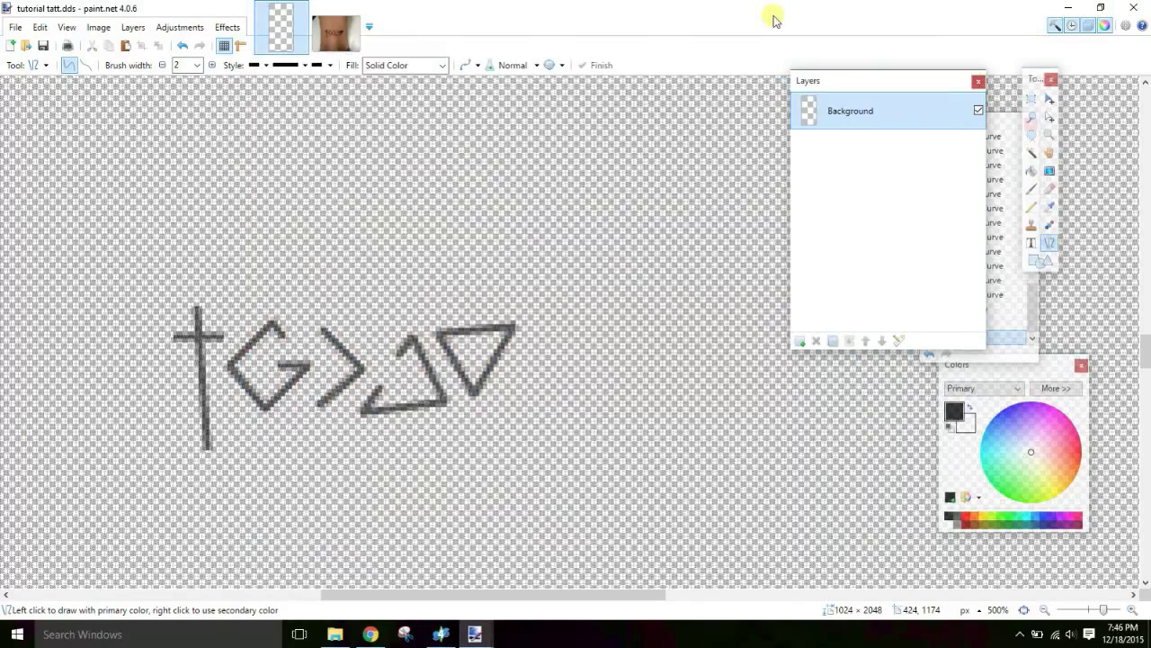
pyautogui.press('Return')
pyautogui.click(902, 340)
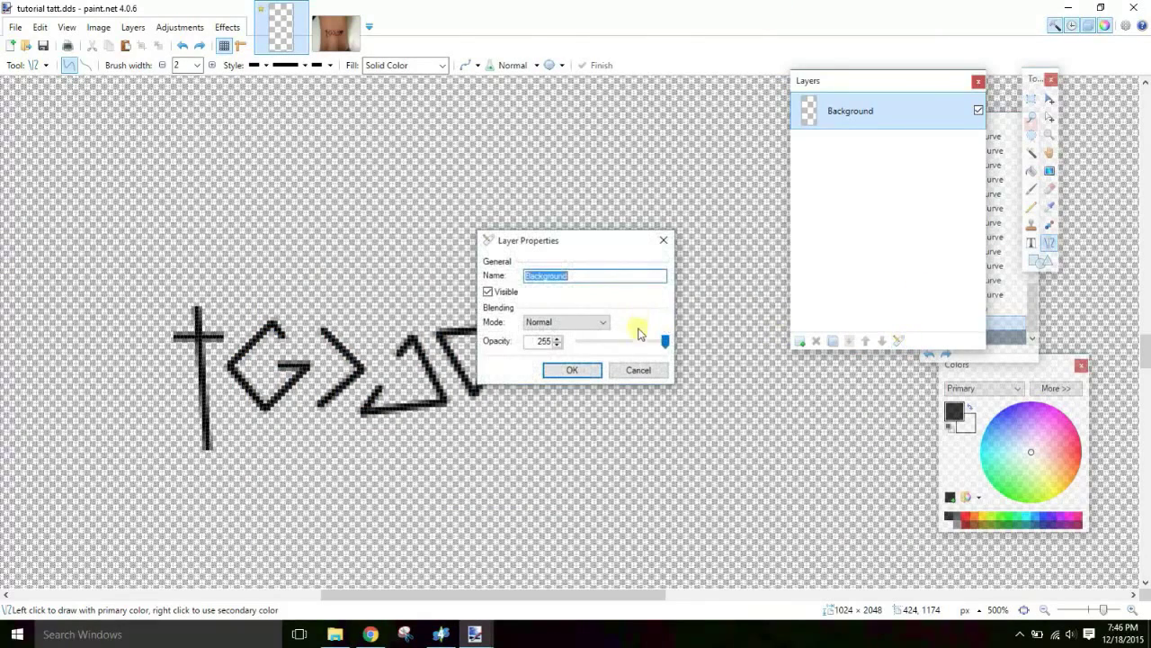
pyautogui.moveTo(667, 342); pyautogui.dragTo(644, 345)
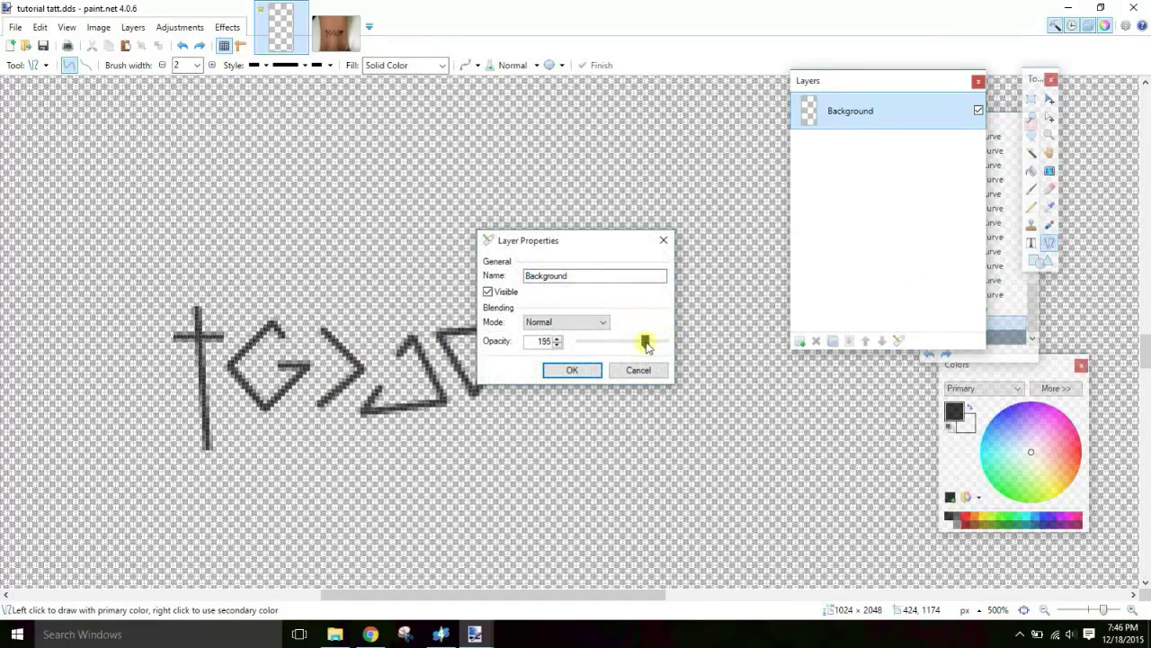
pyautogui.click(596, 371)
pyautogui.hotkey('ctrl', 's')
# Switch to Sims 4 Studio, import the updated tutorial tatt texture from the Desktop and save the package.
pyautogui.click(444, 635)
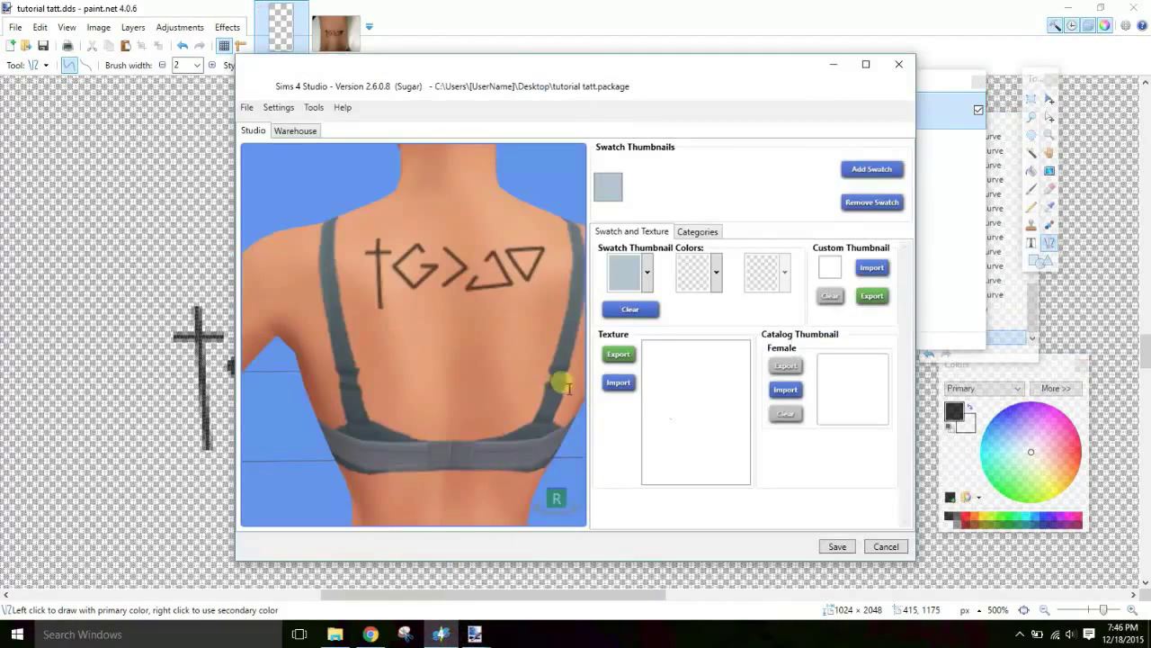
pyautogui.click(618, 384)
pyautogui.scroll(-5, 764, 261)
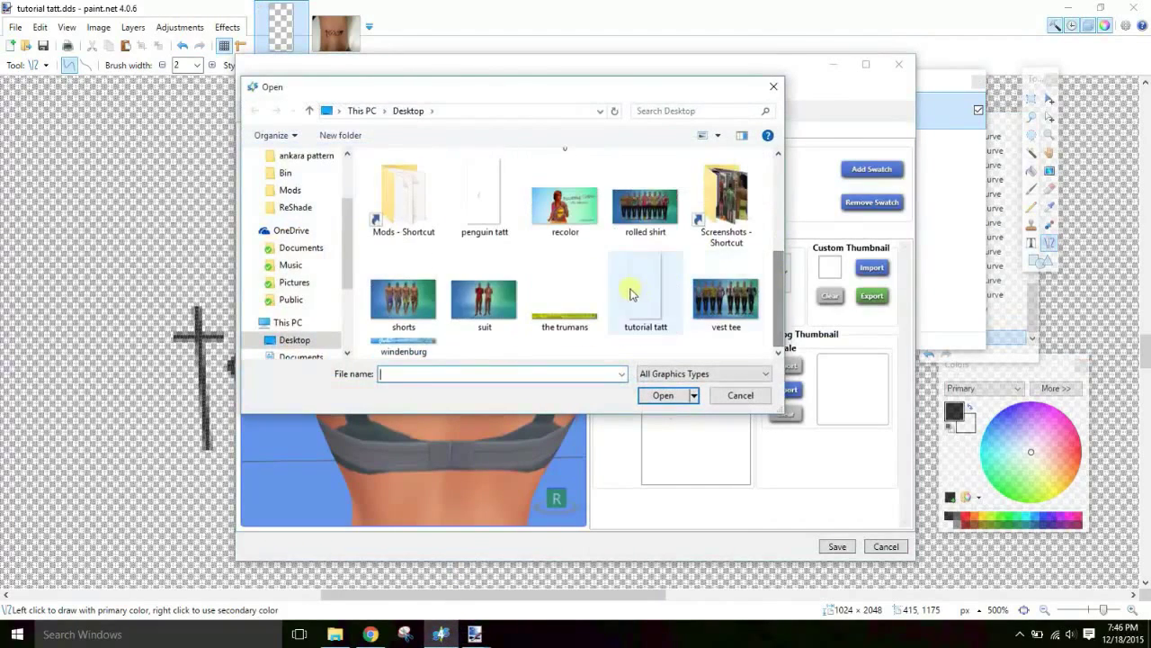
pyautogui.doubleClick(634, 293)
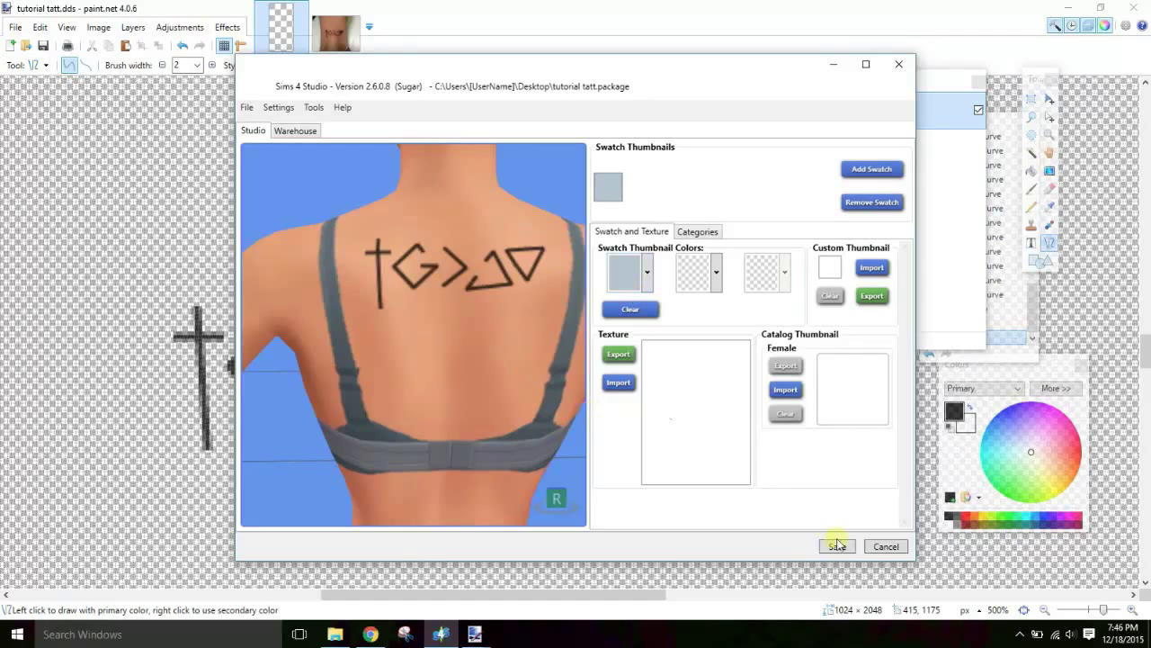
pyautogui.click(837, 546)
pyautogui.click(614, 361)
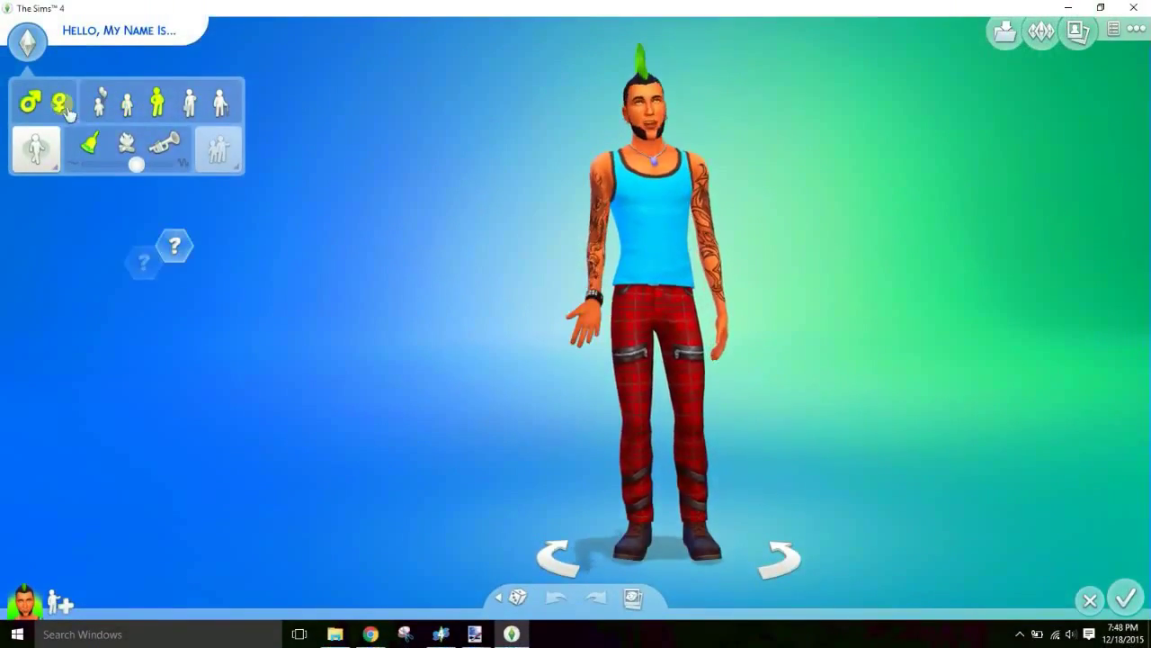
# Change the Sim to female and apply the custom upper-back tattoo from the Tattoos catalog.
pyautogui.click(65, 106)
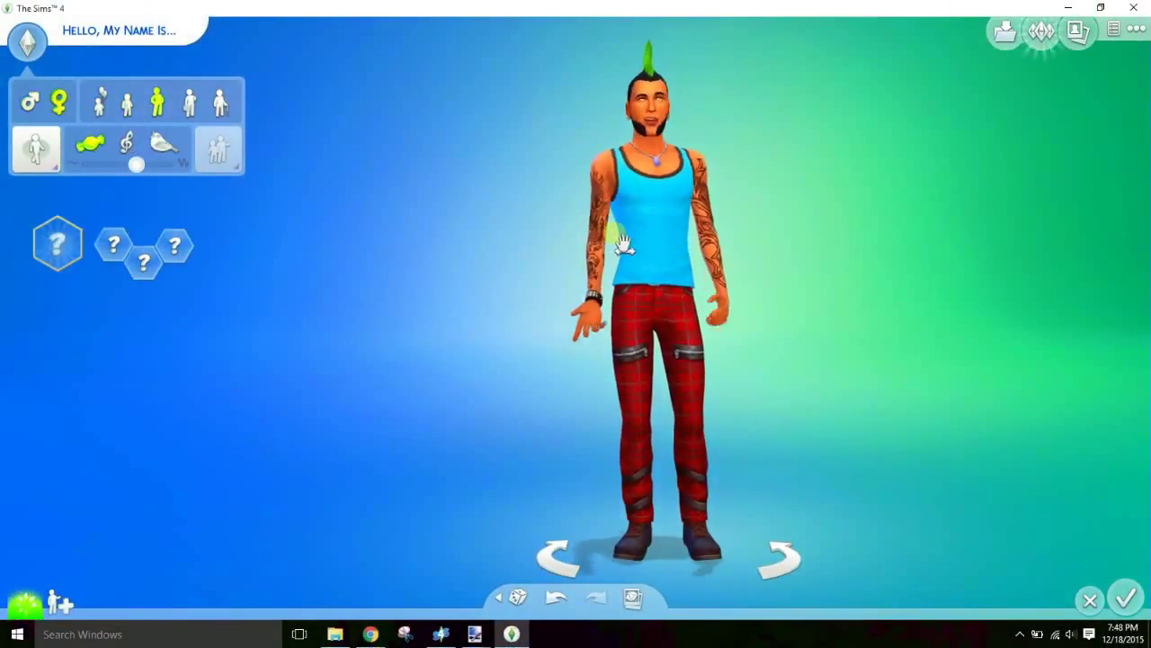
pyautogui.click(769, 235)
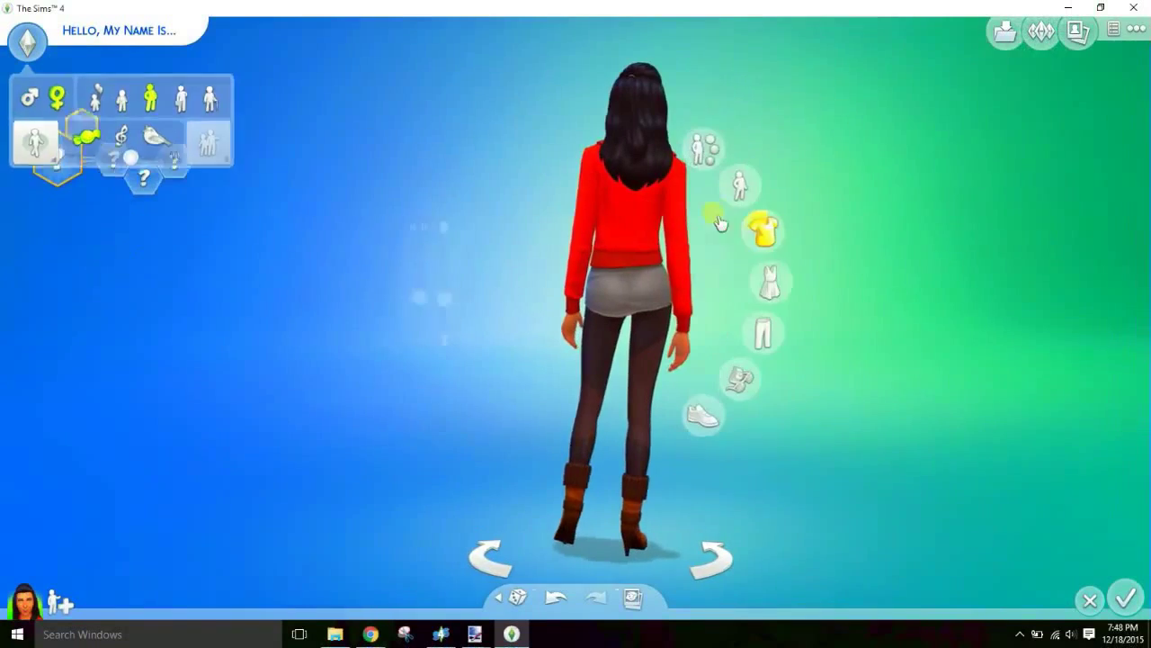
pyautogui.click(623, 137)
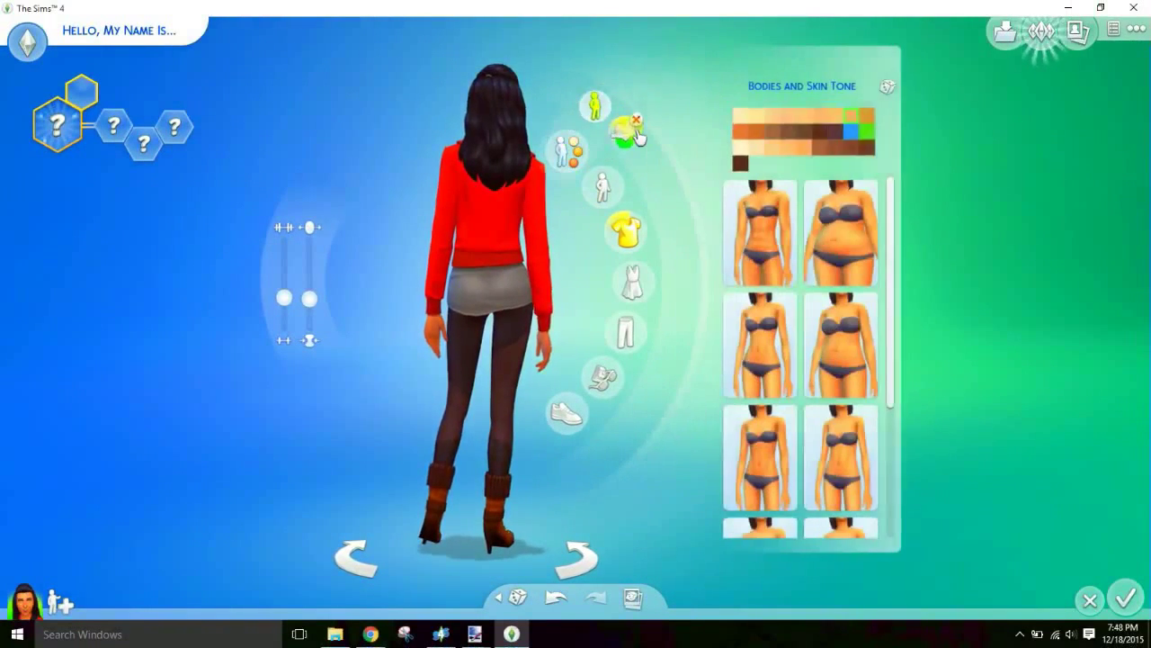
pyautogui.click(630, 135)
pyautogui.moveTo(902, 228); pyautogui.dragTo(902, 508)
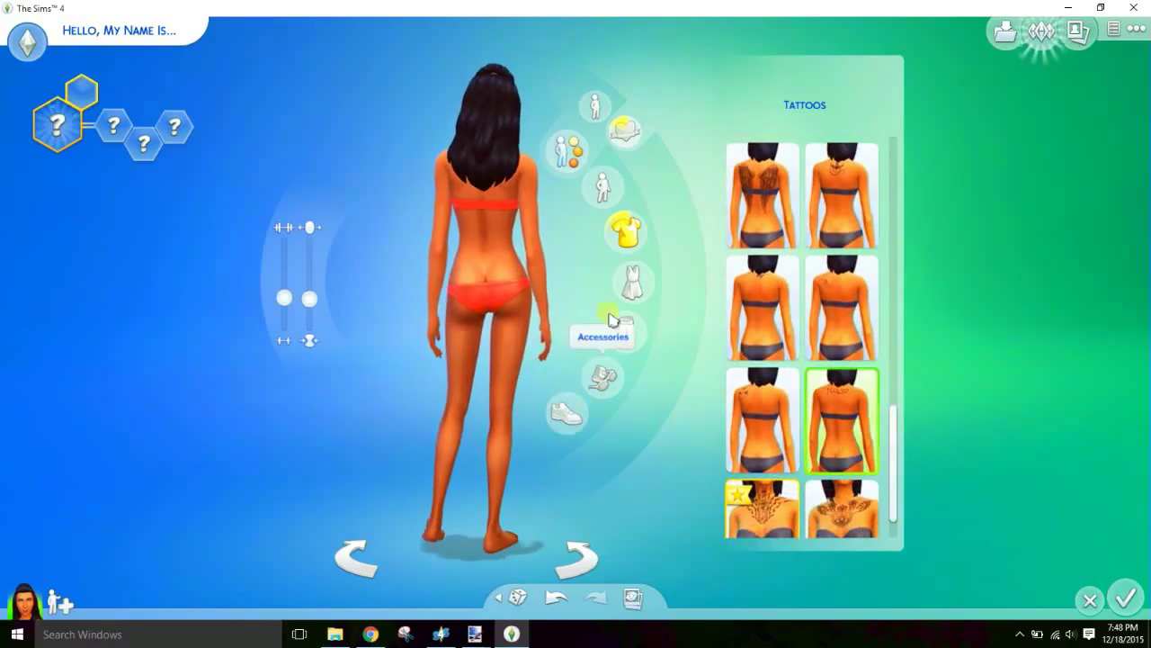
# Remove the female Sim's hairstyle and outfit to leave her back bare.
pyautogui.click(674, 206)
pyautogui.click(681, 230)
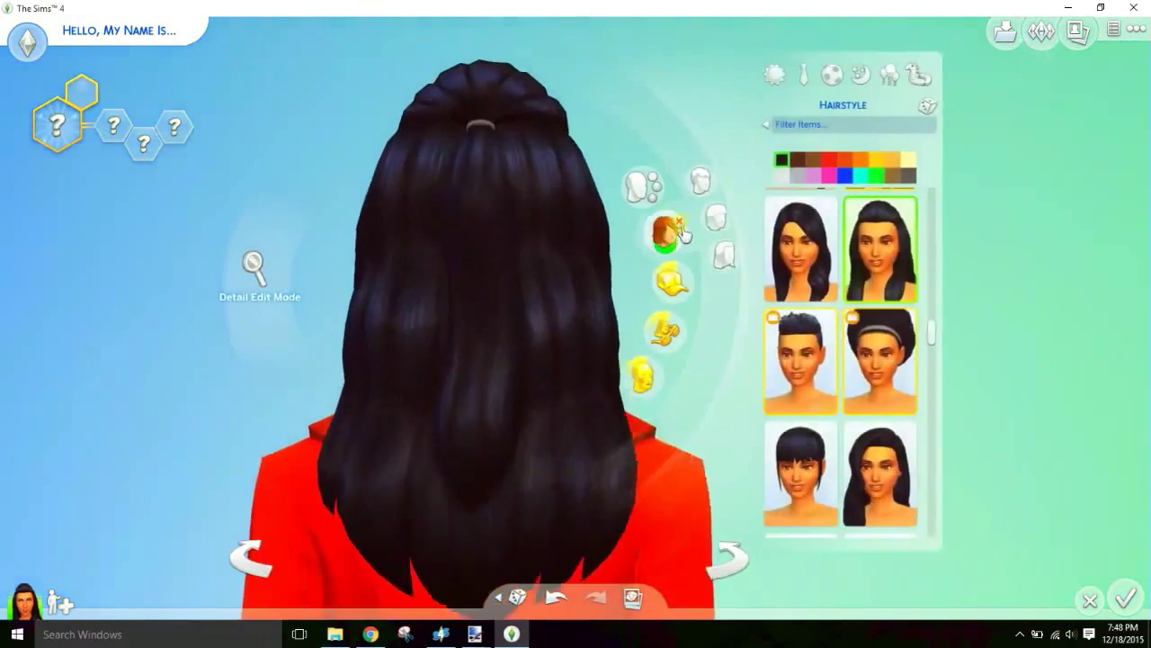
pyautogui.click(695, 232)
pyautogui.click(684, 550)
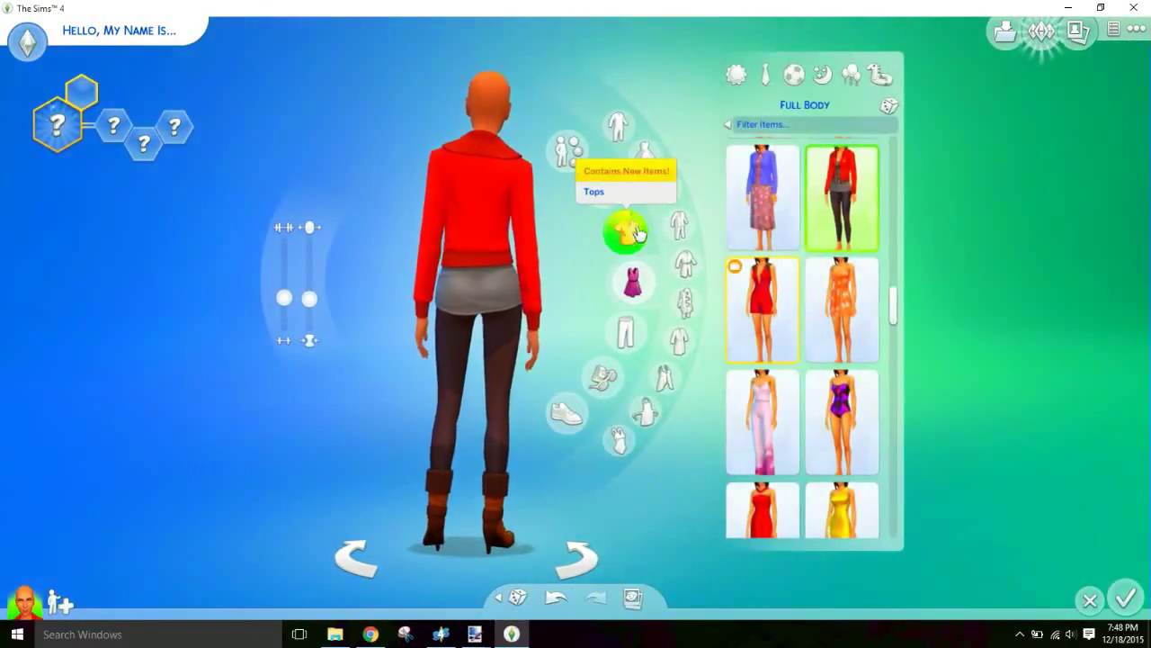
pyautogui.click(637, 233)
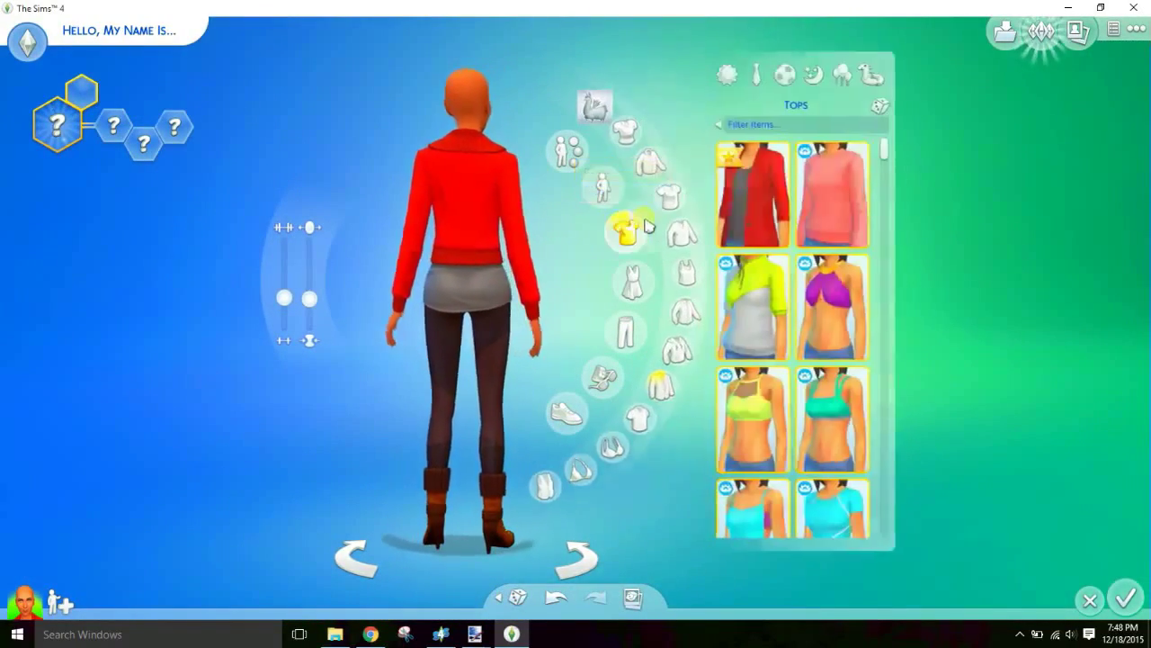
pyautogui.moveTo(650, 284)
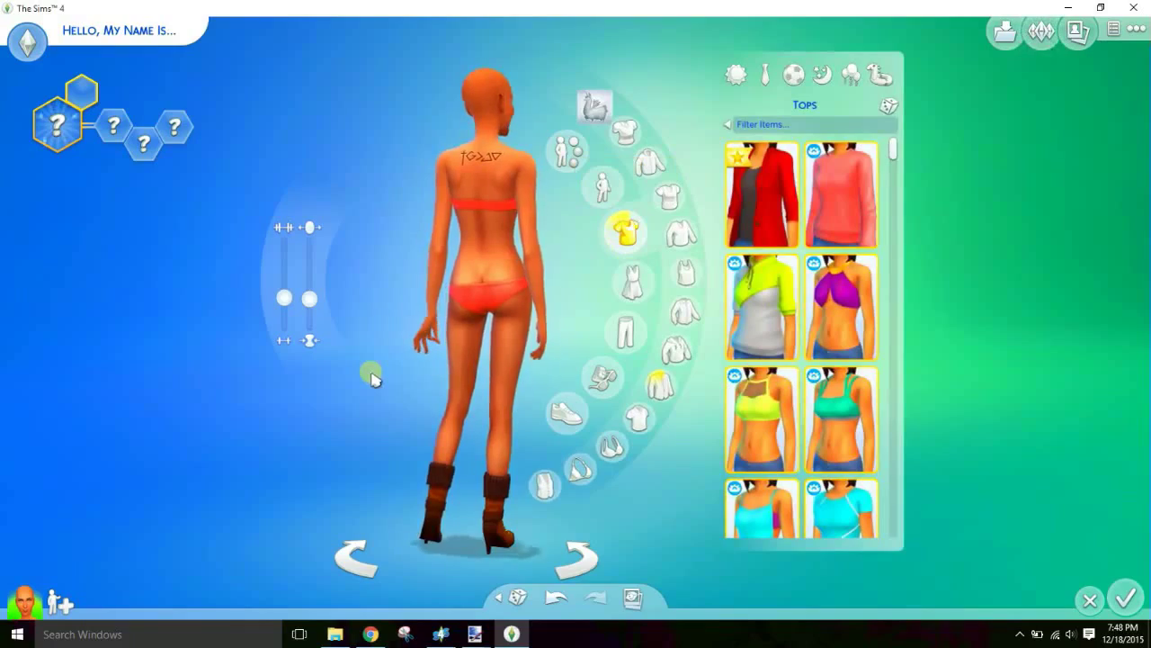
# Examine the symbol tattoo up close on the female Sim's upper back.
pyautogui.scroll(3, 372, 378)
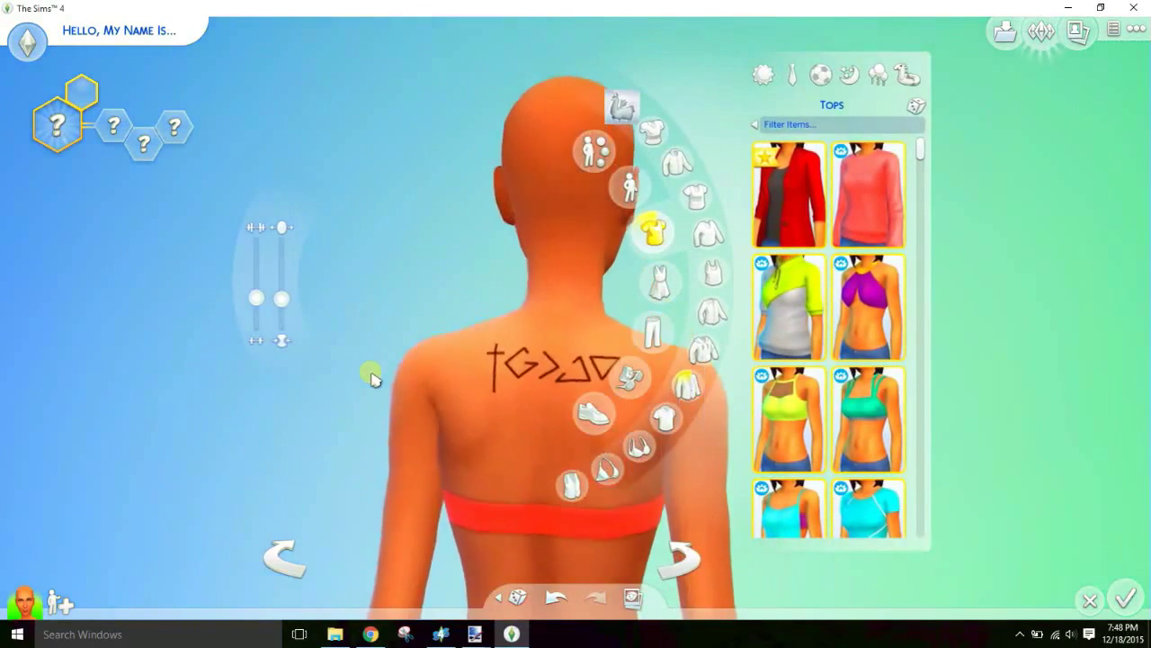
pyautogui.click(290, 456)
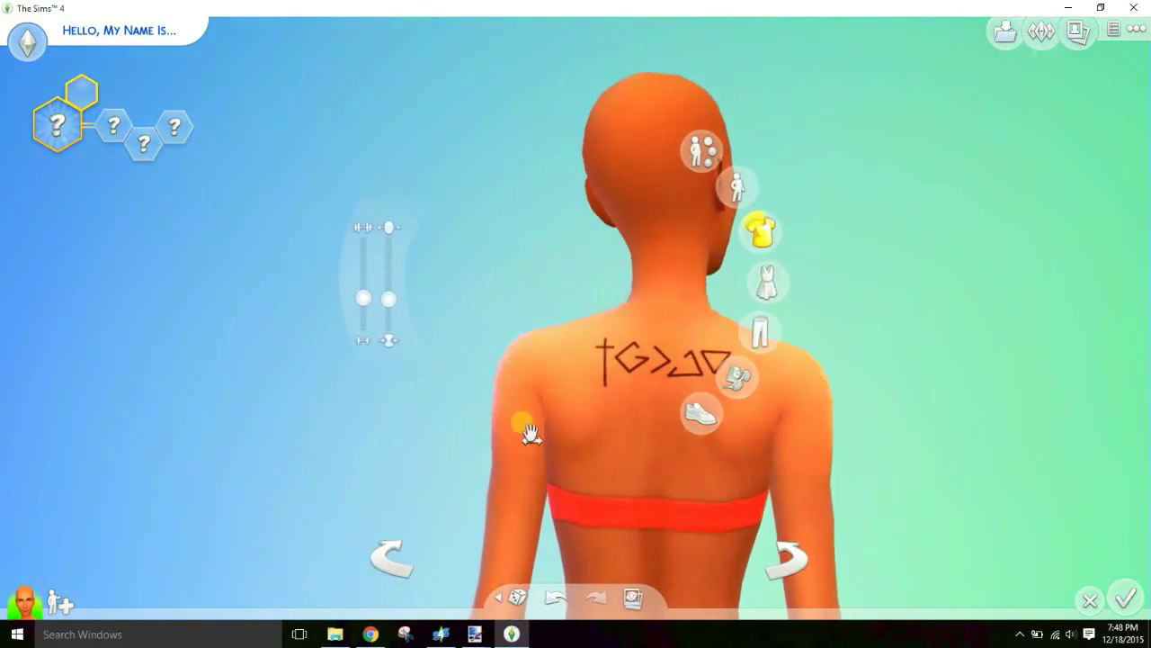
pyautogui.click(570, 367)
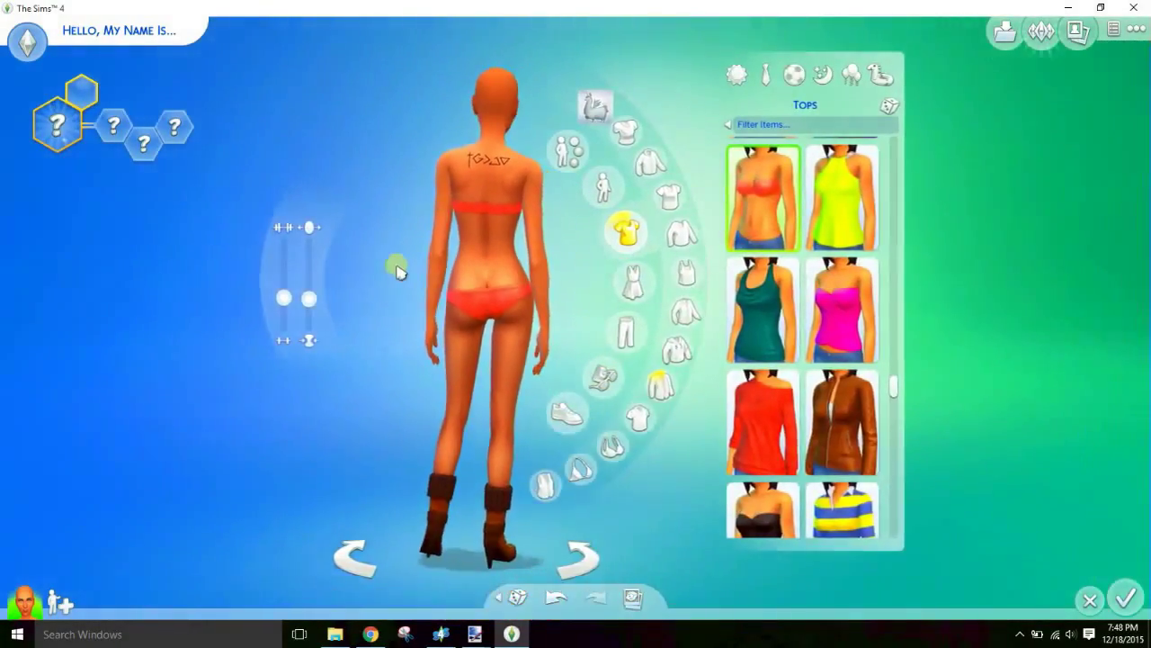
pyautogui.scroll(3, 399, 270)
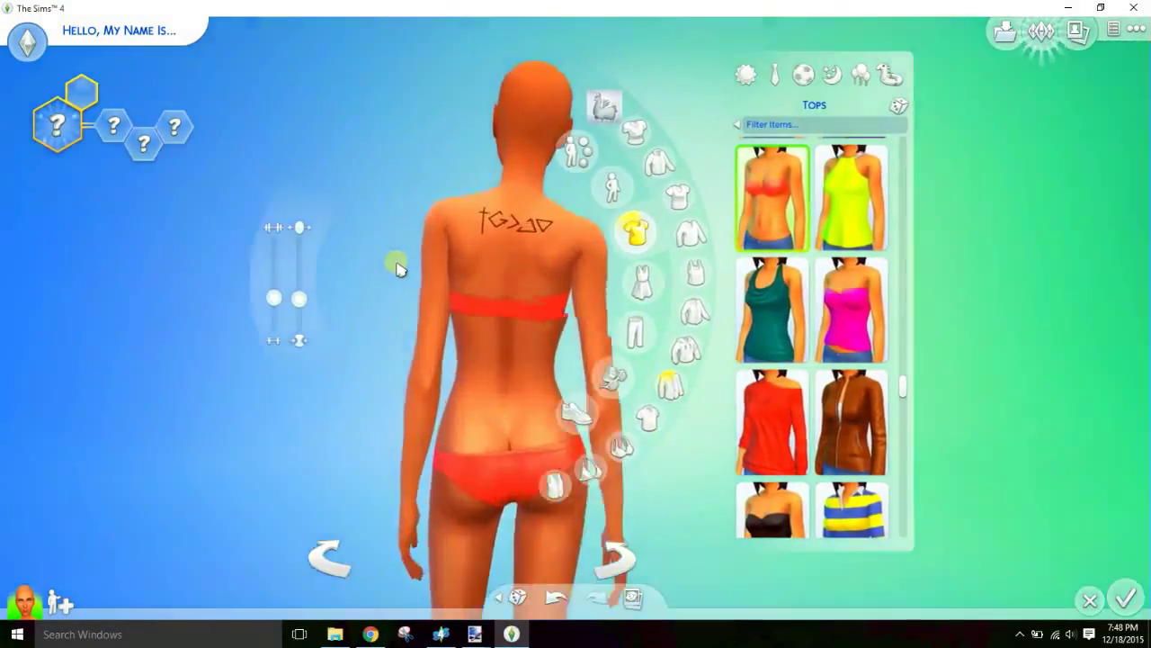
pyautogui.moveTo(399, 270); pyautogui.dragTo(230, 438)
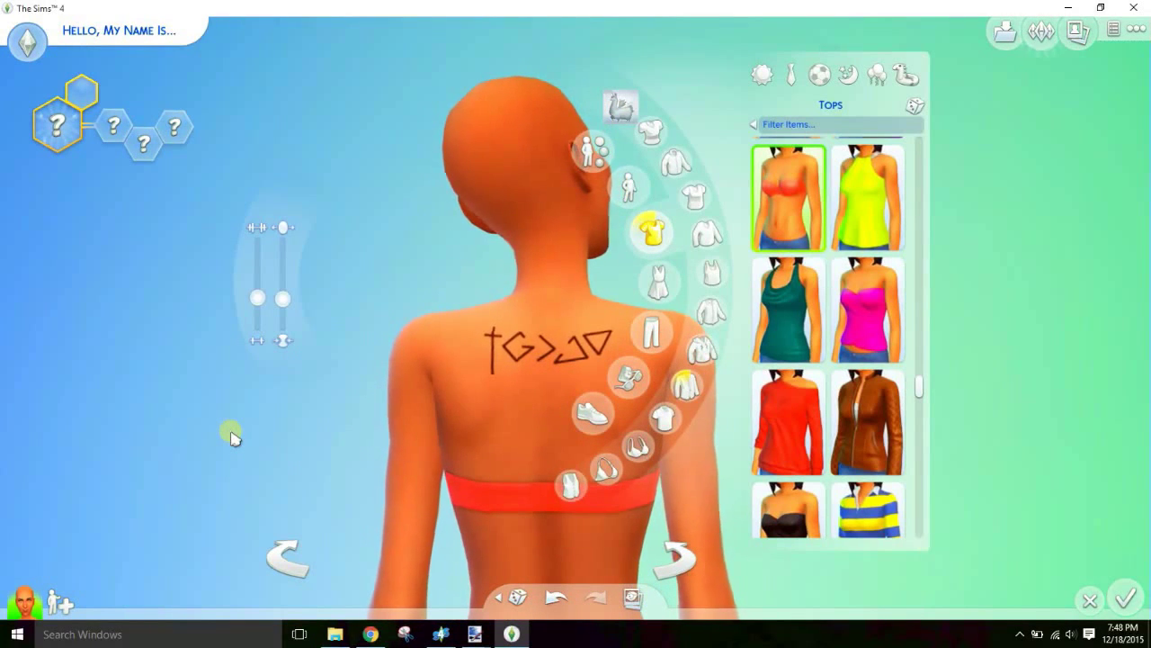
# Switch to Chrome and look through the minimal tattoos image results and related line tattoos, including the world map designs.
pyautogui.click(367, 635)
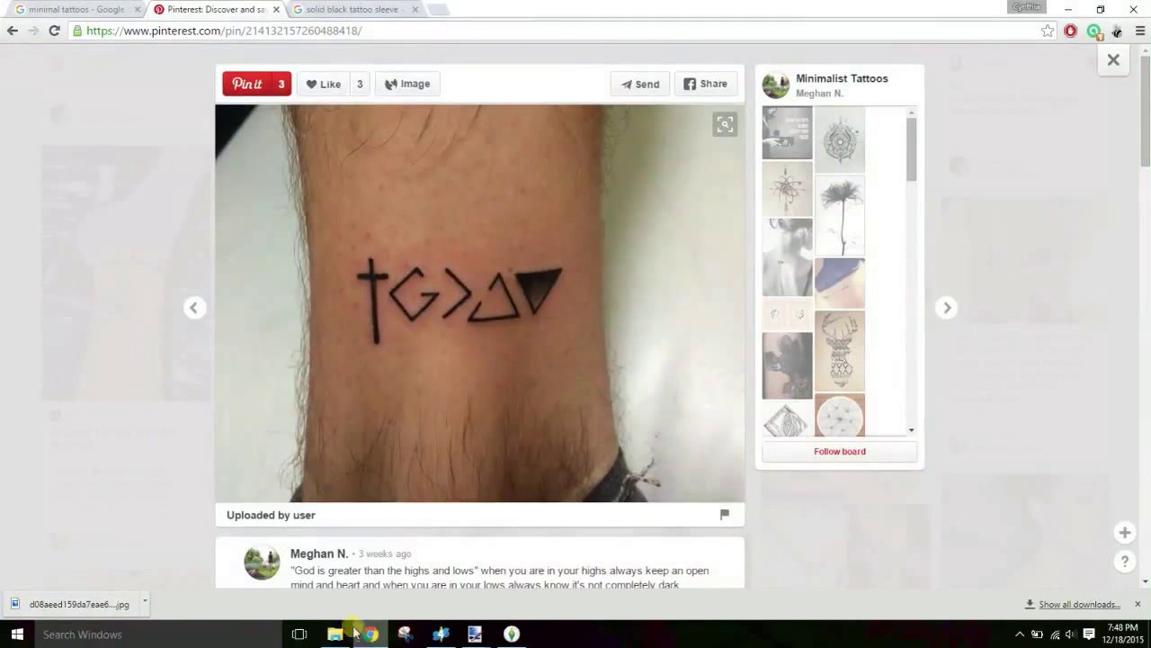
pyautogui.click(77, 9)
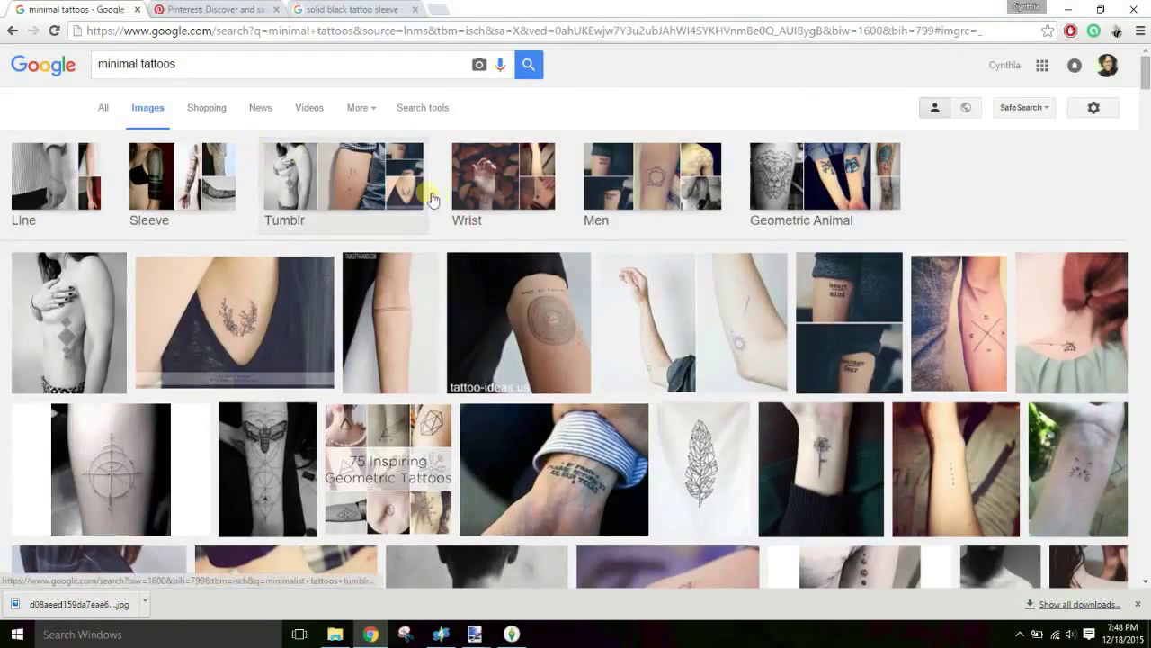
pyautogui.scroll(-8, 535, 206)
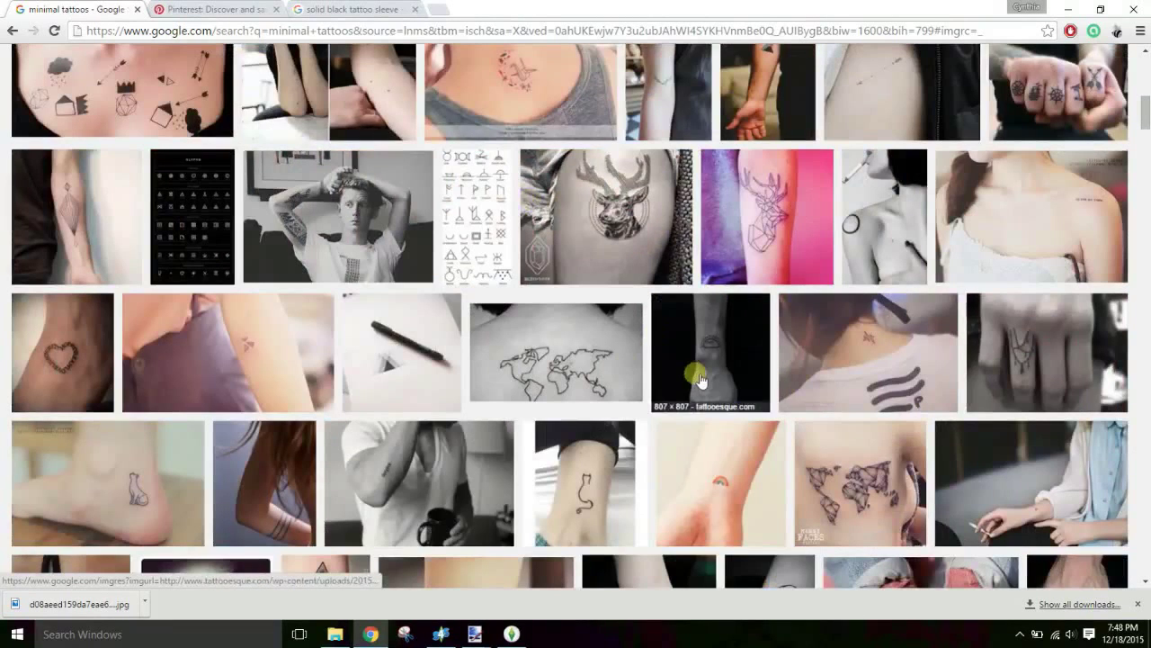
pyautogui.click(634, 385)
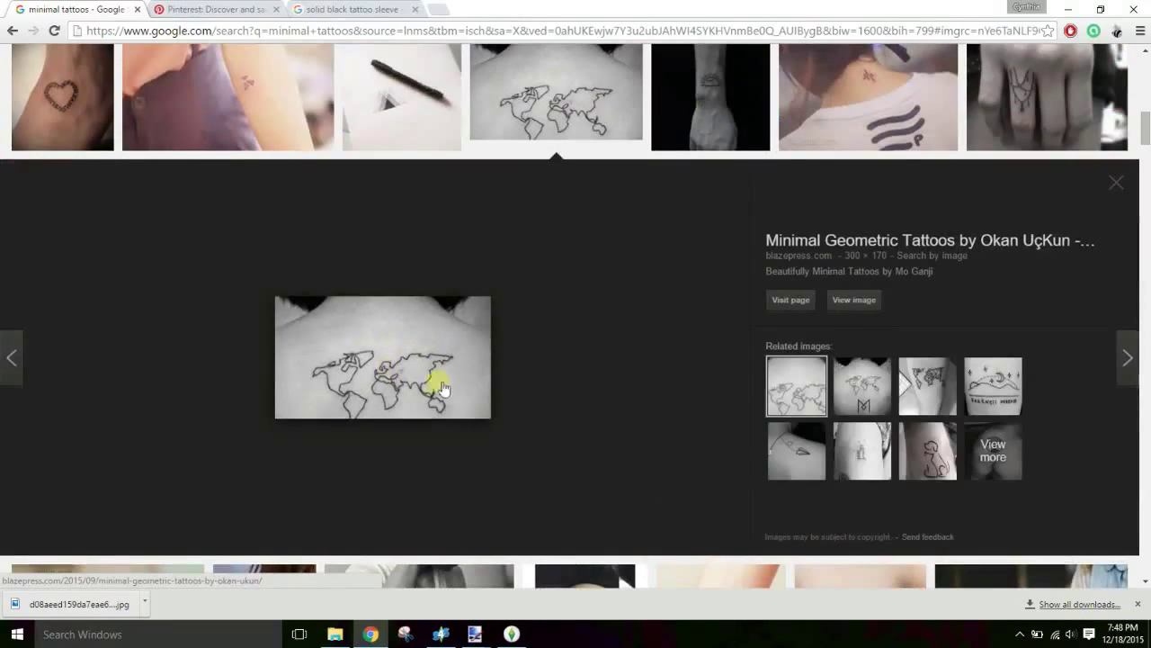
pyautogui.click(929, 453)
pyautogui.click(882, 450)
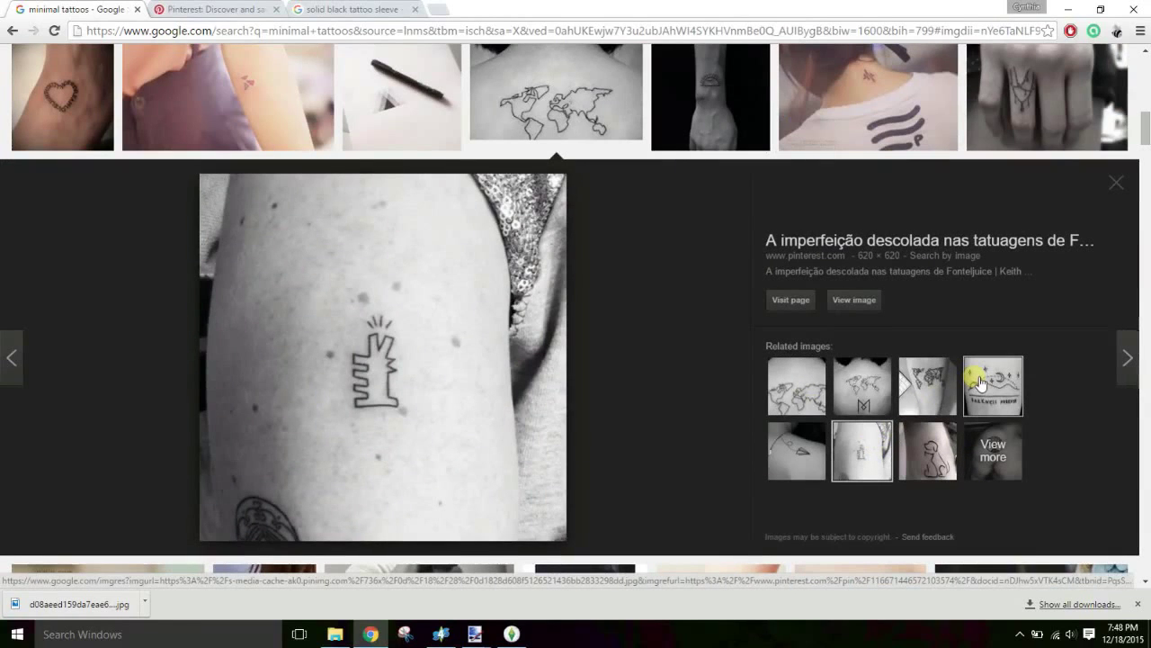
pyautogui.click(925, 387)
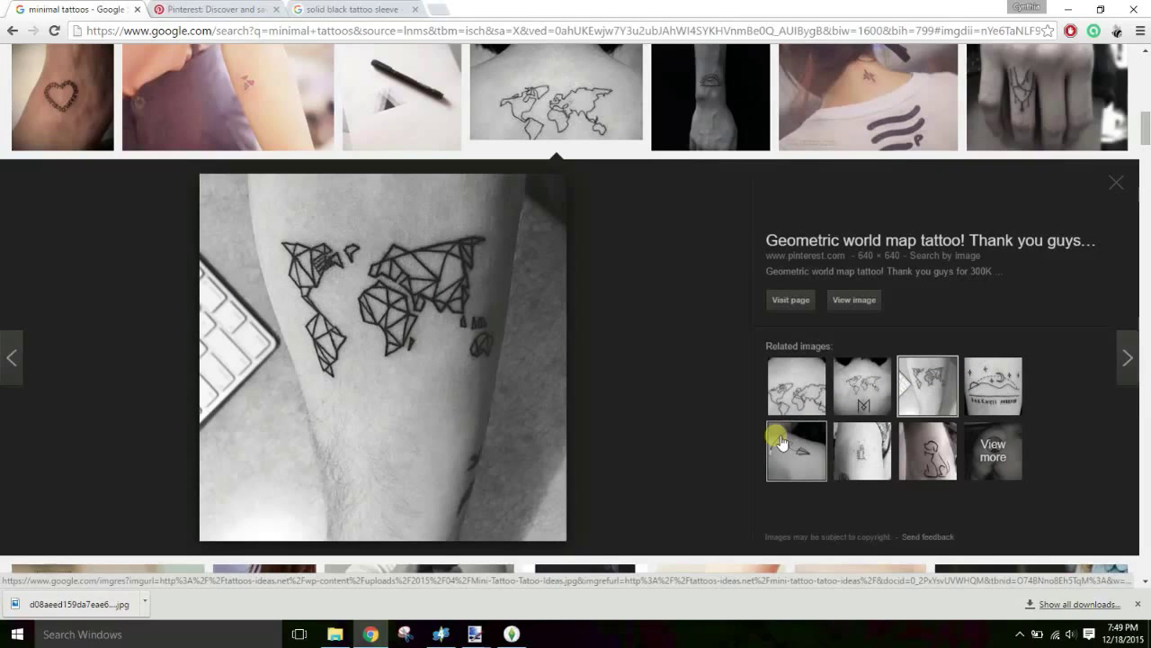
pyautogui.click(1068, 9)
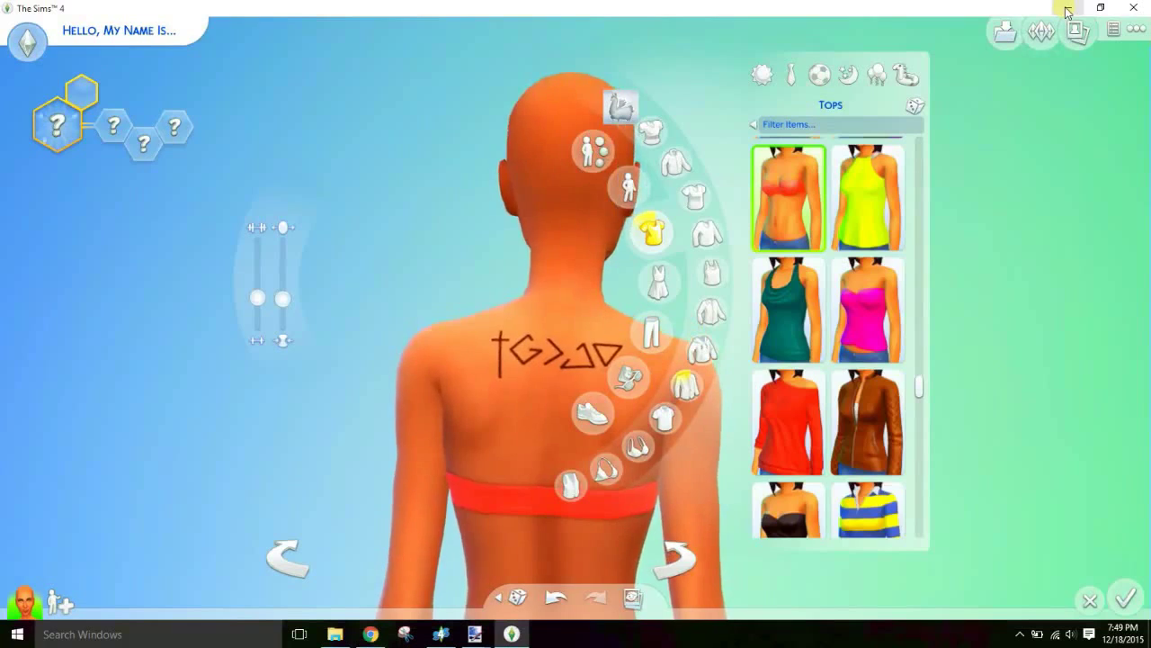
pyautogui.click(1068, 9)
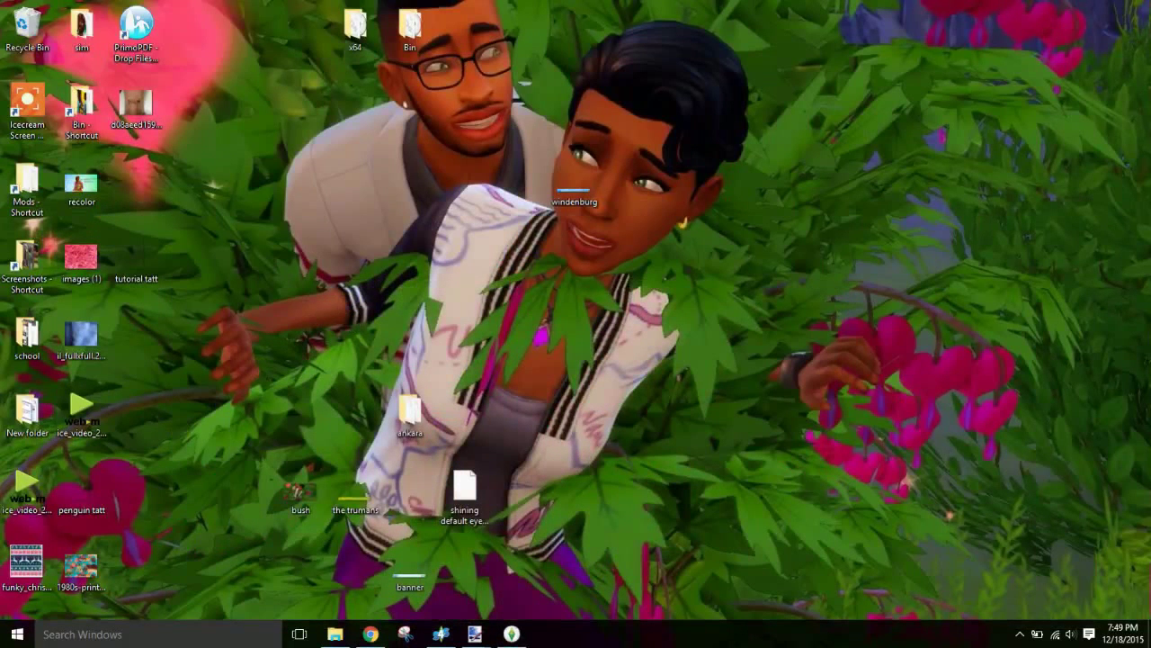
pyautogui.click(509, 636)
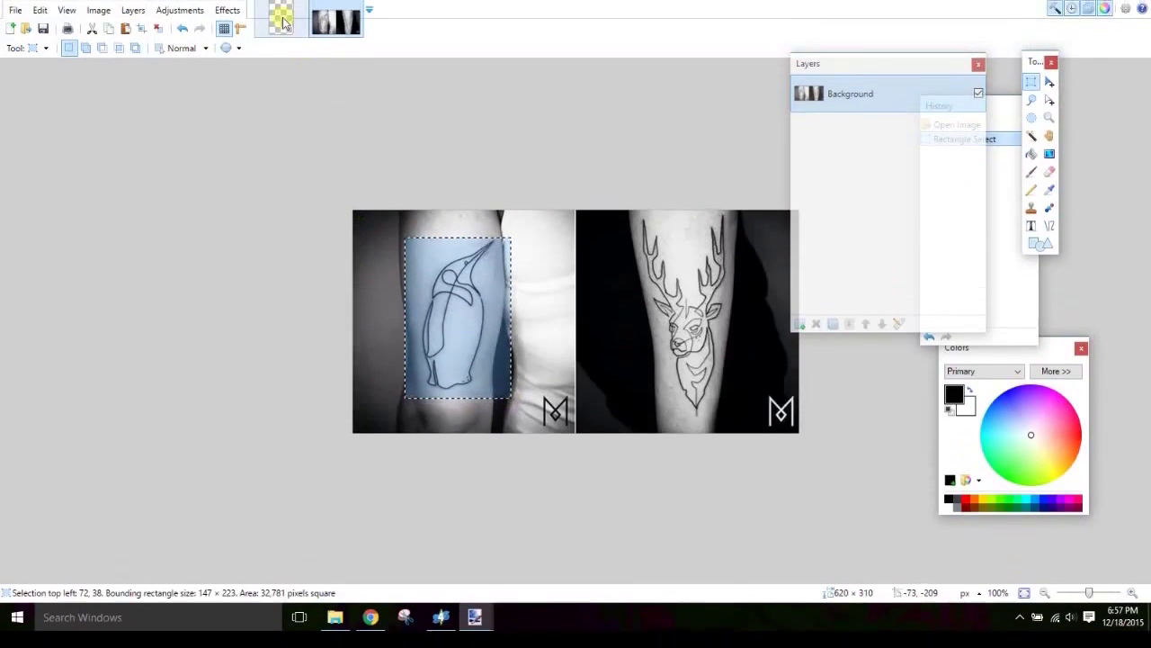
# Copy the selected penguin from the photo and paste it into a new layer of penguin tatt.dds, positioned over the anchor.
pyautogui.click(41, 27)
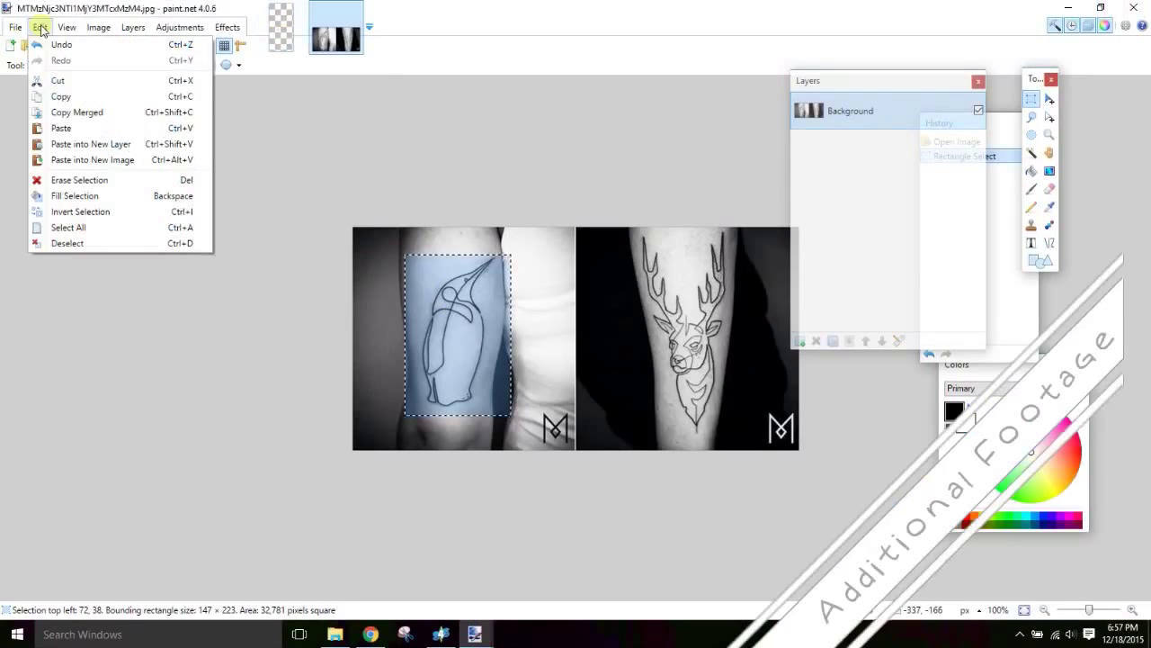
pyautogui.click(96, 96)
pyautogui.hotkey('ctrl', 'Tab')
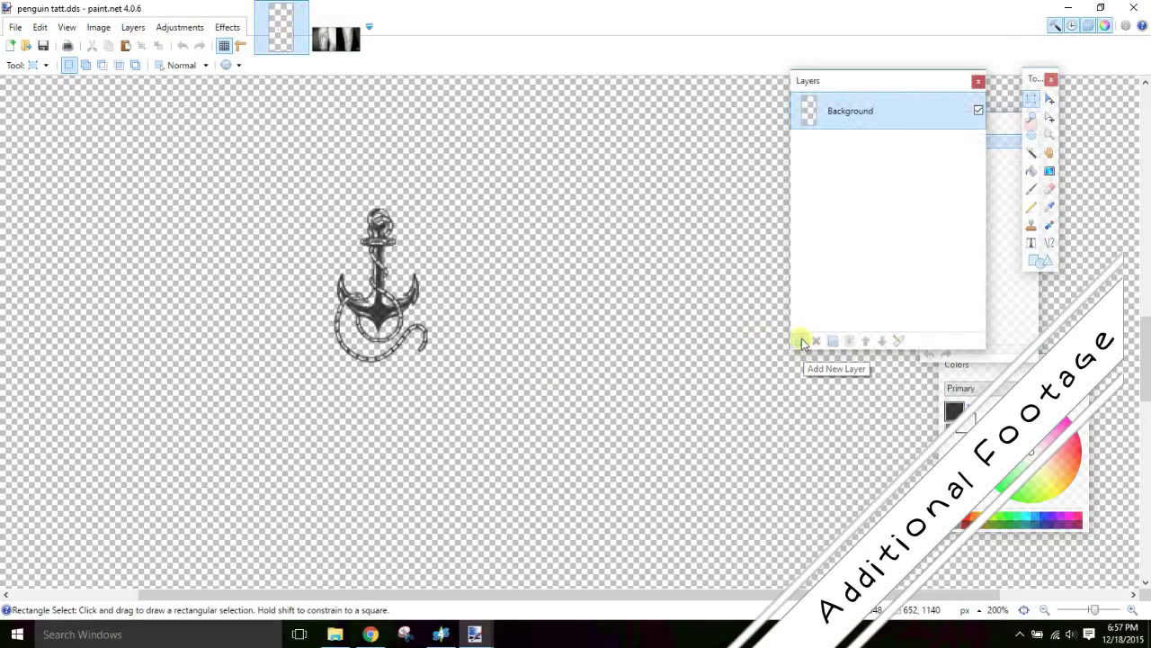
pyautogui.click(799, 341)
pyautogui.hotkey('ctrl', 'v')
pyautogui.moveTo(192, 274); pyautogui.dragTo(477, 342)
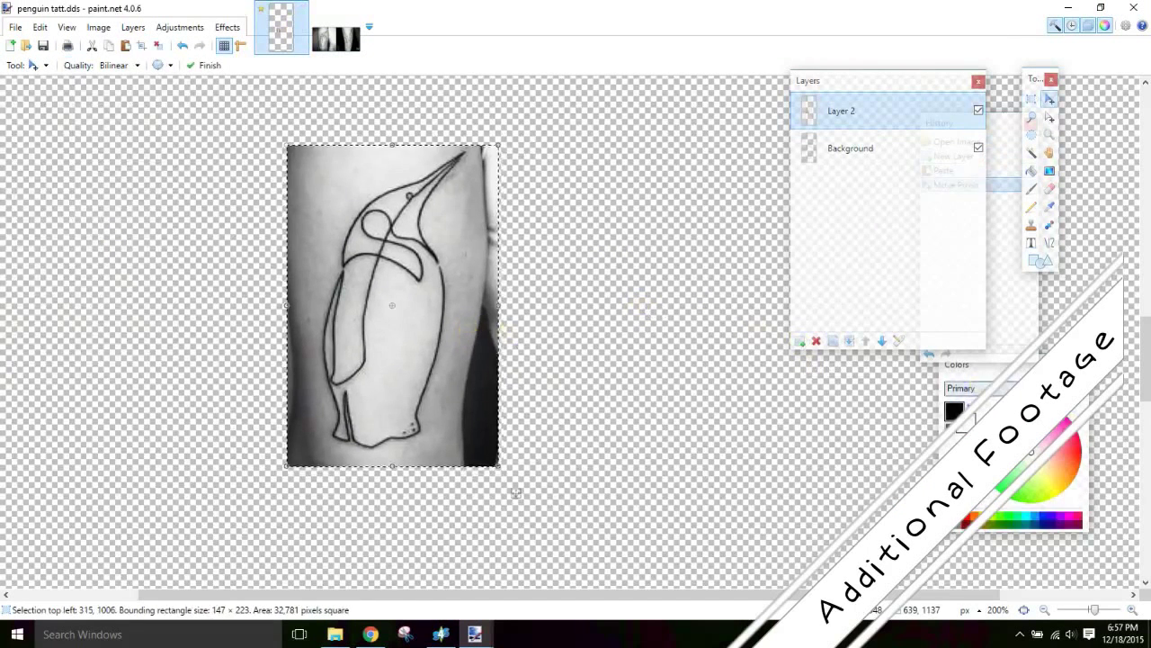
# Lower the opacity of Layer 2 to make the anchor show through the penguin picture.
pyautogui.doubleClick(841, 110)
pyautogui.moveTo(668, 337); pyautogui.dragTo(621, 337)
pyautogui.click(571, 370)
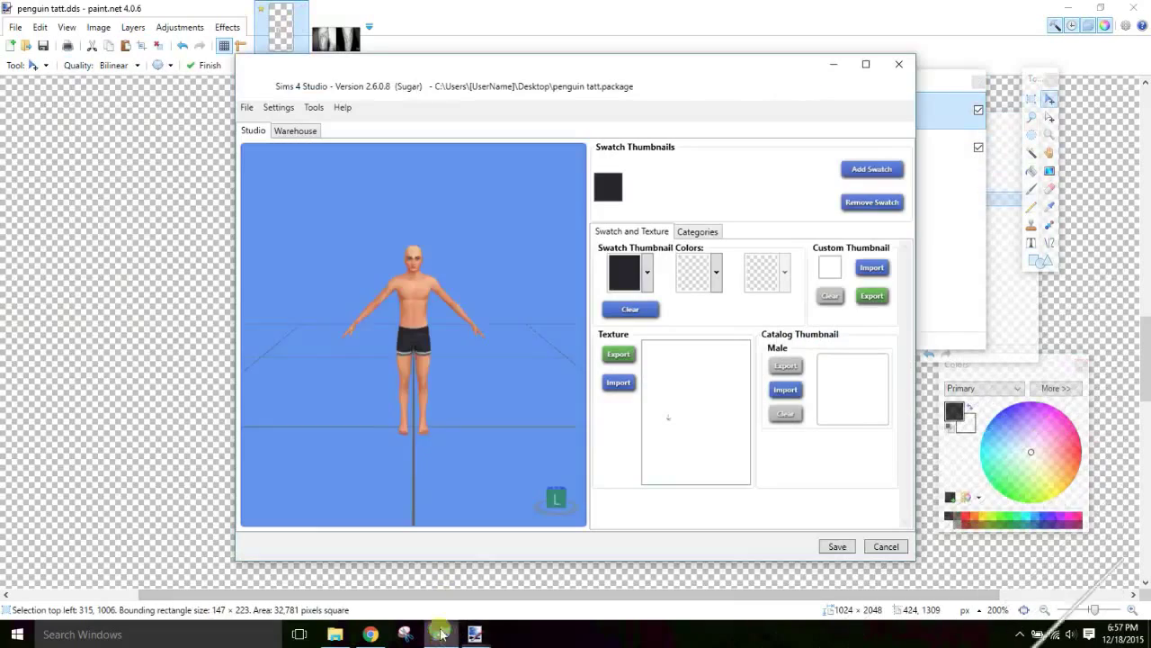
# Switch to Sims 4 Studio and turn the male model around for a close view of its back.
pyautogui.moveTo(450, 351)
pyautogui.mouseDown()
pyautogui.moveTo(470, 354)
pyautogui.moveTo(386, 368)
pyautogui.moveTo(464, 369)
pyautogui.moveTo(441, 360)
pyautogui.mouseUp()
pyautogui.scroll(3, 429, 352)
pyautogui.scroll(-2, 429, 352)
# Move the penguin picture lower over the anchor in paint.net, save the texture and import penguin tatt into Sims 4 Studio.
pyautogui.click(648, 20)
pyautogui.moveTo(436, 279); pyautogui.dragTo(573, 321)
pyautogui.hotkey('ctrl', 's')
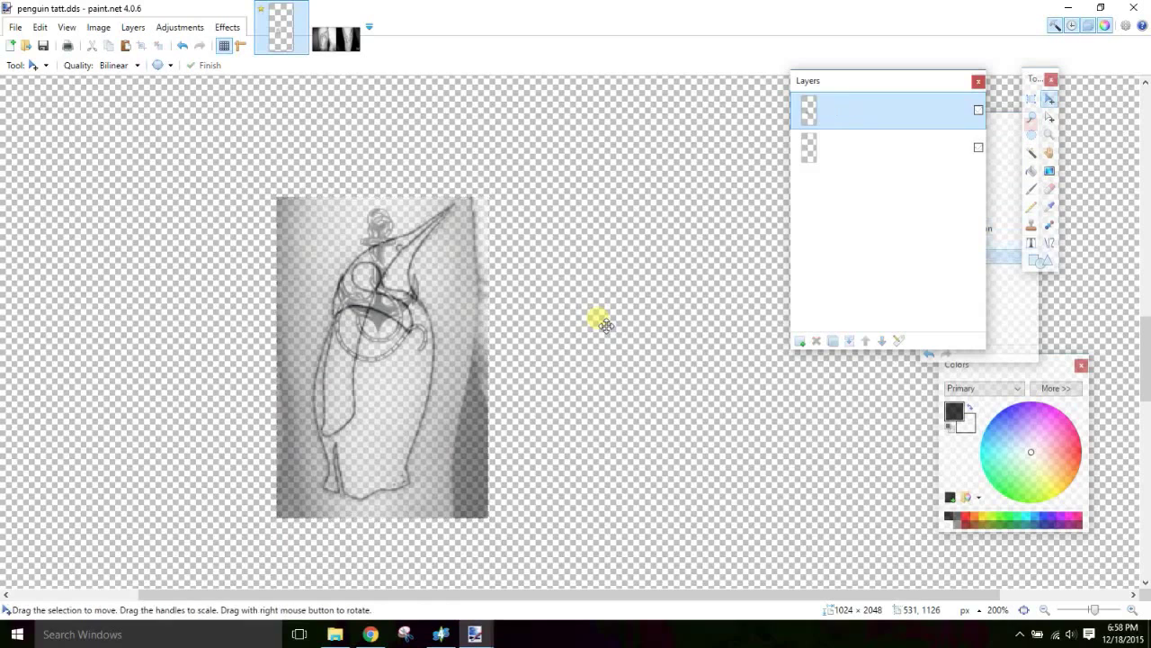
pyautogui.click(536, 494)
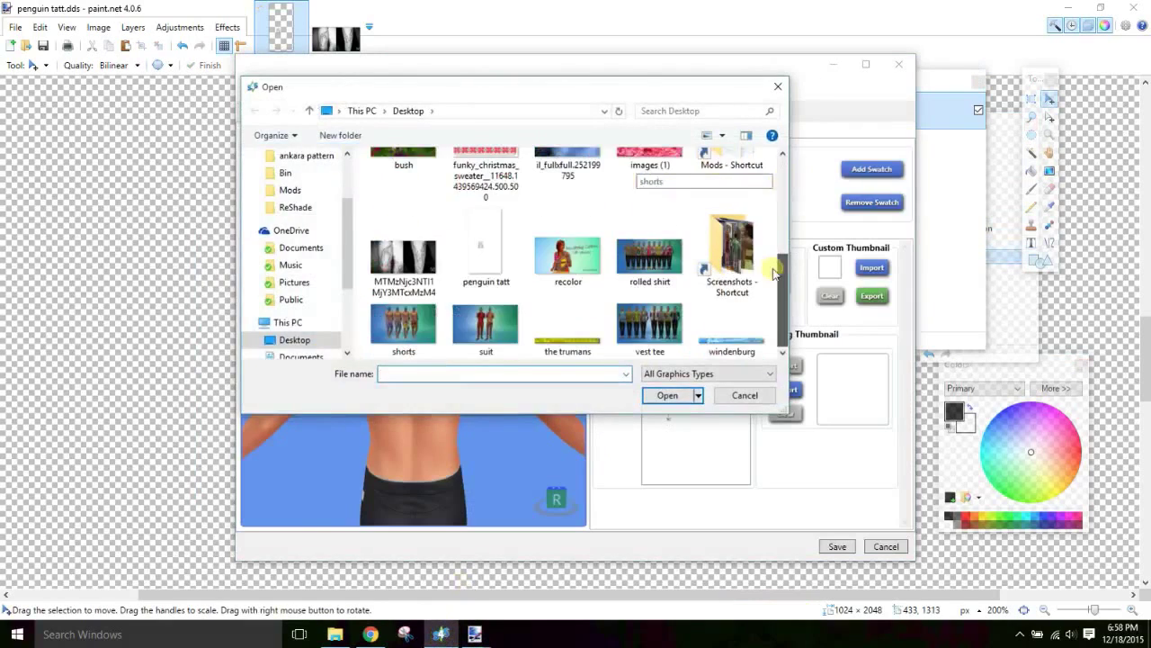
pyautogui.doubleClick(507, 272)
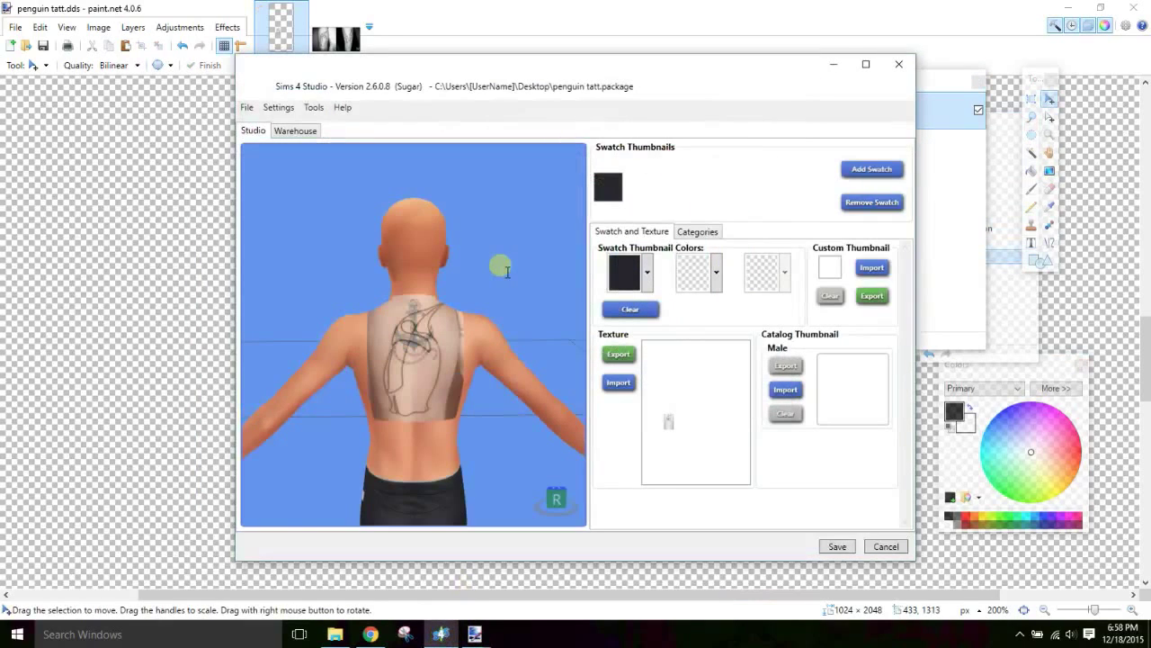
# Undo the flattening in paint.net, shift the penguin picture further down, save and reimport penguin tatt in Sims 4 Studio.
pyautogui.click(832, 64)
pyautogui.hotkey('ctrl', 'z')
pyautogui.hotkey('ctrl', 'z')
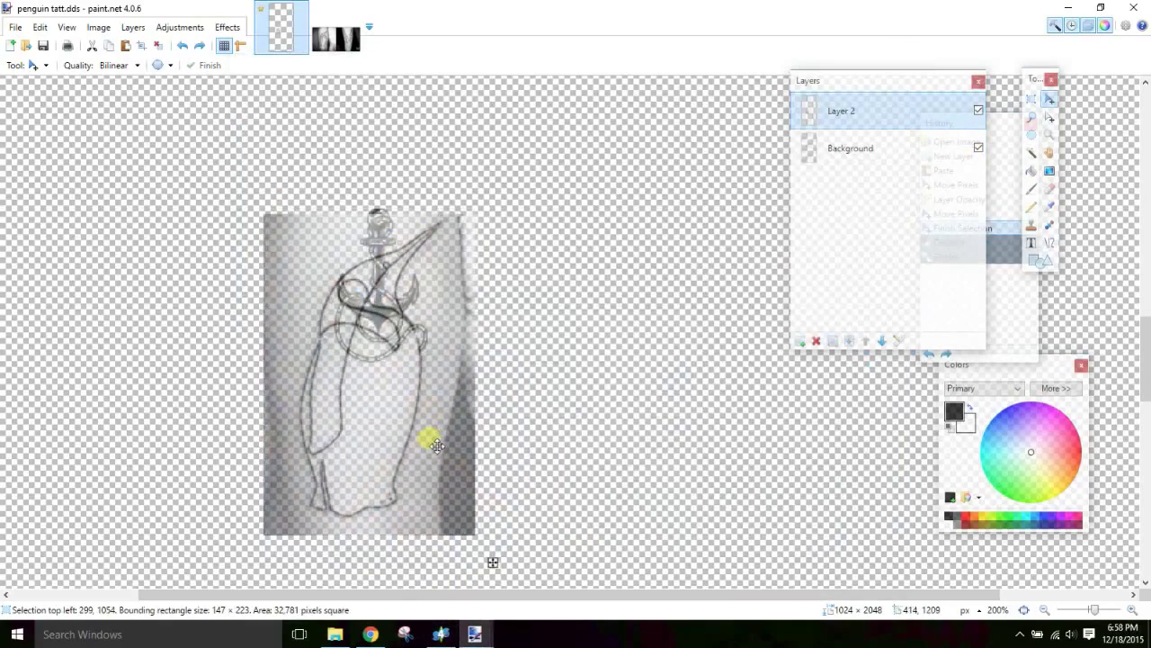
pyautogui.hotkey('ctrl', 's')
pyautogui.click(440, 634)
pyautogui.click(618, 382)
pyautogui.doubleClick(484, 265)
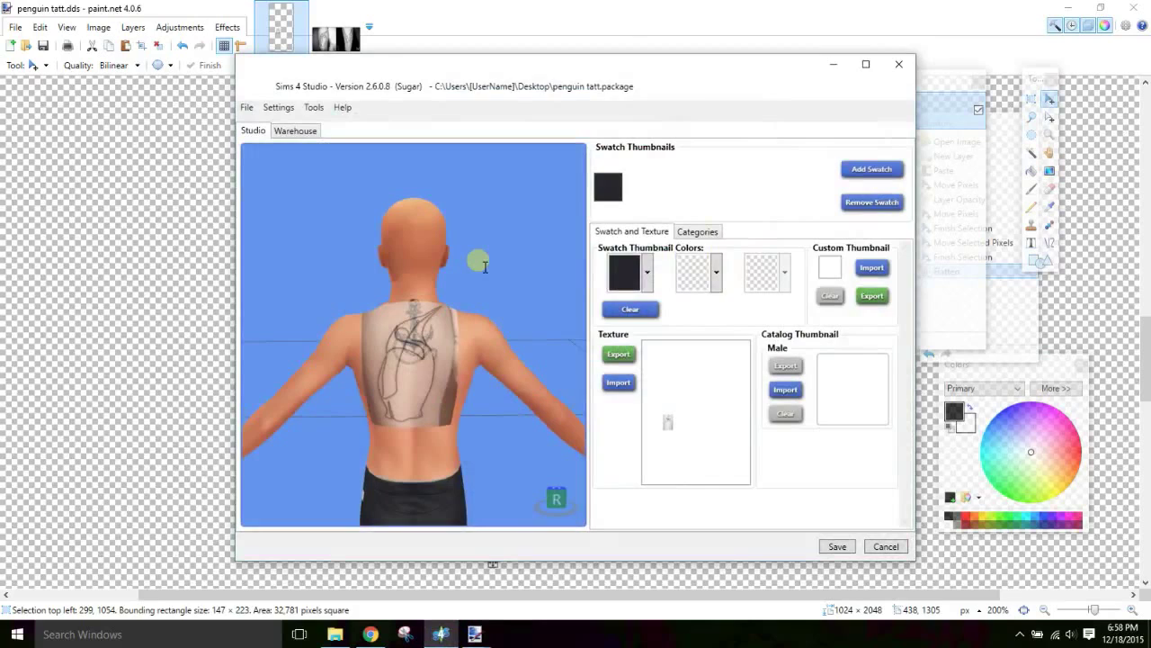
# Undo the flattening in paint.net, shrink the penguin picture to 127 × 193 pixels, save and reimport penguin tatt in Sims 4 Studio.
pyautogui.hotkey('alt', 'Tab')
pyautogui.hotkey('ctrl', 'z')
pyautogui.hotkey('ctrl', 'z')
pyautogui.moveTo(475, 214)
pyautogui.mouseDown()
pyautogui.moveTo(476, 186)
pyautogui.moveTo(453, 322)
pyautogui.mouseUp()
pyautogui.hotkey('ctrl', 's')
pyautogui.hotkey('alt', 'Tab')
pyautogui.click(618, 382)
pyautogui.doubleClick(501, 243)
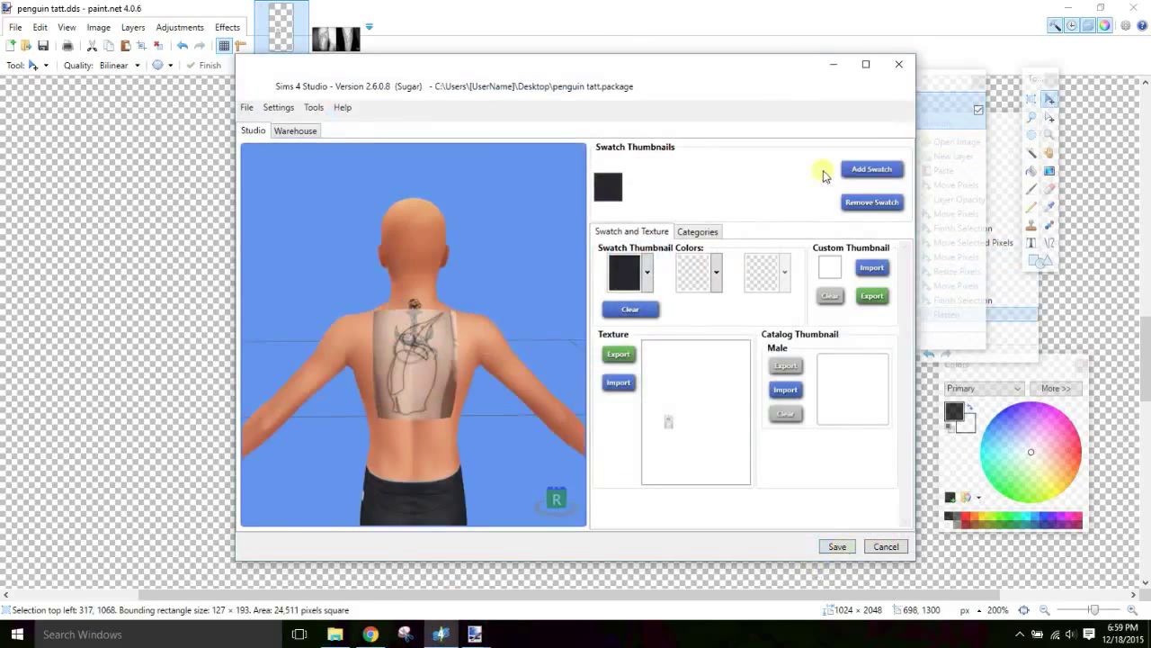
# Return to paint.net, undo the flattening, deselect the penguin picture and restore Layer 2 to full opacity.
pyautogui.hotkey('alt', 'Tab')
pyautogui.hotkey('ctrl', 'z')
pyautogui.hotkey('ctrl', 'd')
pyautogui.click(897, 124)
pyautogui.click(898, 342)
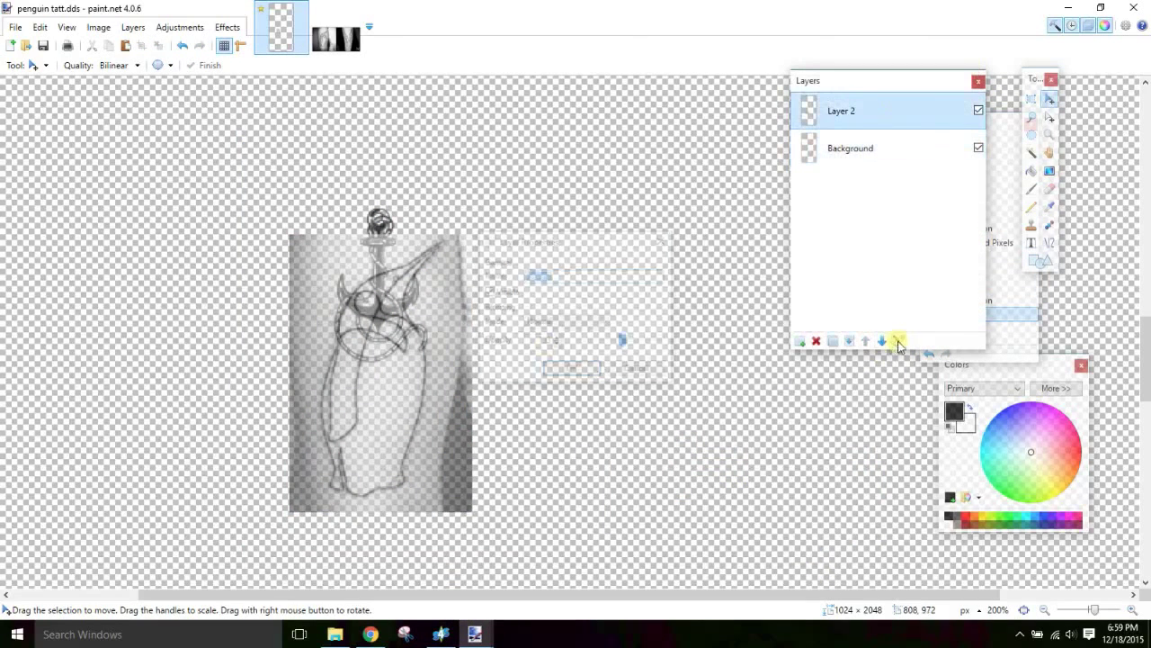
pyautogui.moveTo(622, 340); pyautogui.dragTo(666, 340)
pyautogui.click(570, 368)
# Add a new layer above Layer 2, try the Line/Curve tool with one stroke and undo it.
pyautogui.click(800, 341)
pyautogui.click(1049, 243)
pyautogui.moveTo(322, 355); pyautogui.dragTo(619, 290)
pyautogui.hotkey('ctrl', 'z')
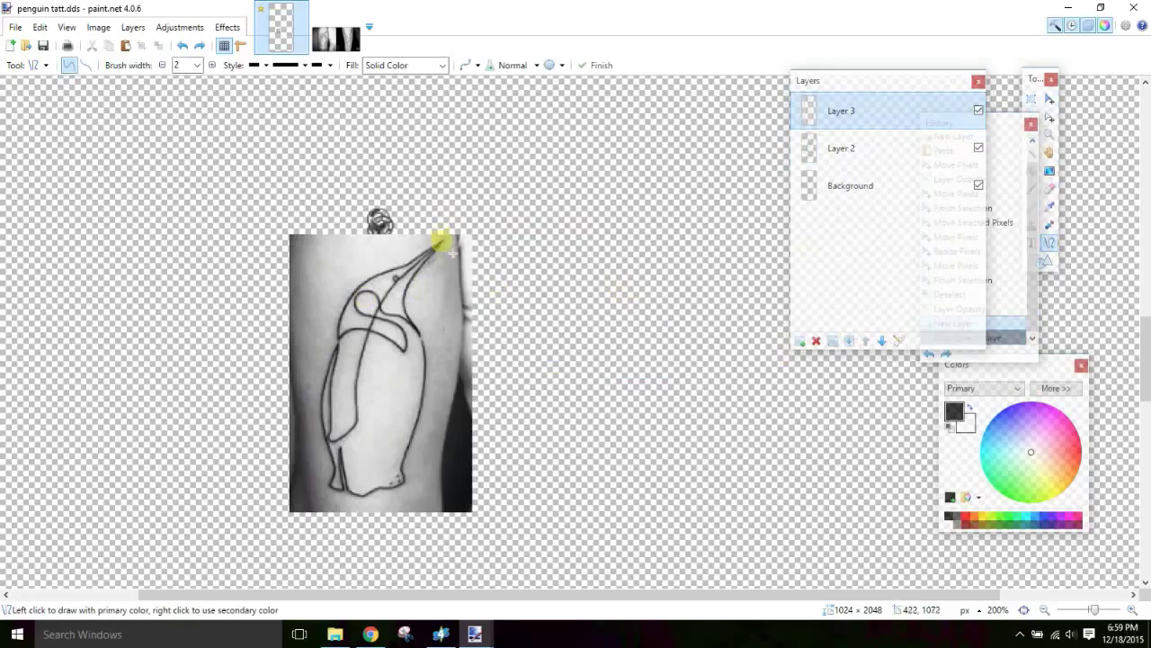
# Trace the penguin's head outline from beak tip to neck with a width-2 curve on Layer 3, checking it with Layer 2 hidden.
pyautogui.hotkey('ctrl', '+')
pyautogui.hotkey('ctrl', '+')
pyautogui.moveTo(1145, 358); pyautogui.dragTo(1145, 362)
pyautogui.hotkey('ctrl', '-')
pyautogui.moveTo(557, 593); pyautogui.dragTo(477, 594)
pyautogui.moveTo(536, 153); pyautogui.dragTo(536, 153)
pyautogui.moveTo(481, 190); pyautogui.dragTo(378, 299)
pyautogui.moveTo(412, 263); pyautogui.dragTo(396, 251)
pyautogui.moveTo(433, 211); pyautogui.dragTo(431, 209)
pyautogui.moveTo(396, 249); pyautogui.dragTo(387, 257)
pyautogui.press('Return')
pyautogui.click(979, 148)
pyautogui.click(978, 148)
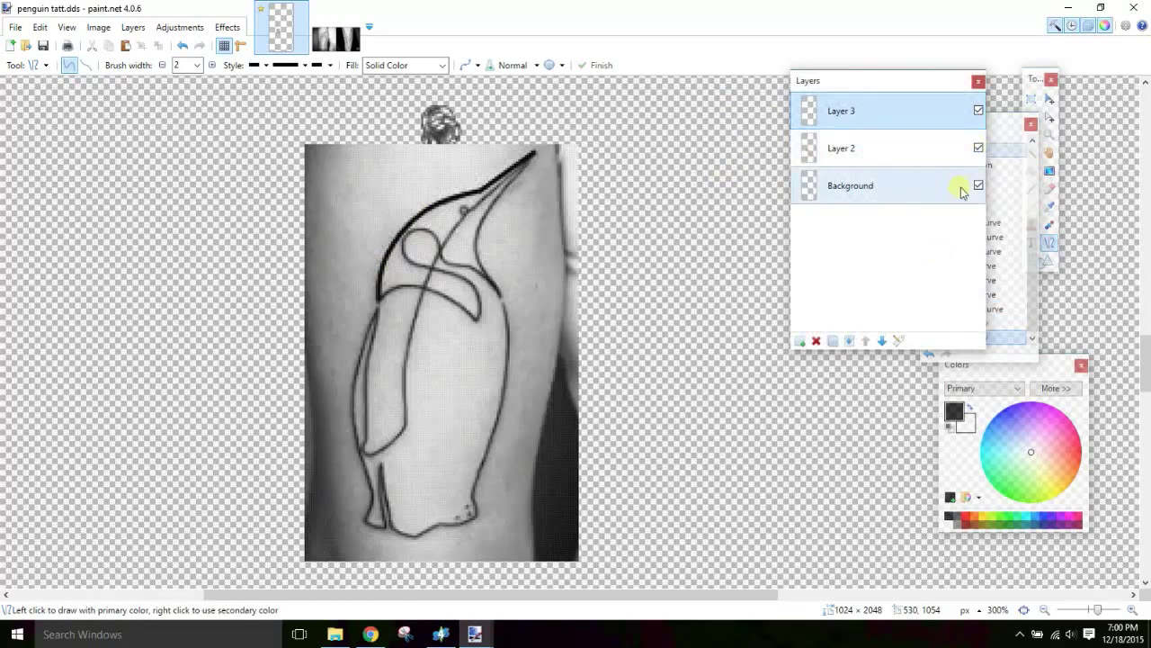
# Delete the Background layer.
pyautogui.click(978, 186)
pyautogui.click(935, 185)
pyautogui.click(817, 343)
# Trace the penguin's throat curve from beak tip to chest on Layer 3, checking it with Layer 2 hidden.
pyautogui.click(874, 116)
pyautogui.moveTo(534, 155); pyautogui.dragTo(499, 294)
pyautogui.moveTo(510, 238); pyautogui.dragTo(505, 191)
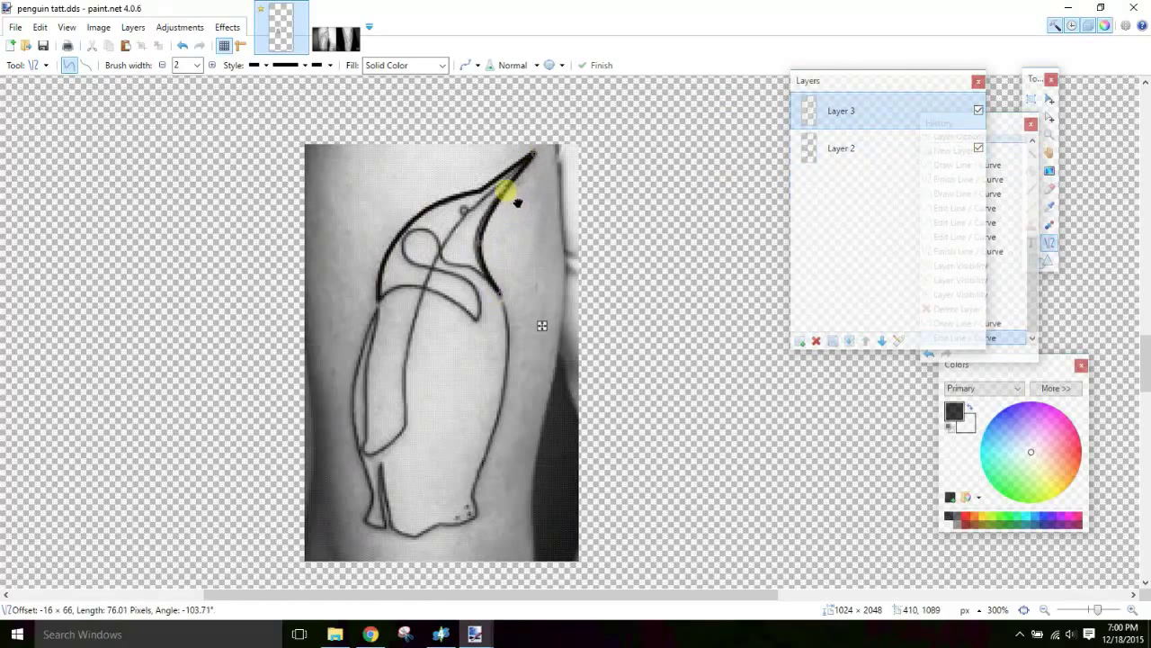
pyautogui.click(978, 148)
pyautogui.click(979, 147)
# Trace the long line from the beak tip down to the wing's lower corner and on to the wing tip.
pyautogui.moveTo(535, 156)
pyautogui.mouseDown()
pyautogui.moveTo(391, 411)
pyautogui.moveTo(404, 426)
pyautogui.mouseUp()
pyautogui.moveTo(447, 335)
pyautogui.mouseDown()
pyautogui.moveTo(449, 237)
pyautogui.moveTo(411, 329)
pyautogui.mouseUp()
pyautogui.moveTo(404, 427); pyautogui.dragTo(364, 450)
pyautogui.click(394, 441)
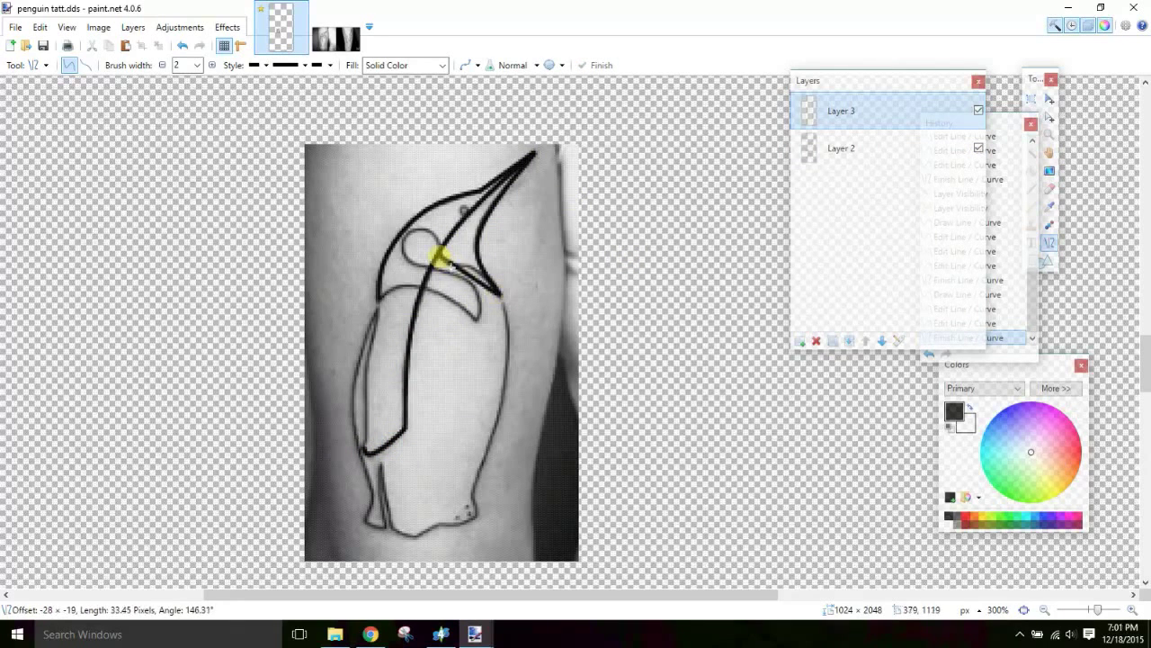
# Trace the line from the chest to the head and the small circle on the cheek, checking them with Layer 2 hidden.
pyautogui.moveTo(445, 261); pyautogui.dragTo(440, 257)
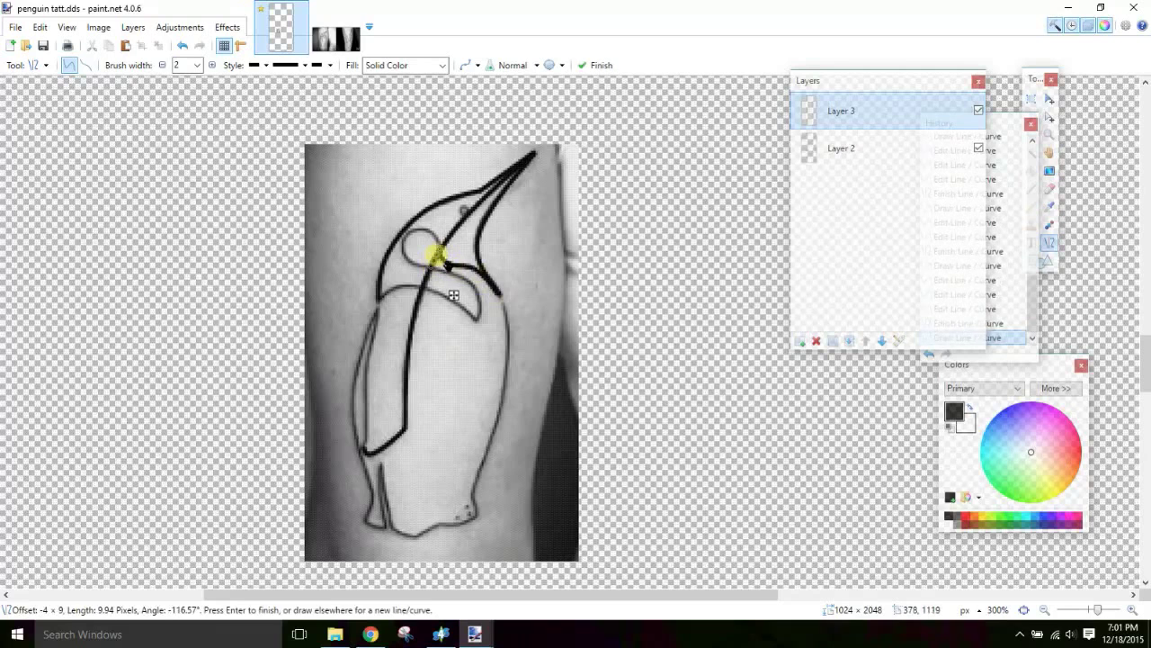
pyautogui.moveTo(437, 255); pyautogui.dragTo(410, 243)
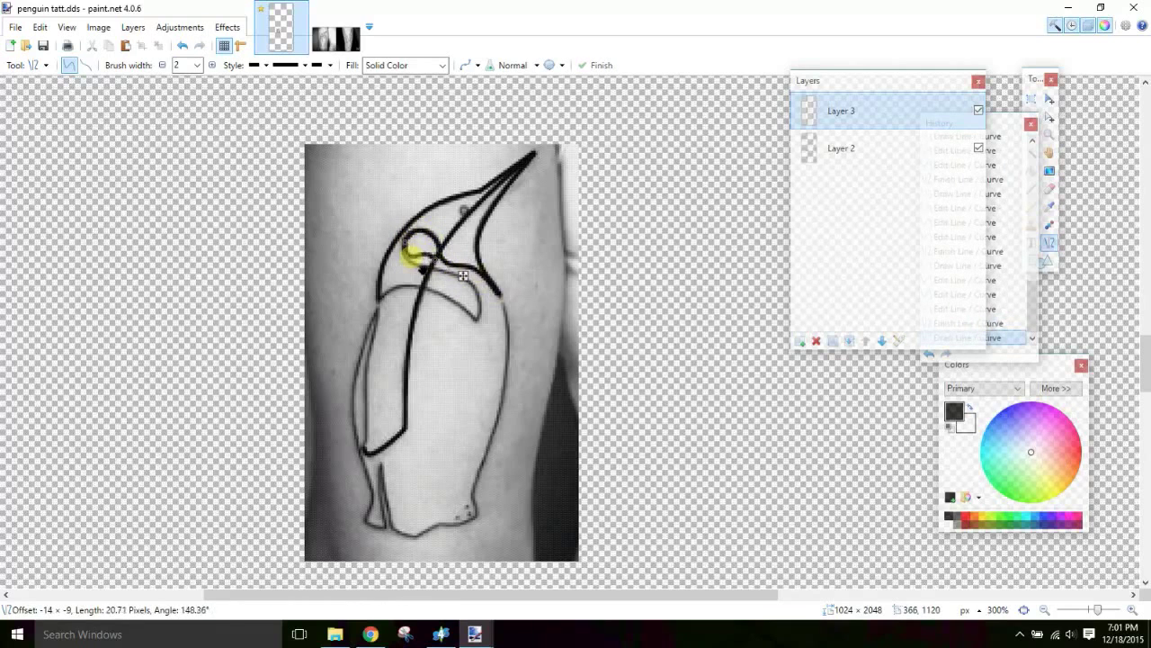
pyautogui.press('Return')
pyautogui.click(979, 147)
pyautogui.click(979, 148)
# Trace the crescent-shaped neck band and the belly outline from the chest down to the front foot.
pyautogui.moveTo(475, 315); pyautogui.dragTo(467, 287)
pyautogui.moveTo(382, 298)
pyautogui.mouseDown()
pyautogui.moveTo(420, 299)
pyautogui.moveTo(411, 291)
pyautogui.moveTo(457, 309)
pyautogui.moveTo(522, 383)
pyautogui.moveTo(473, 499)
pyautogui.mouseUp()
pyautogui.press('Return')
pyautogui.moveTo(494, 368); pyautogui.dragTo(505, 368)
pyautogui.press('Return')
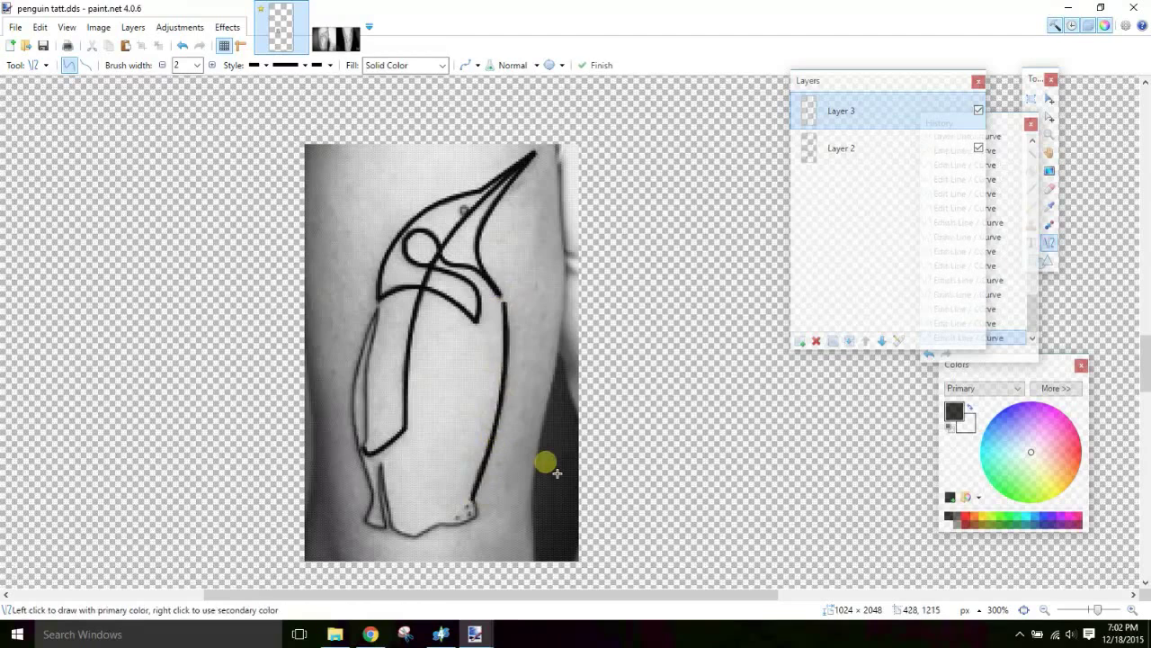
# Trace the outer back outline and the inner wing edge from the neck down to the wing tip.
pyautogui.moveTo(378, 309)
pyautogui.mouseDown()
pyautogui.moveTo(378, 450)
pyautogui.moveTo(353, 487)
pyautogui.mouseUp()
pyautogui.moveTo(367, 411); pyautogui.dragTo(359, 352)
pyautogui.press('Return')
pyautogui.moveTo(373, 308); pyautogui.dragTo(363, 450)
pyautogui.moveTo(369, 361); pyautogui.dragTo(364, 360)
pyautogui.press('Return')
# Trace the short lower back line below the wing tip and compare Layer 3 with Layer 2 by toggling their visibility.
pyautogui.moveTo(357, 450)
pyautogui.mouseDown()
pyautogui.moveTo(373, 501)
pyautogui.moveTo(381, 470)
pyautogui.mouseUp()
pyautogui.press('Return')
pyautogui.click(978, 109)
pyautogui.click(979, 110)
pyautogui.click(979, 147)
pyautogui.click(978, 148)
pyautogui.click(979, 110)
pyautogui.click(978, 110)
pyautogui.click(903, 114)
# Trace the rear foot, the narrow gap between the legs and the bottom outline up to the front foot.
pyautogui.moveTo(367, 525); pyautogui.dragTo(385, 527)
pyautogui.moveTo(382, 463); pyautogui.dragTo(384, 507)
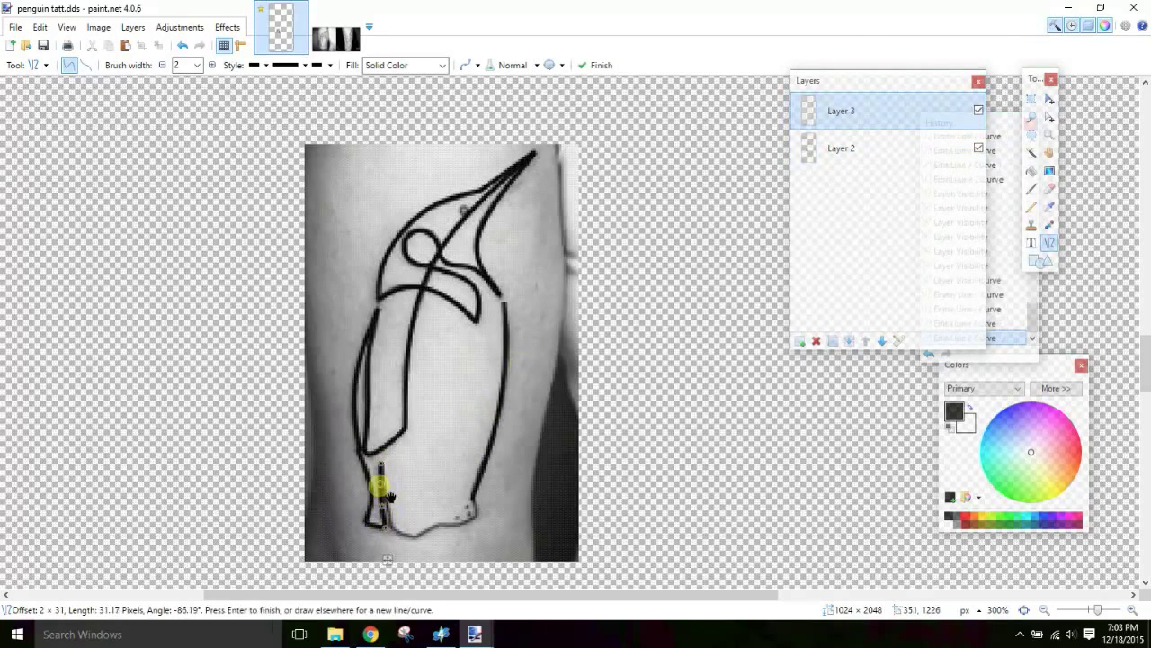
pyautogui.moveTo(380, 466); pyautogui.dragTo(391, 522)
pyautogui.moveTo(473, 498)
pyautogui.mouseDown()
pyautogui.moveTo(437, 527)
pyautogui.moveTo(476, 517)
pyautogui.moveTo(416, 535)
pyautogui.mouseUp()
pyautogui.hotkey('ctrl', 'z')
# Draw the penguin's eye as a small ellipse with brush width 2 over the eye in the photo.
pyautogui.press('o')
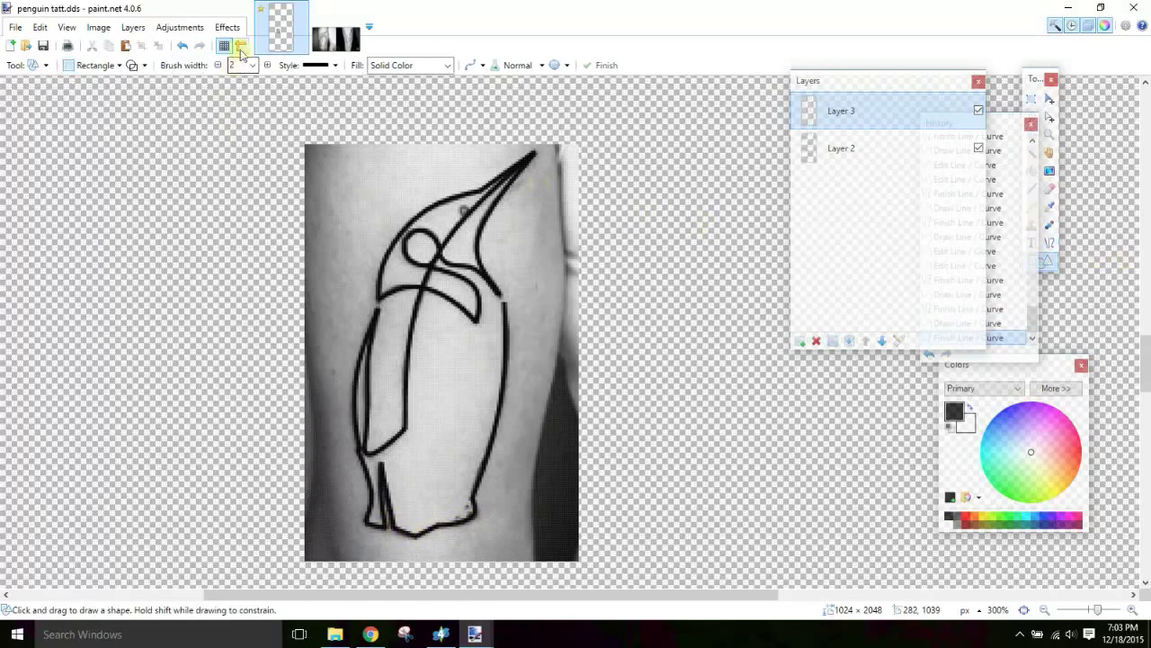
pyautogui.click(472, 212)
pyautogui.click(94, 65)
pyautogui.click(122, 98)
pyautogui.moveTo(461, 208); pyautogui.dragTo(466, 214)
pyautogui.click(522, 405)
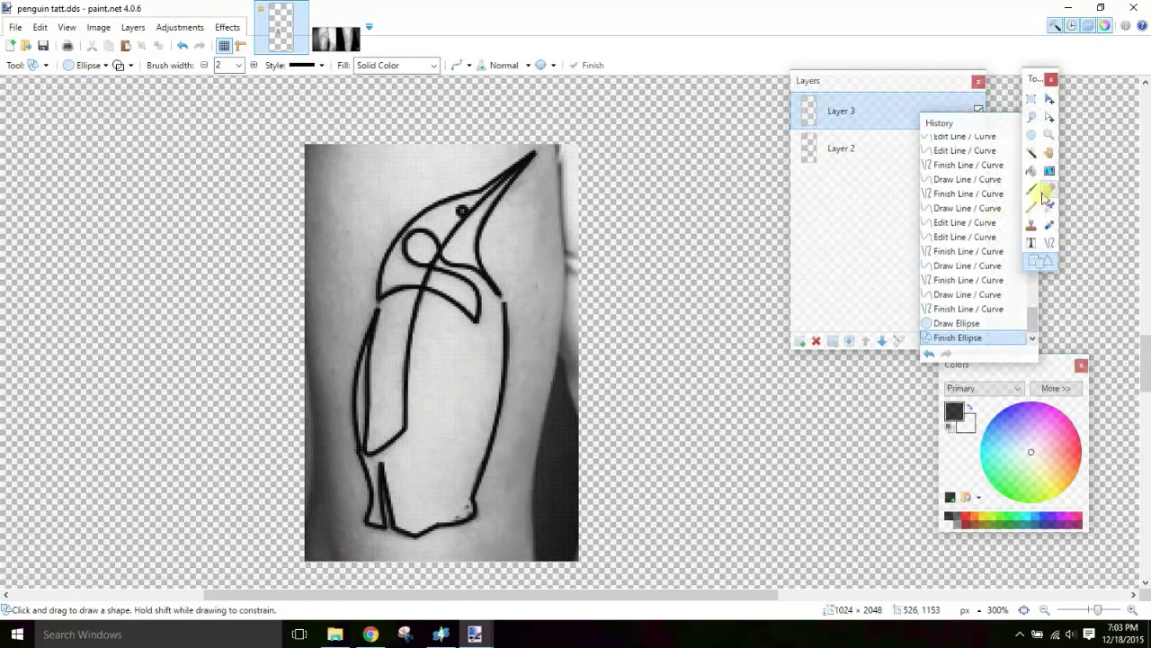
# Paint the small dots on the front foot with the Paintbrush, check the tracing with Layer 2 hidden and delete Layer 2.
pyautogui.press('b')
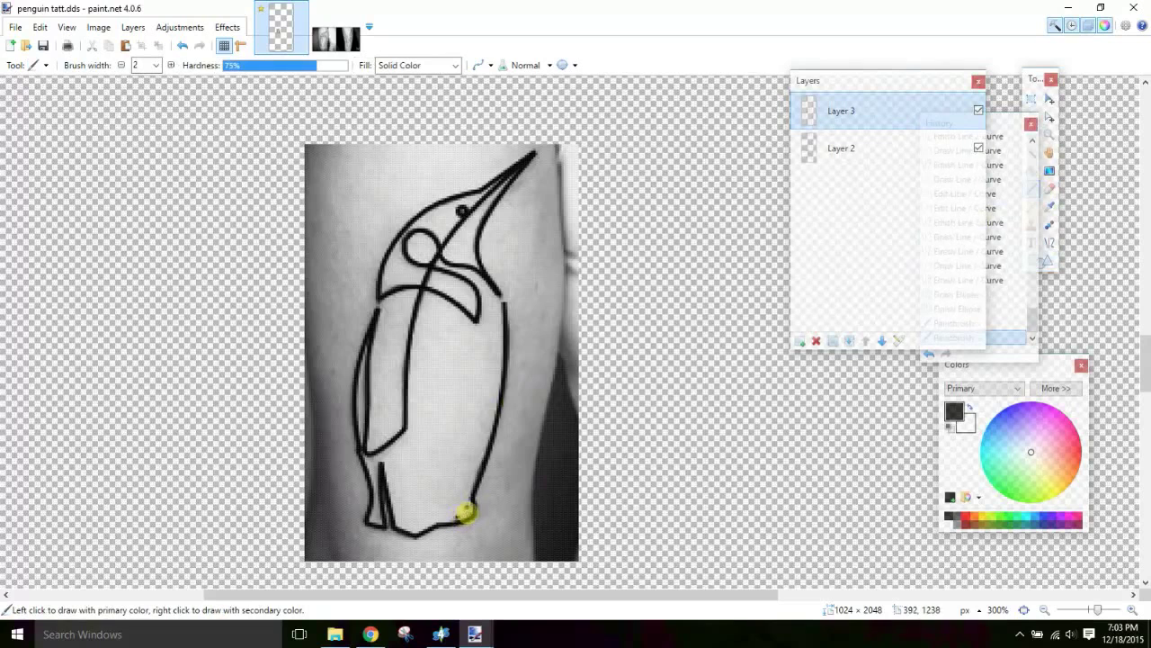
pyautogui.click(979, 147)
pyautogui.click(978, 147)
pyautogui.click(863, 148)
pyautogui.click(815, 340)
# Switch to Sims 4 Studio and import penguin tatt as the tattoo texture.
pyautogui.click(440, 634)
pyautogui.click(619, 380)
pyautogui.doubleClick(484, 256)
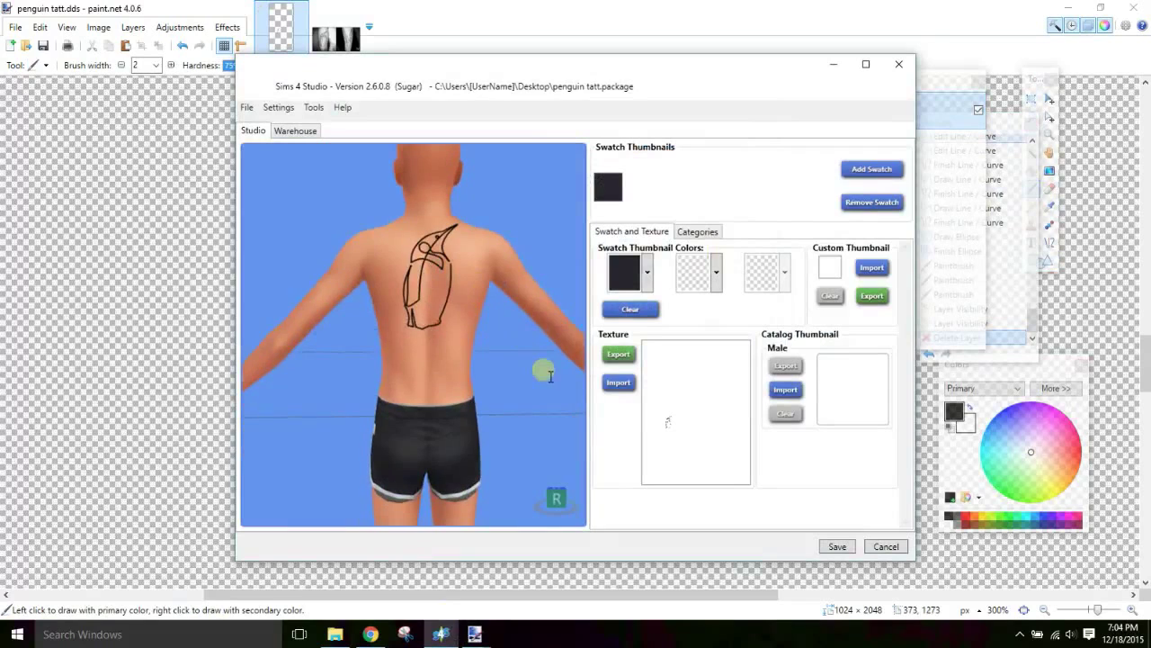
# Return to paint.net, undo the last change and redo it.
pyautogui.click(827, 29)
pyautogui.hotkey('ctrl', 'z')
pyautogui.hotkey('ctrl', 'y')
pyautogui.click(898, 340)
# Import penguin tatt as the texture again in Sims 4 Studio, check it on the back of the model and save the package.
pyautogui.click(572, 370)
pyautogui.hotkey('alt', 'Tab')
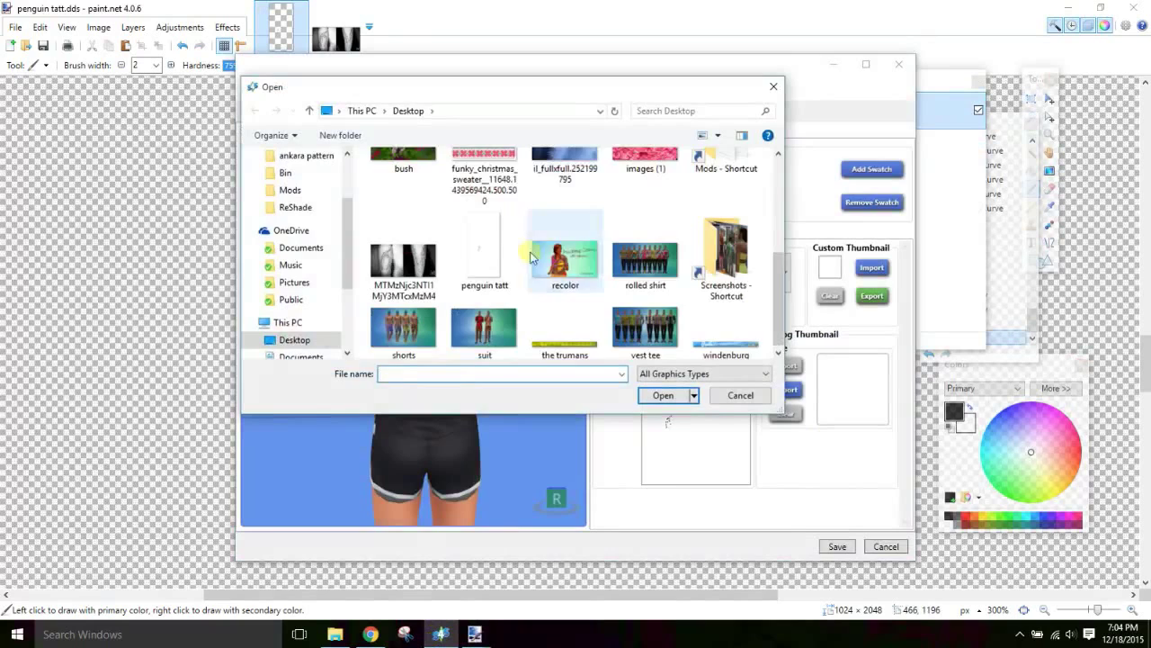
pyautogui.doubleClick(475, 252)
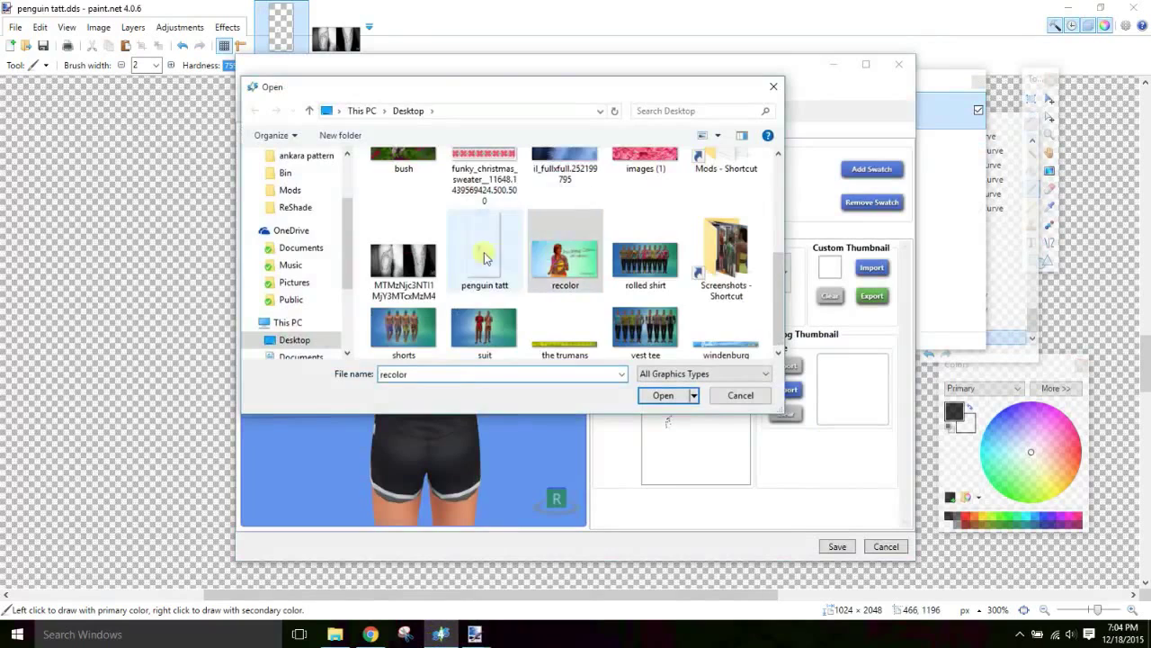
pyautogui.moveTo(534, 352); pyautogui.dragTo(545, 364)
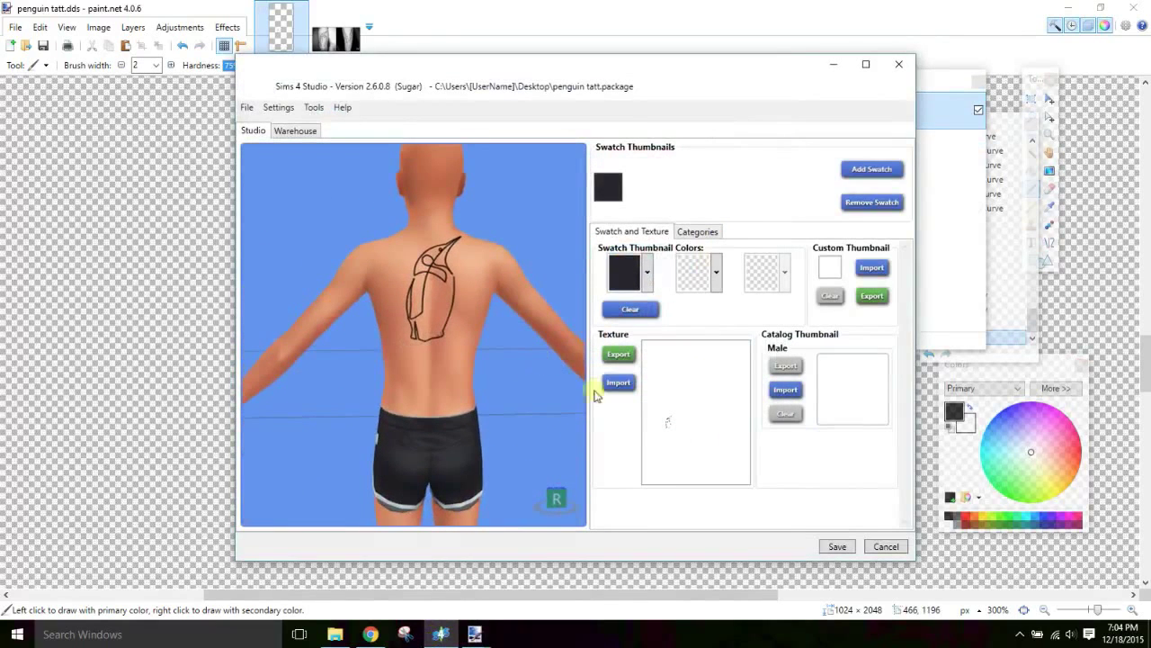
pyautogui.click(836, 545)
pyautogui.click(617, 360)
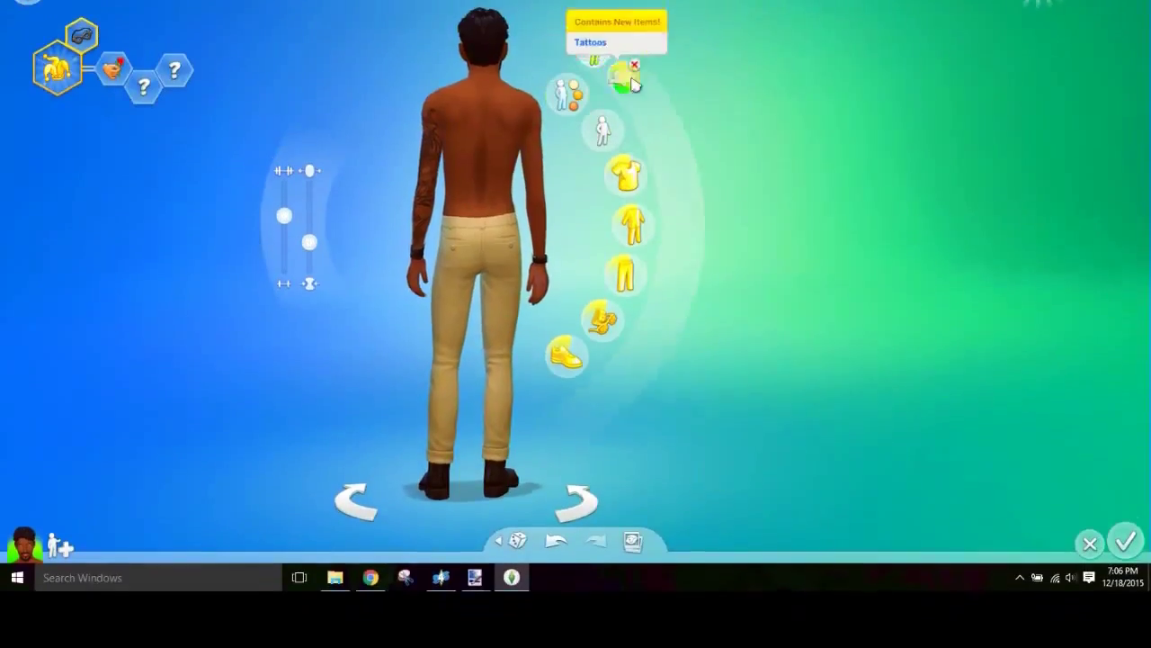
# In The Sims 4, apply the new penguin back tattoo to the Sim in Create a Sim and view it up close.
pyautogui.click(596, 36)
pyautogui.scroll(-3, 906, 268)
pyautogui.scroll(-5, 899, 359)
pyautogui.click(764, 486)
pyautogui.scroll(3, 267, 433)
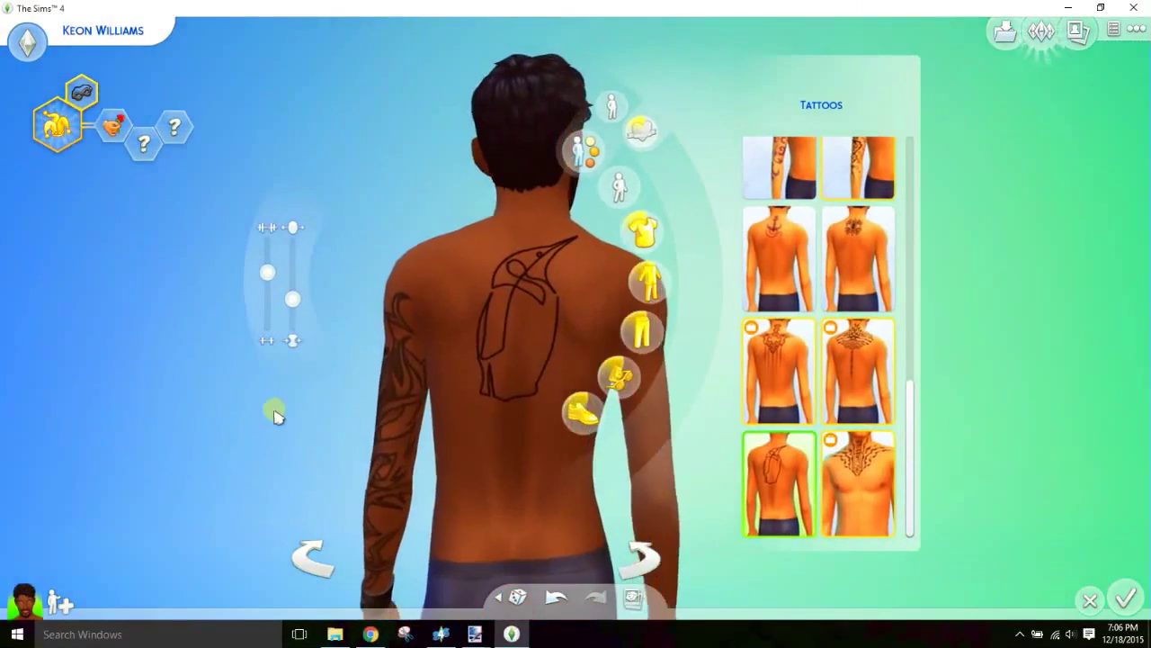